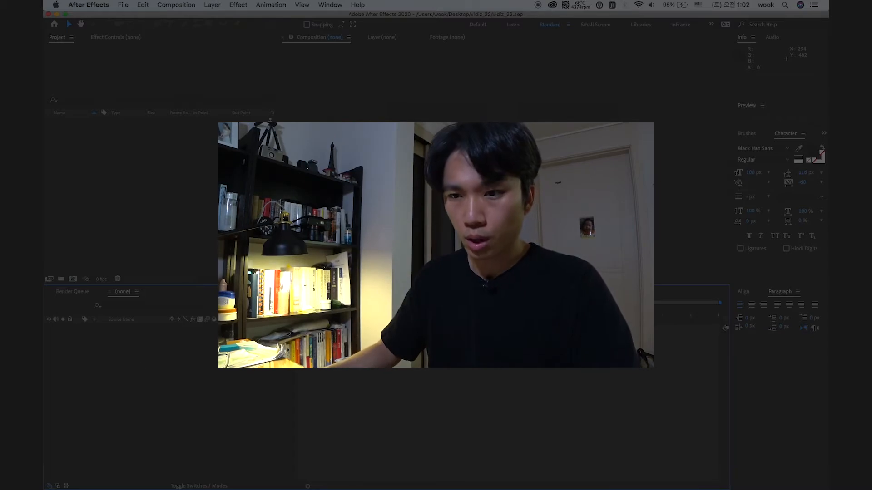
- Create a composition named 말풍선_나 with the HDTV 1080 29.97 preset and a 30-second duration
{"action": "left_click", "coordinate": [156, 222]}
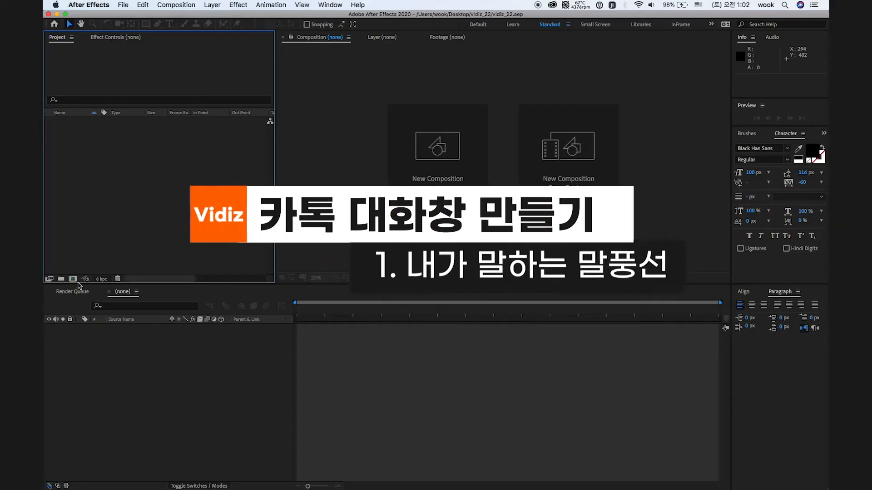
{"action": "left_click", "coordinate": [72, 278]}
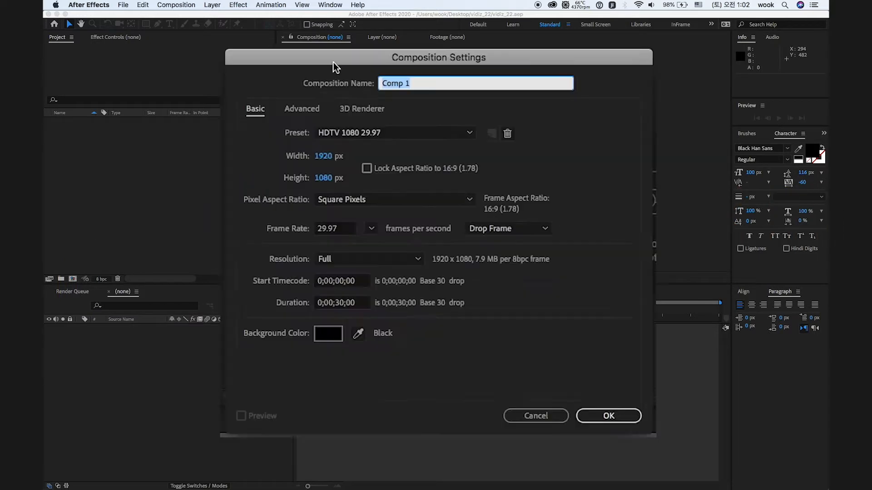
{"action": "type", "text": "마"}
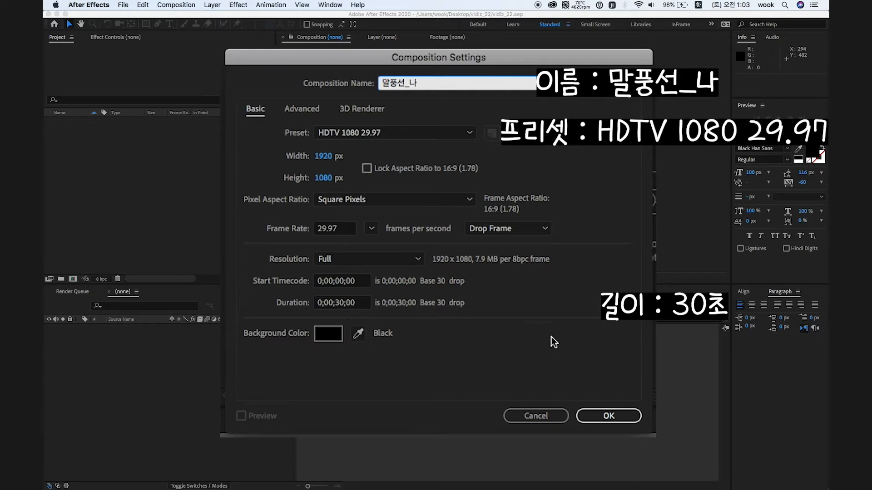
{"action": "left_click", "coordinate": [616, 423]}
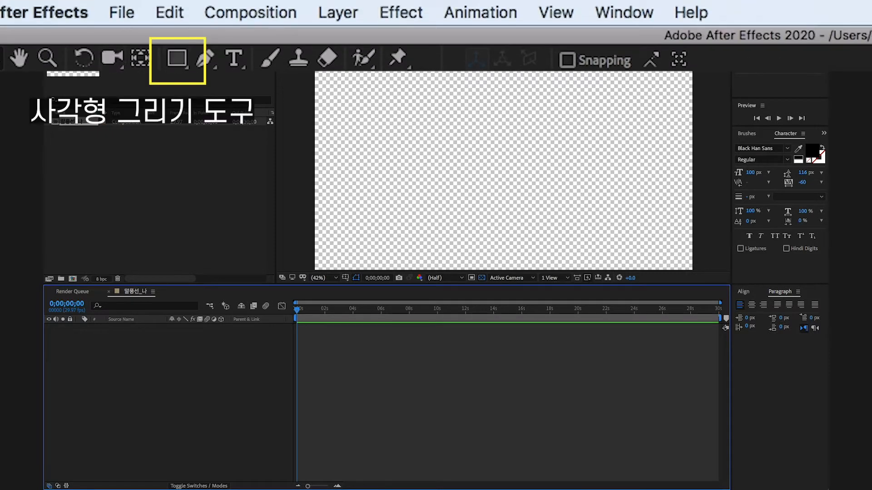
- Draw a wide rounded rectangle about 1194 × 218 px across the middle of the composition, slightly above centre
{"action": "left_click", "coordinate": [178, 66]}
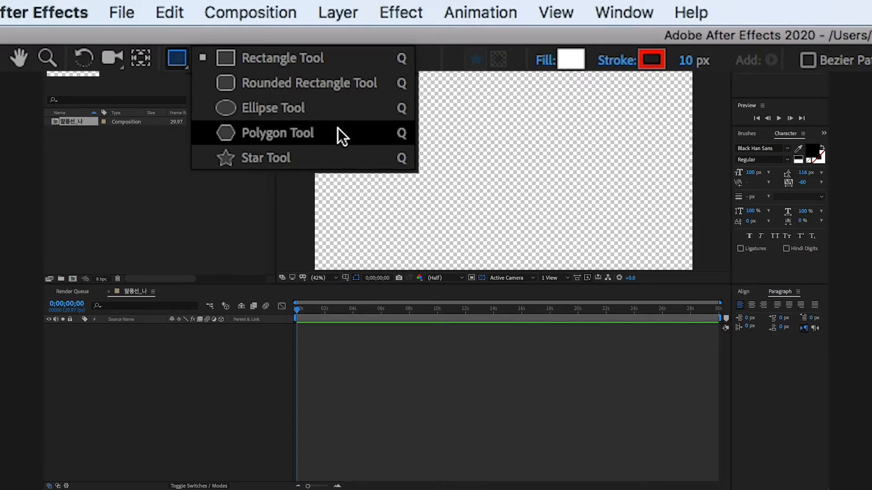
{"action": "left_click", "coordinate": [281, 83]}
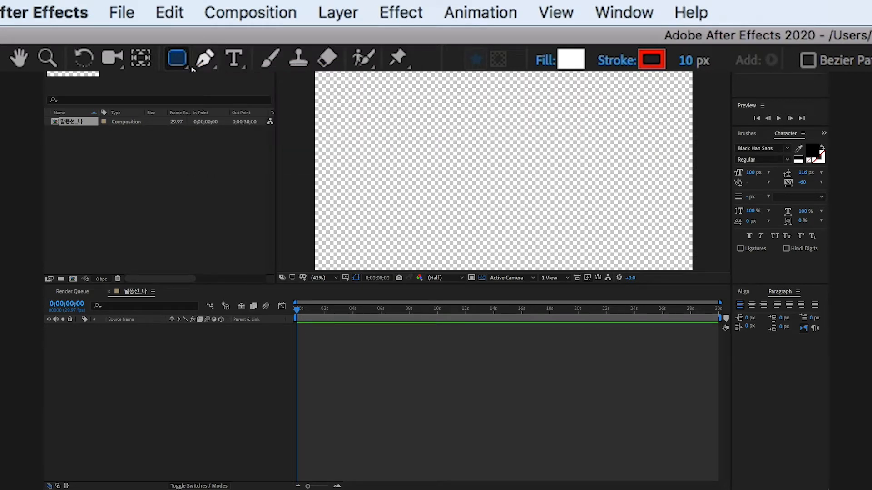
{"action": "key", "text": "q"}
{"action": "key", "text": "q"}
{"action": "key", "text": "q"}
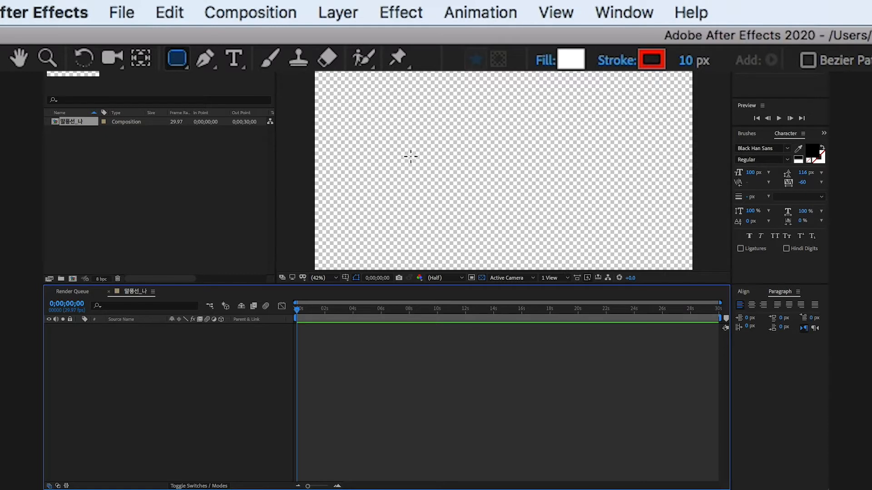
{"action": "left_click_drag", "start_coordinate": [385, 134], "coordinate": [624, 177]}
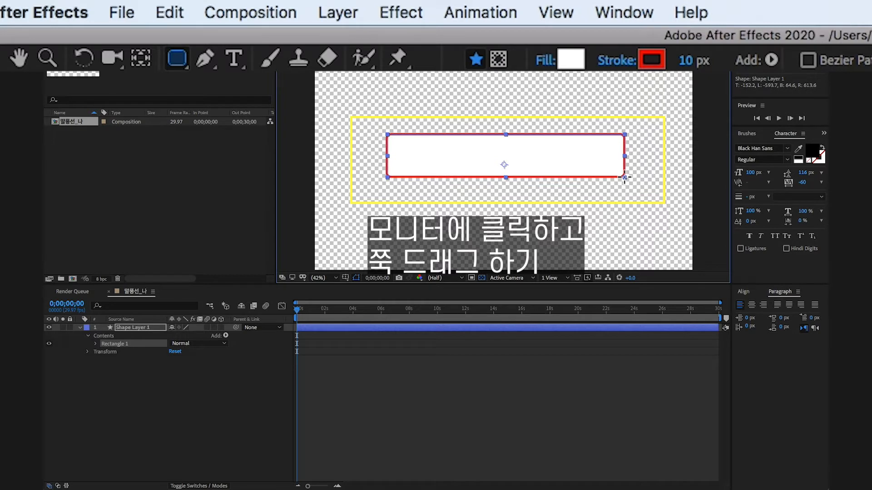
{"action": "left_click_drag", "start_coordinate": [625, 177], "coordinate": [622, 177]}
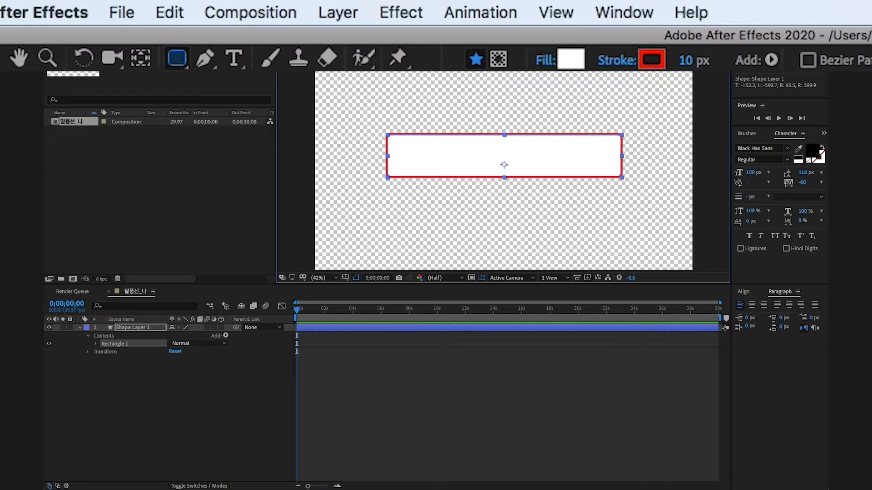
- Change the rounded rectangle's fill colour to yellow, FFEE66
{"action": "left_click", "coordinate": [572, 67]}
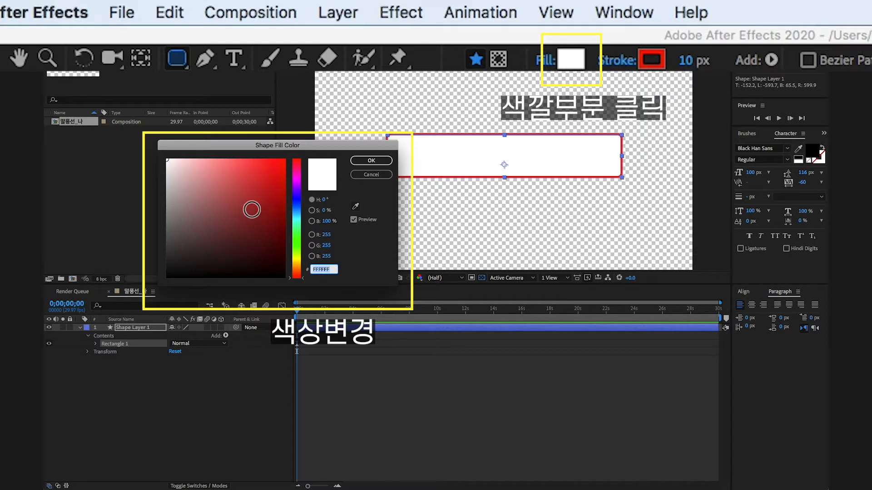
{"action": "left_click", "coordinate": [297, 261]}
{"action": "left_click_drag", "start_coordinate": [272, 194], "coordinate": [238, 160]}
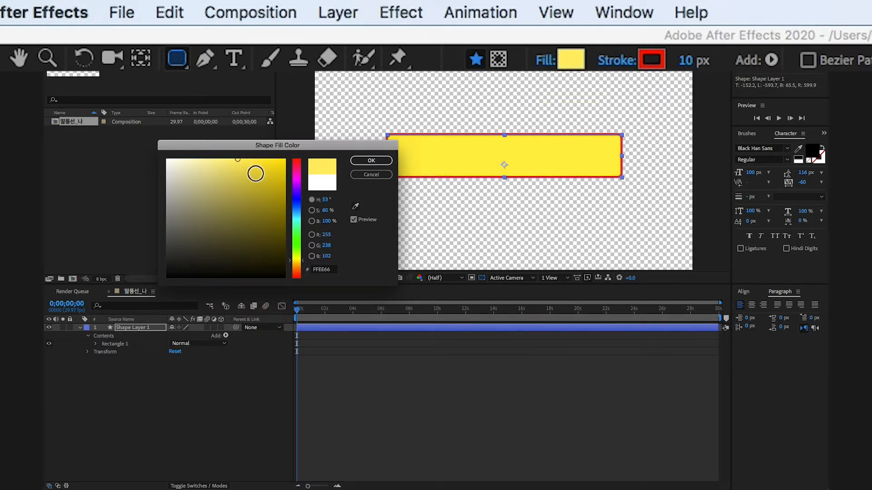
{"action": "left_click", "coordinate": [371, 160]}
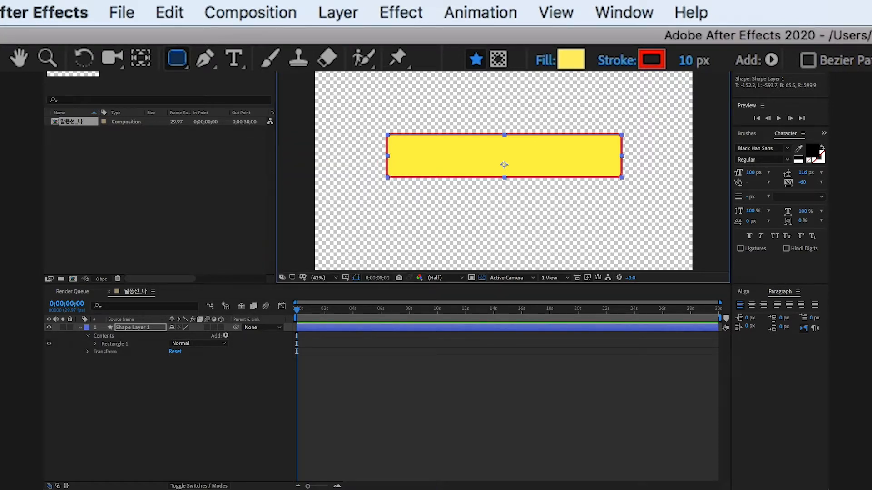
- Remove the rounded rectangle's outline by setting its stroke to None
{"action": "left_click", "coordinate": [620, 63]}
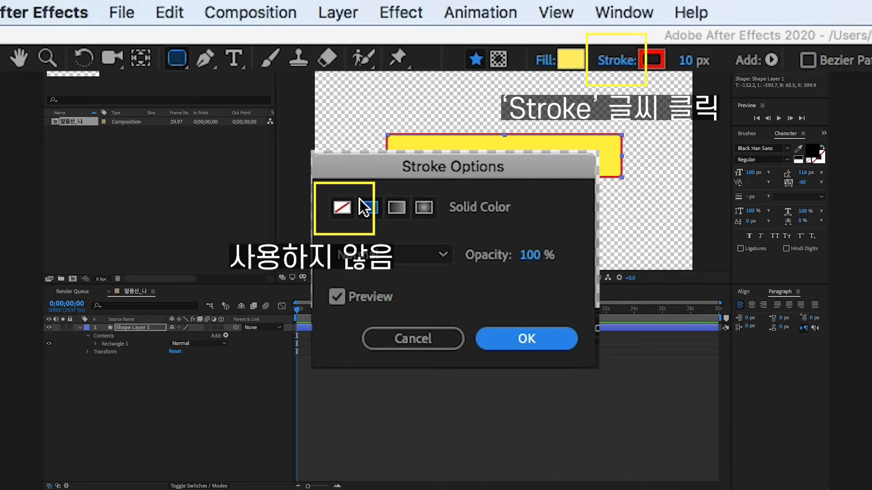
{"action": "left_click", "coordinate": [343, 211]}
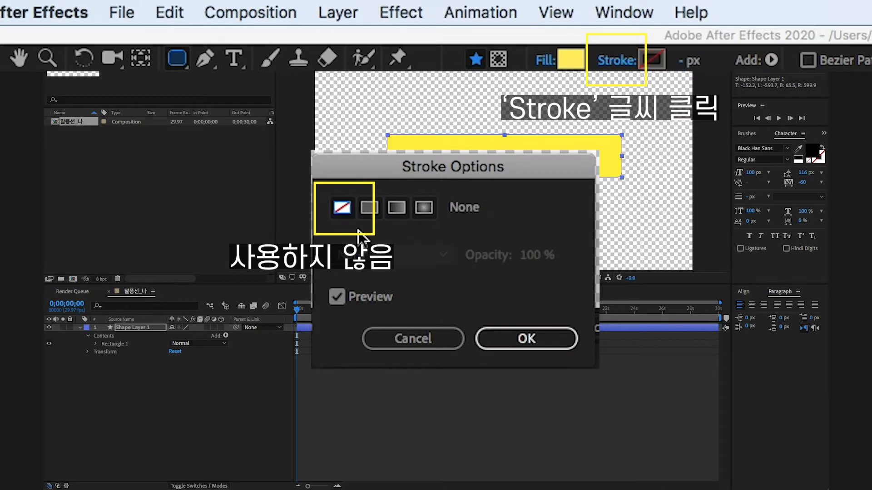
{"action": "left_click", "coordinate": [525, 339]}
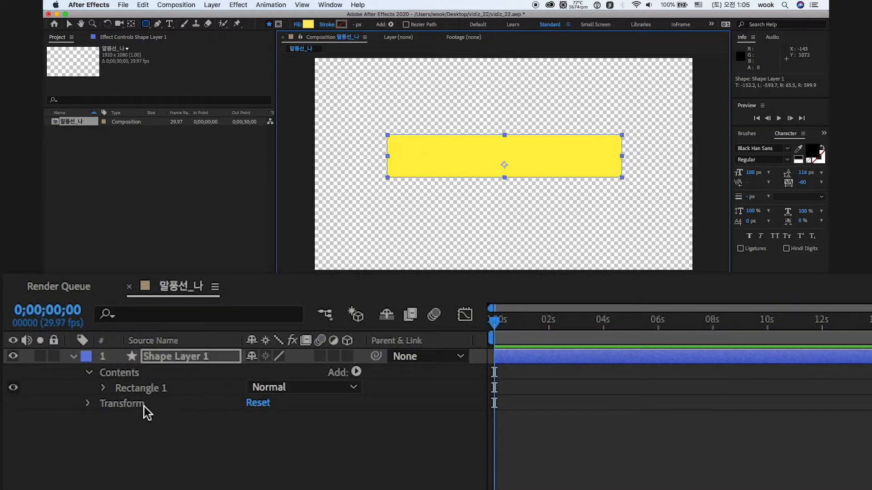
- Set the Roundness of the rectangle path to 60
{"action": "left_click", "coordinate": [103, 389]}
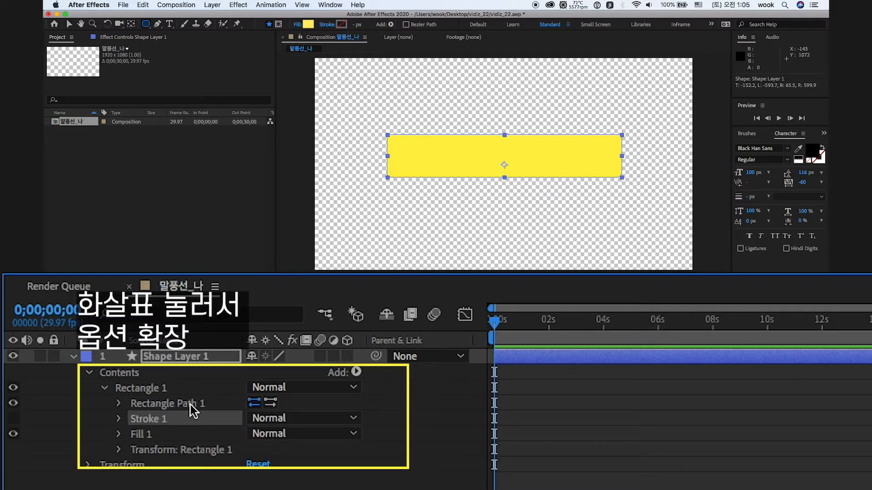
{"action": "left_click", "coordinate": [118, 404]}
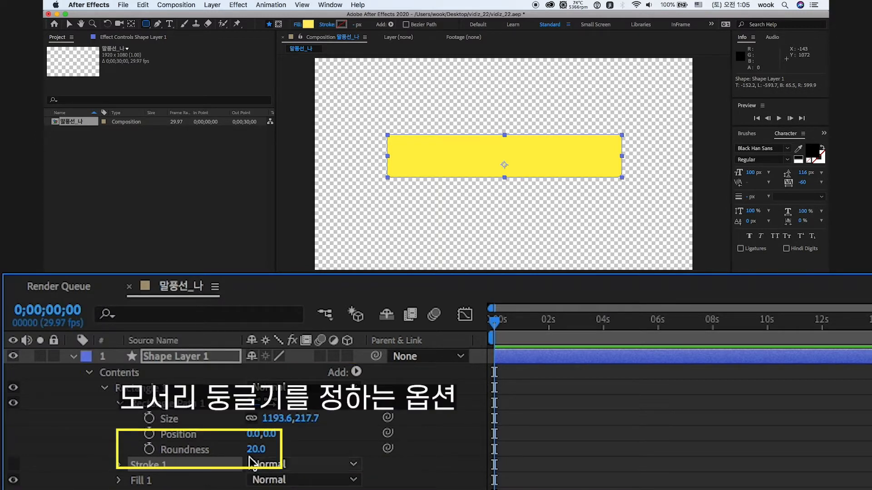
{"action": "left_click_drag", "start_coordinate": [255, 448], "coordinate": [288, 457]}
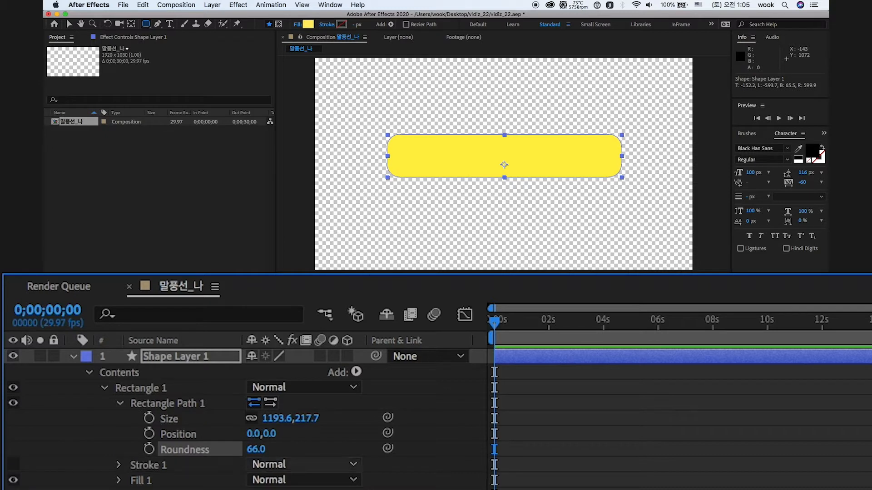
{"action": "left_click", "coordinate": [255, 449]}
{"action": "key", "text": "Return"}
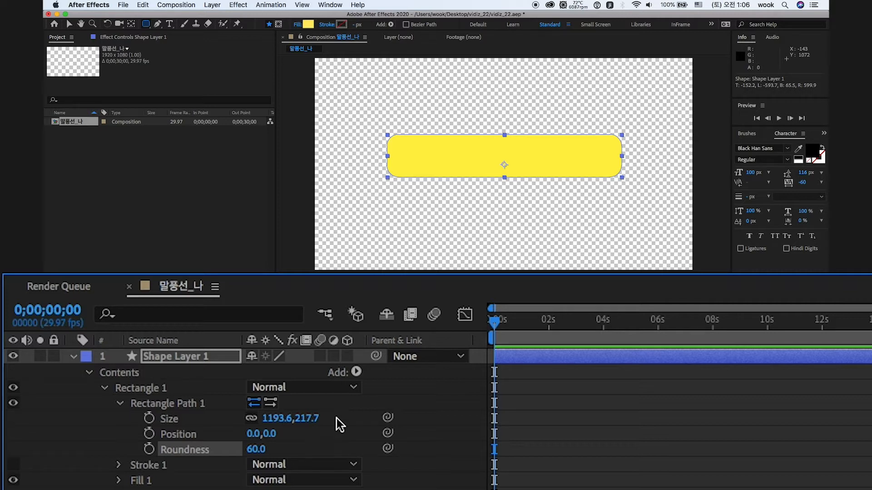
- Rename the rectangle's shape layer as 말풍선
{"action": "left_click", "coordinate": [162, 359]}
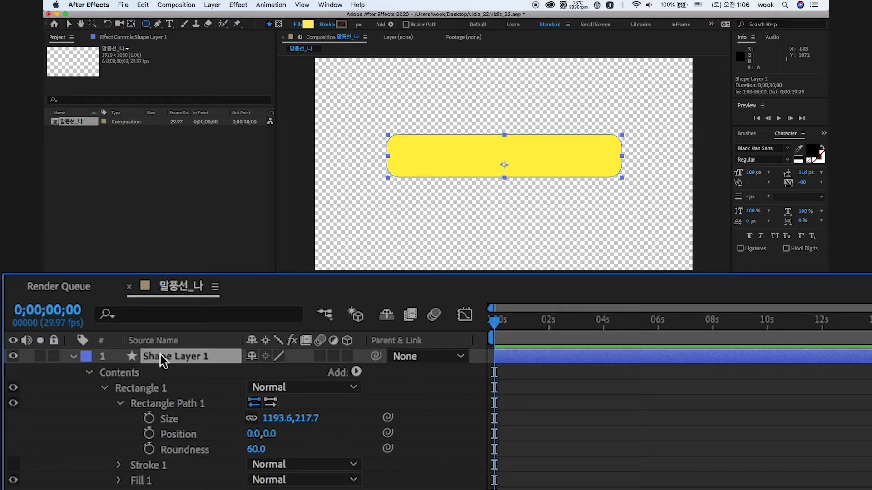
{"action": "key", "text": "Return"}
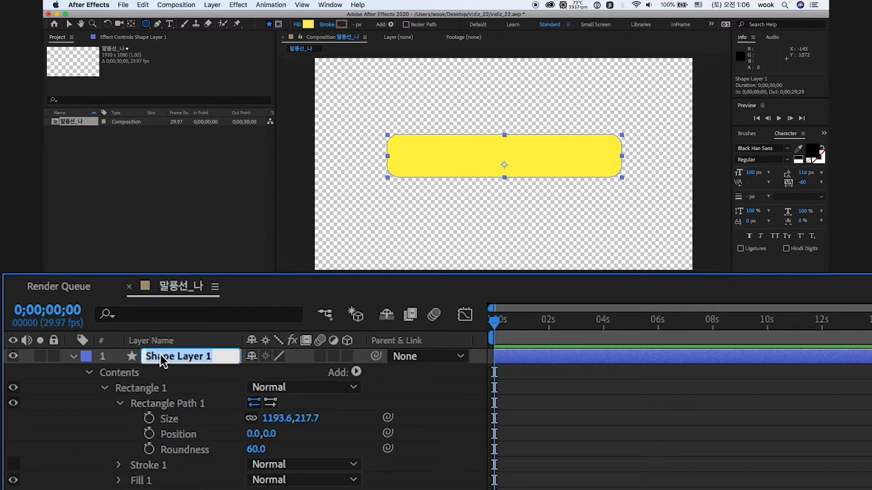
{"action": "key", "text": "BackSpace"}
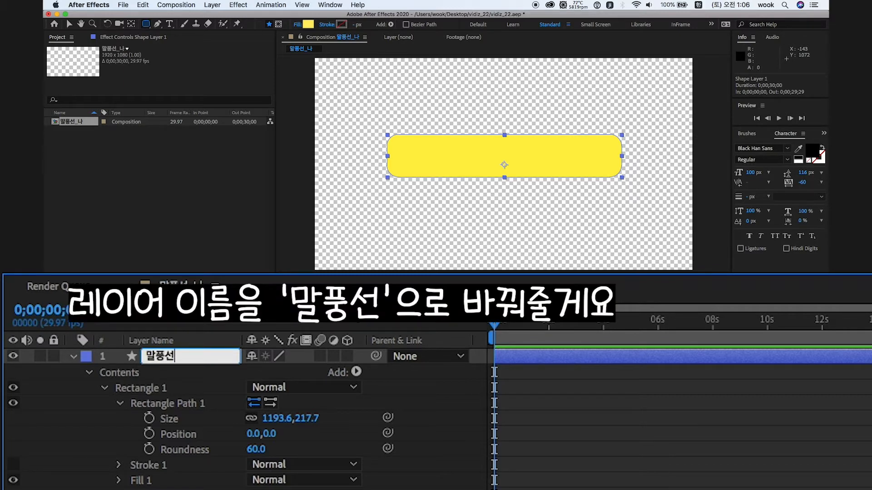
{"action": "key", "text": "Return"}
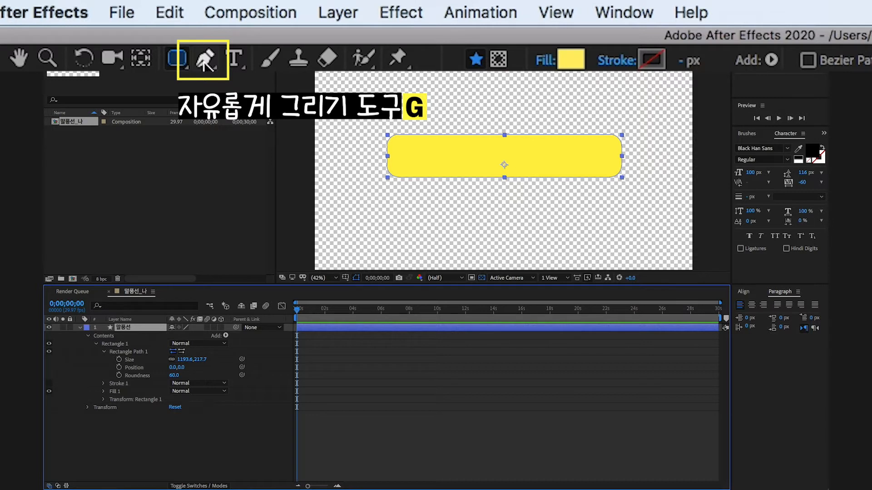
- With the Pen tool and no layer selected, draw a small closed triangular tail at the bubble's upper right corner as a separate shape
{"action": "left_click", "coordinate": [205, 61]}
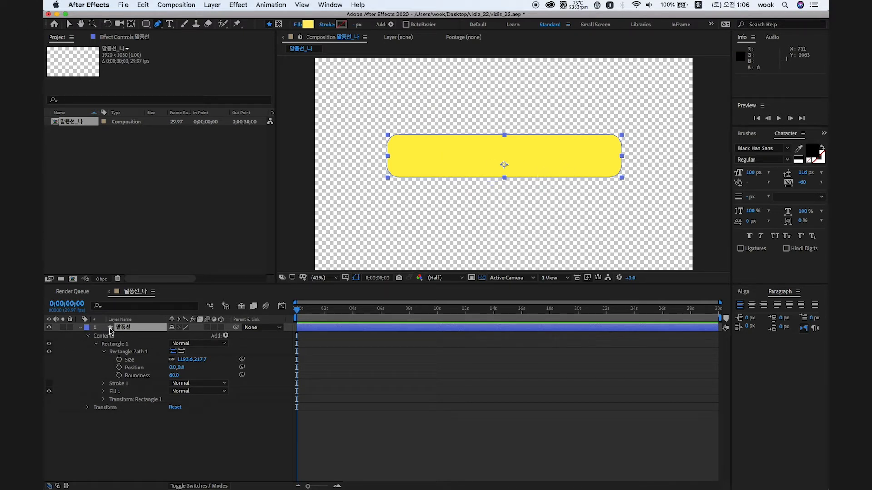
{"action": "left_click", "coordinate": [215, 425]}
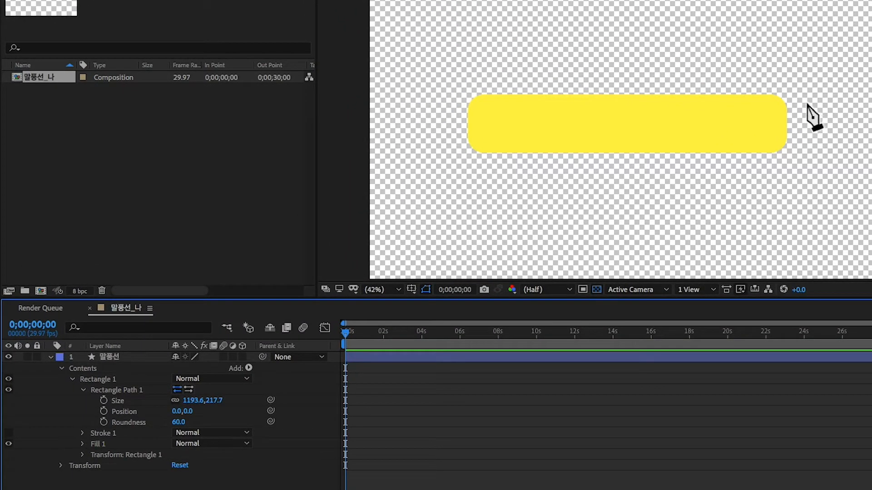
{"action": "left_click", "coordinate": [809, 103]}
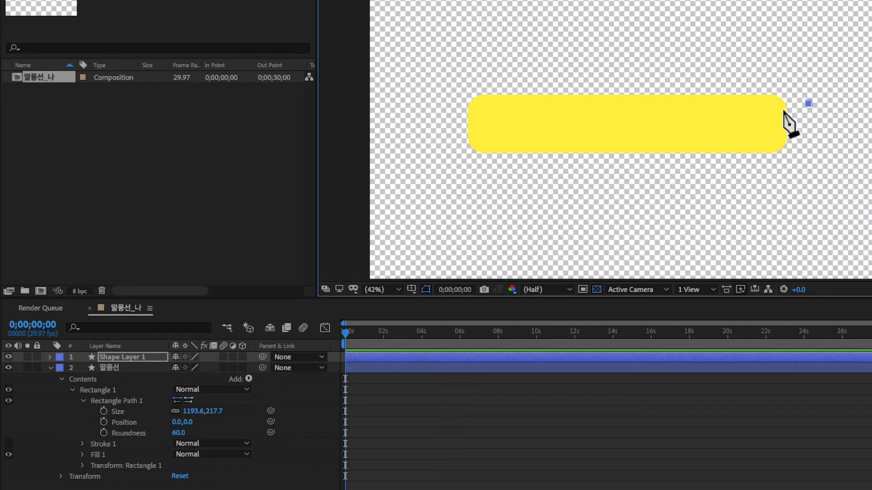
{"action": "left_click", "coordinate": [782, 108]}
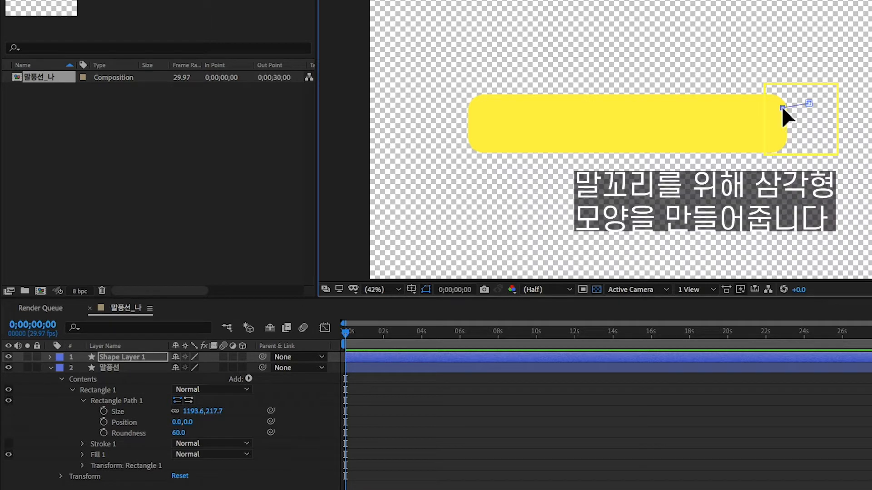
{"action": "left_click", "coordinate": [783, 127]}
{"action": "left_click", "coordinate": [808, 103]}
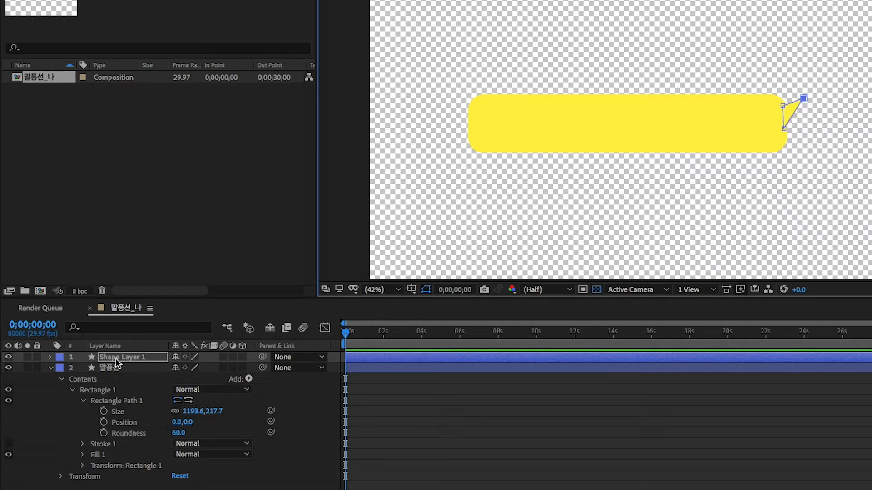
- Rename the triangular tail's shape layer as 말꼬리 and deselect all layers
{"action": "left_click", "coordinate": [118, 357]}
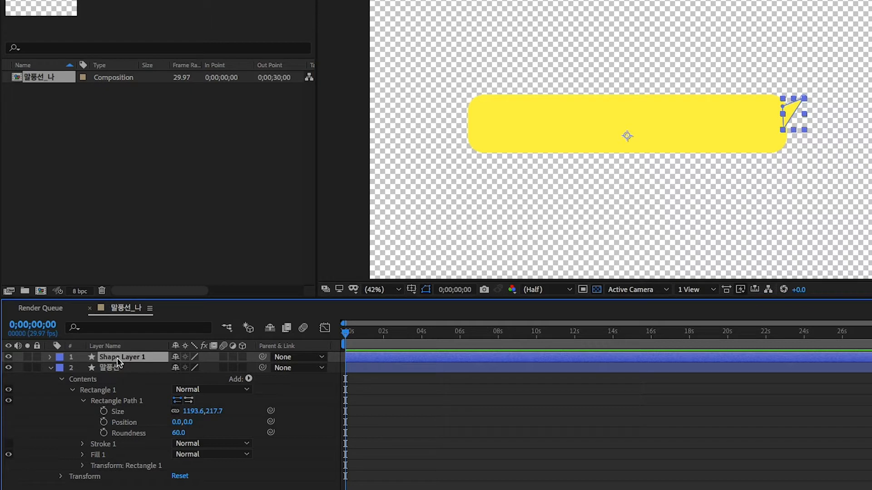
{"action": "key", "text": "Return"}
{"action": "type", "text": "말꼬리"}
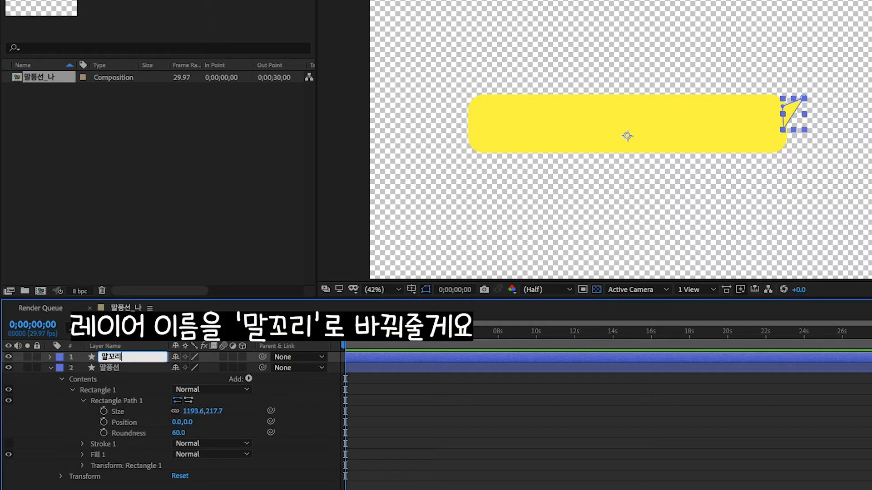
{"action": "key", "text": "Return"}
{"action": "key", "text": "ctrl+shift+a"}
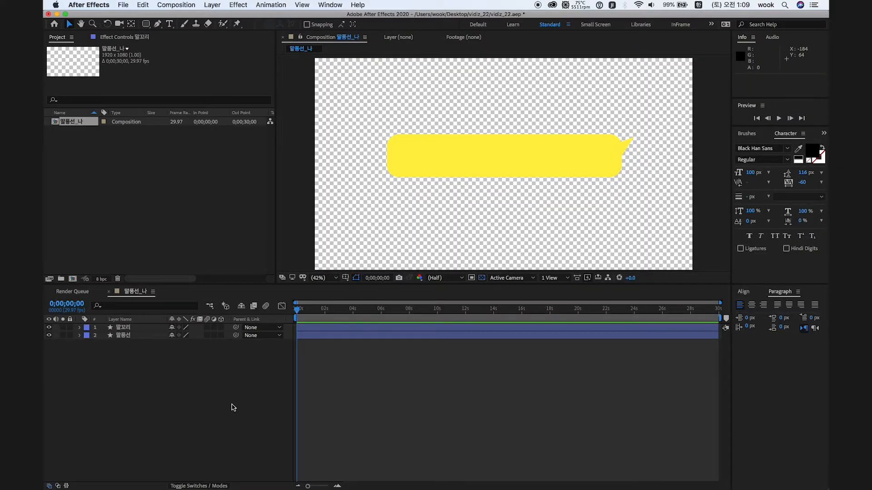
- With the Type tool, add a text layer on the yellow bubble reading 안녕하세요 비디즈입니다
{"action": "left_click", "coordinate": [232, 410]}
{"action": "key", "text": "ctrl+t"}
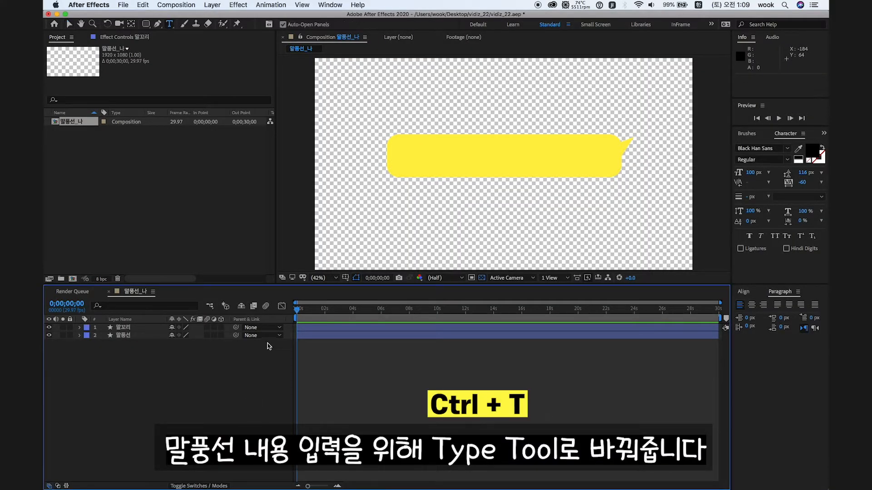
{"action": "left_click", "coordinate": [420, 154]}
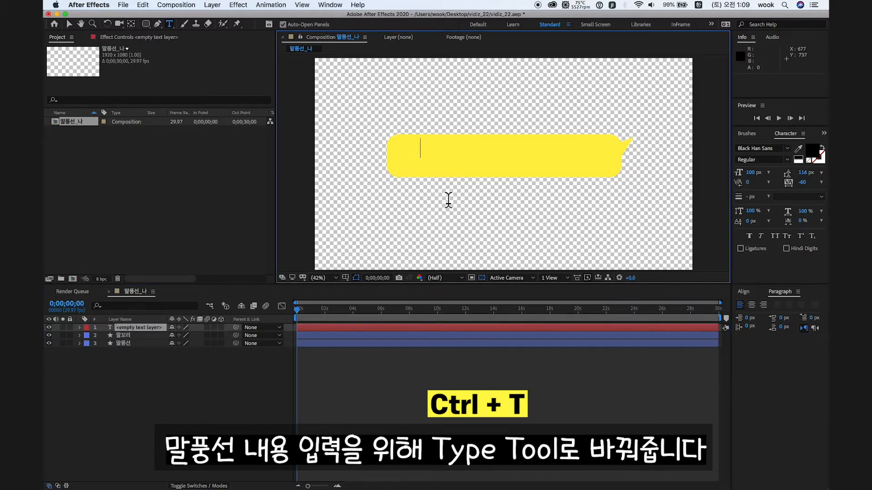
{"action": "type", "text": "안"}
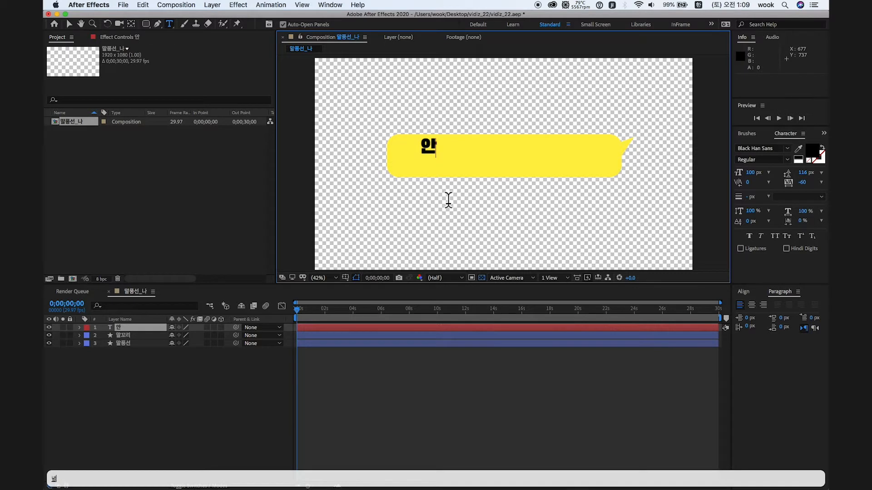
{"action": "type", "text": "녕하세요 비"}
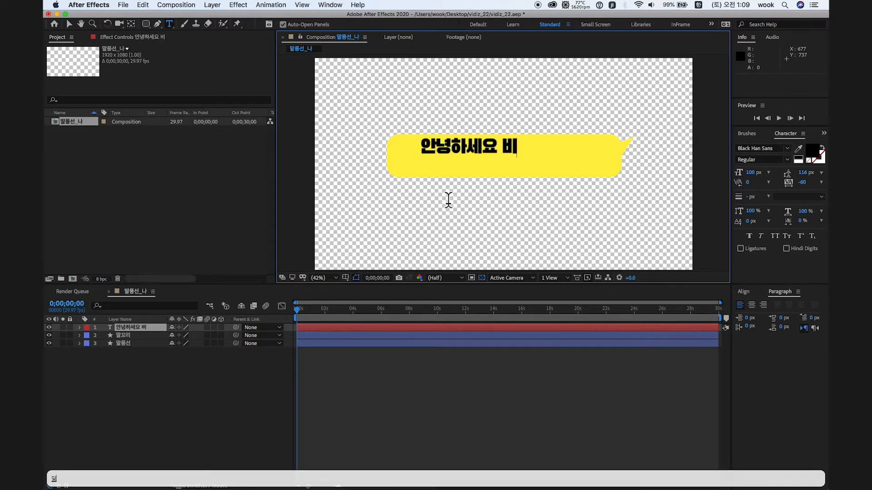
{"action": "type", "text": "디즈입니다"}
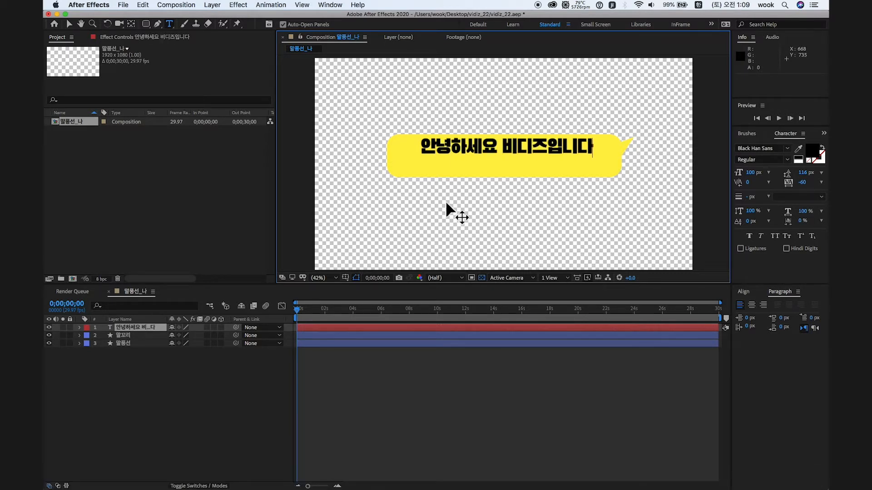
- Format the whole message text in S-Core Dream, style 4 Regular, with black (000000) as the text color
{"action": "triple_click", "coordinate": [492, 148]}
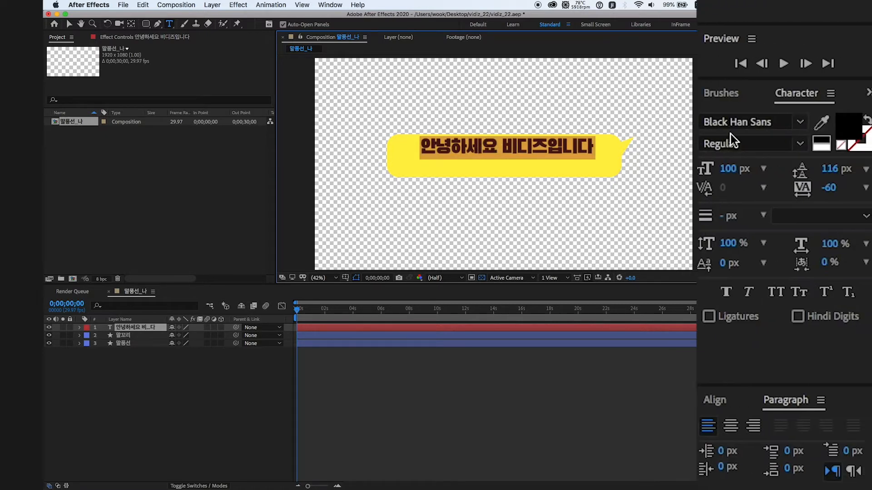
{"action": "left_click", "coordinate": [800, 122]}
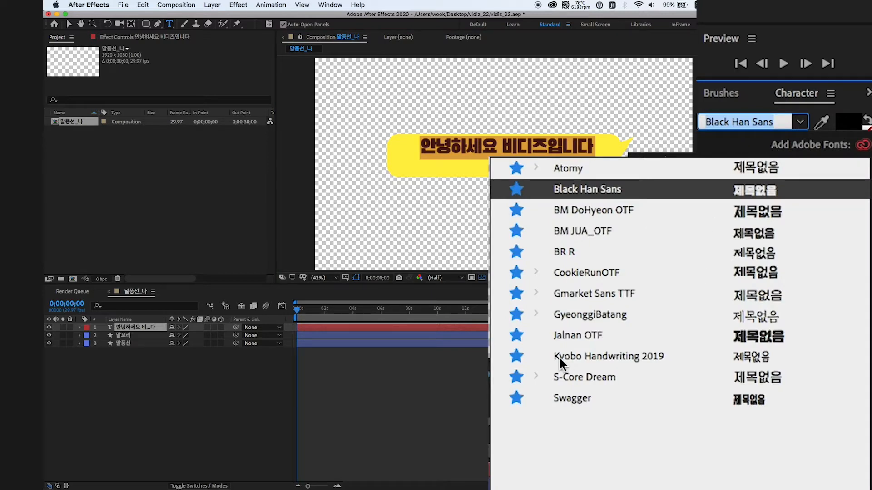
{"action": "left_click", "coordinate": [583, 381]}
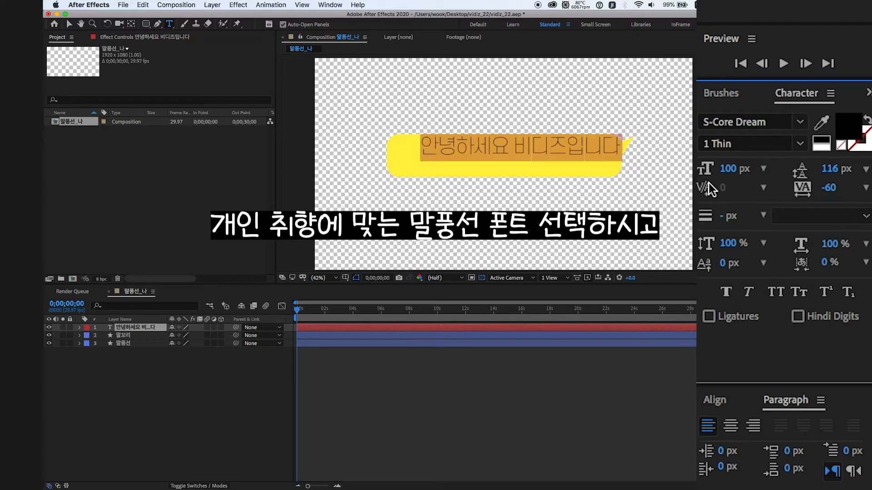
{"action": "left_click", "coordinate": [800, 144]}
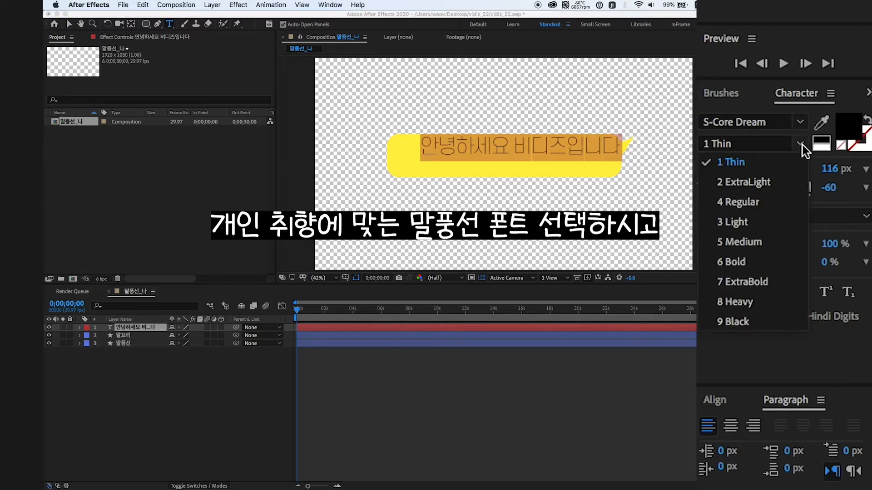
{"action": "left_click", "coordinate": [733, 202]}
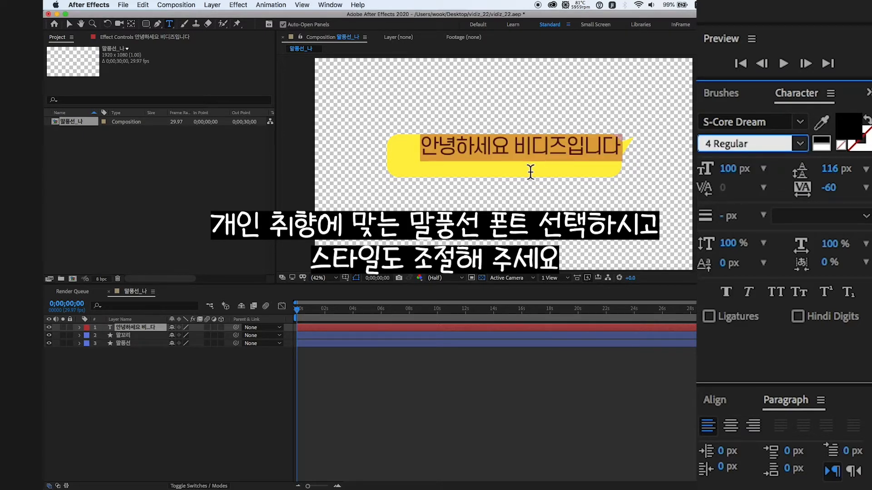
{"action": "left_click", "coordinate": [849, 128]}
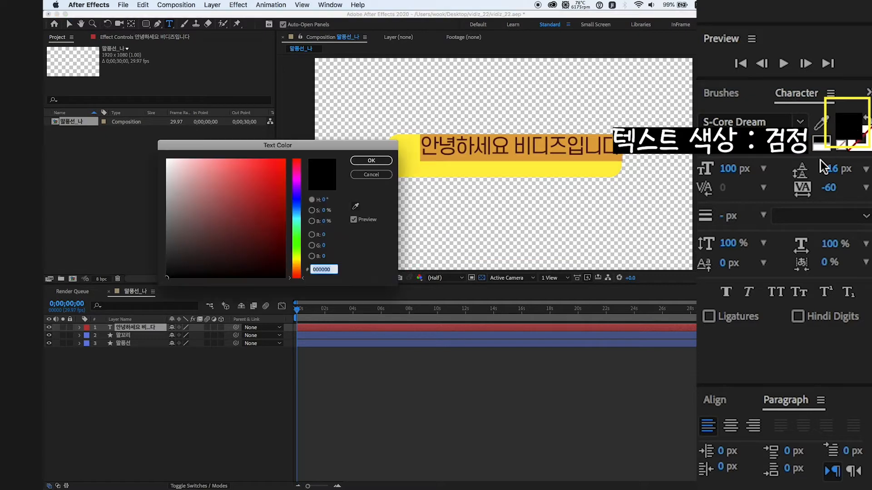
{"action": "left_click", "coordinate": [372, 162]}
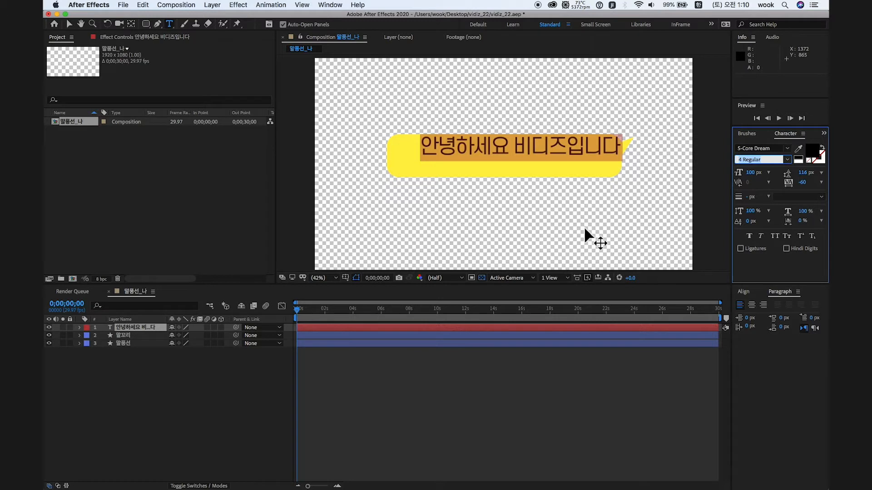
- Move the message text inside the yellow bubble and set its font size to 90 px
{"action": "left_click_drag", "start_coordinate": [605, 224], "coordinate": [587, 230]}
{"action": "key", "text": "Return"}
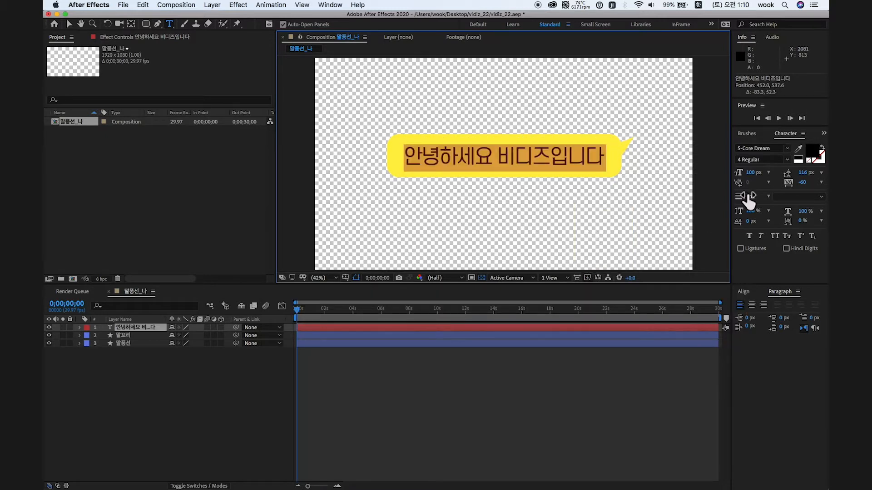
{"action": "left_click", "coordinate": [750, 173]}
{"action": "type", "text": "90"}
{"action": "key", "text": "Return"}
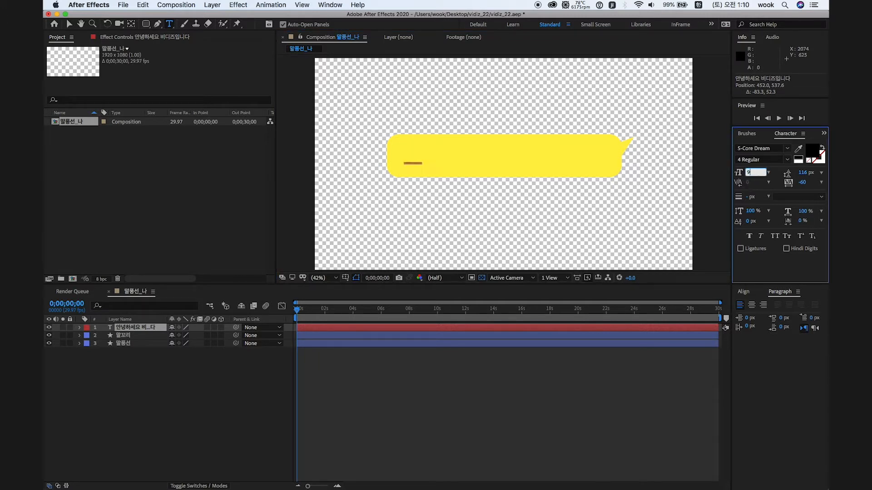
{"action": "left_click", "coordinate": [599, 211]}
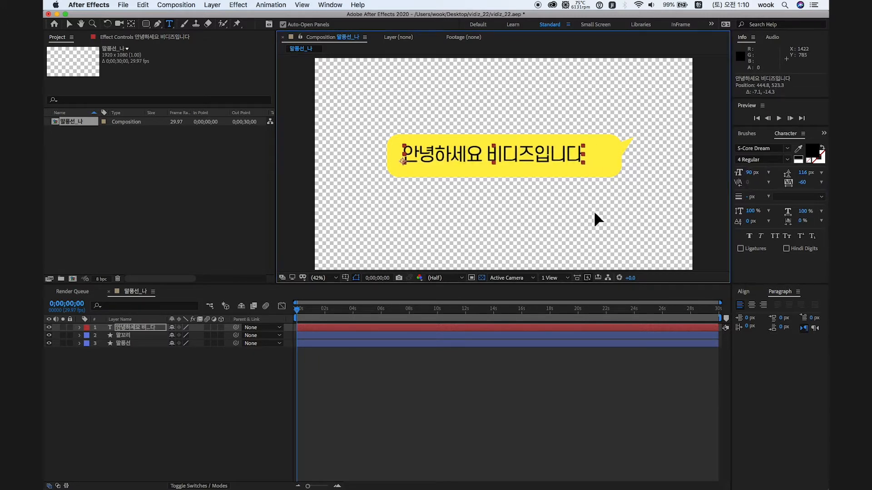
{"action": "key", "text": "Return"}
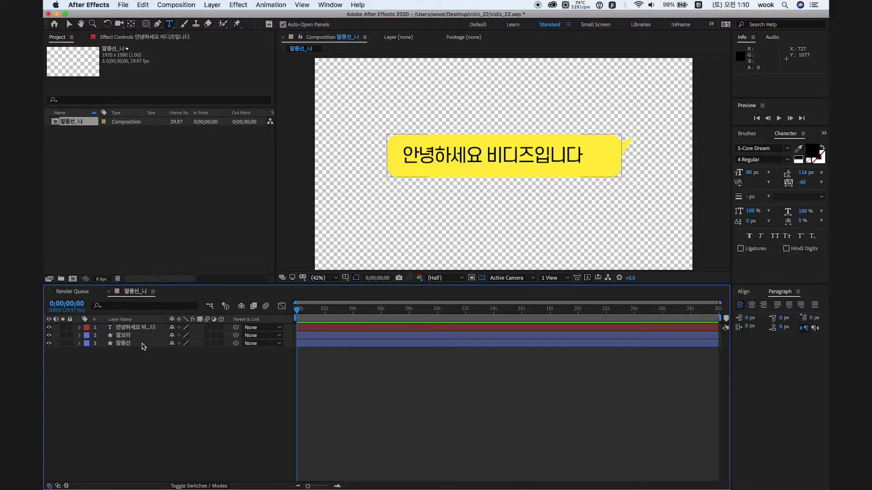
- Add a second line of placeholder text, ㅇㄴㅇㄹㅇㄴㄹ, below the greeting in the message
{"action": "left_click", "coordinate": [482, 154]}
{"action": "key", "text": "BackSpace"}
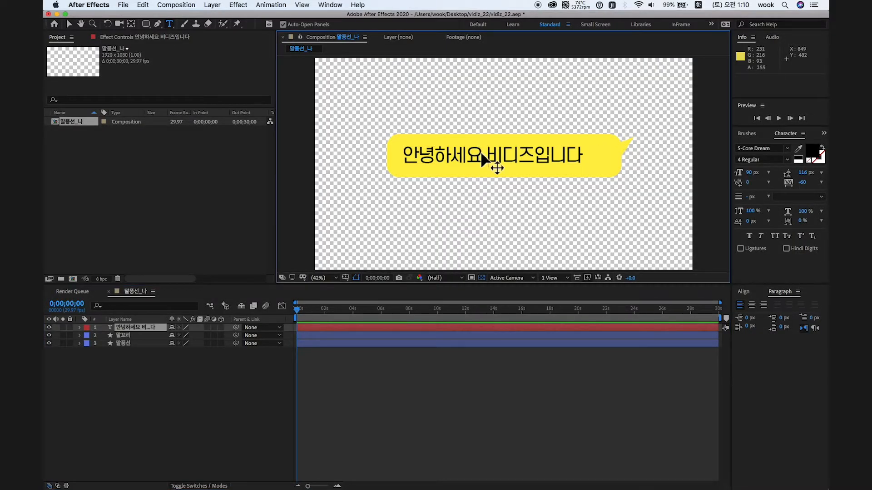
{"action": "key", "text": "Return"}
{"action": "type", "text": "ㅇㄴㅇㄹㅇㄴ"}
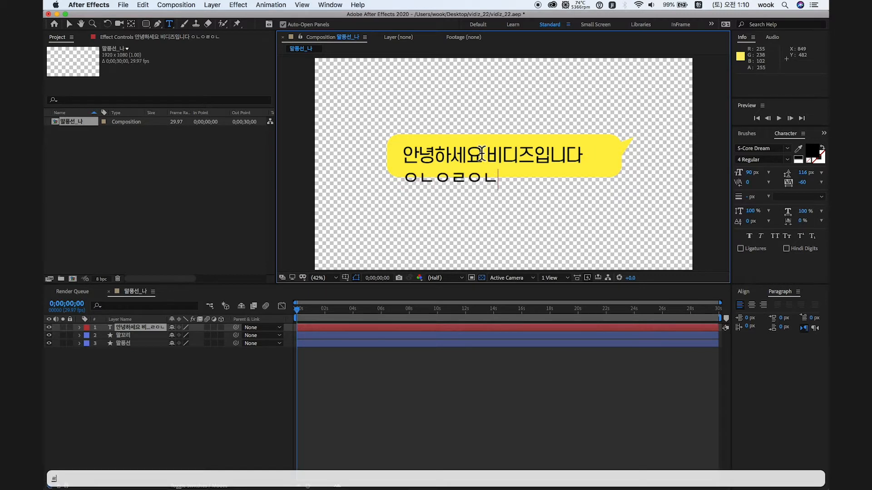
{"action": "type", "text": "ㄹ"}
{"action": "left_click", "coordinate": [177, 387]}
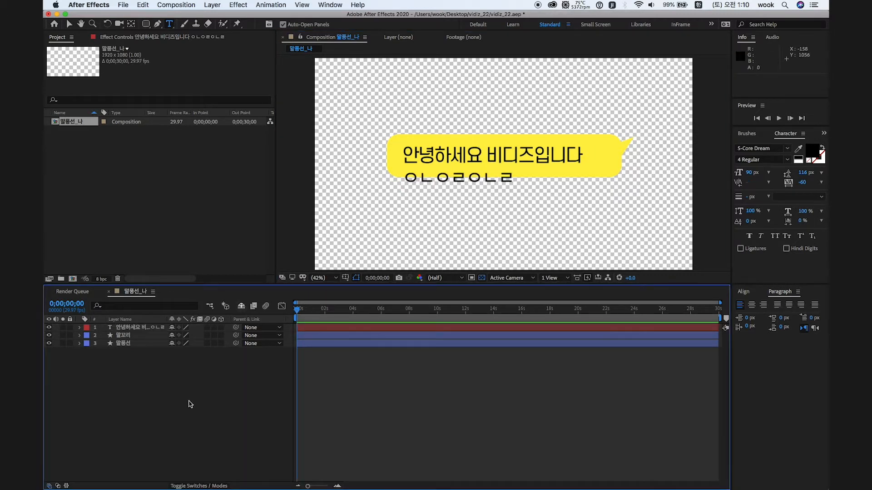
- Duplicate the 말풍선 layer and expand the copy down to the Rectangle Path 1 size, position and roundness properties
{"action": "left_click", "coordinate": [145, 407]}
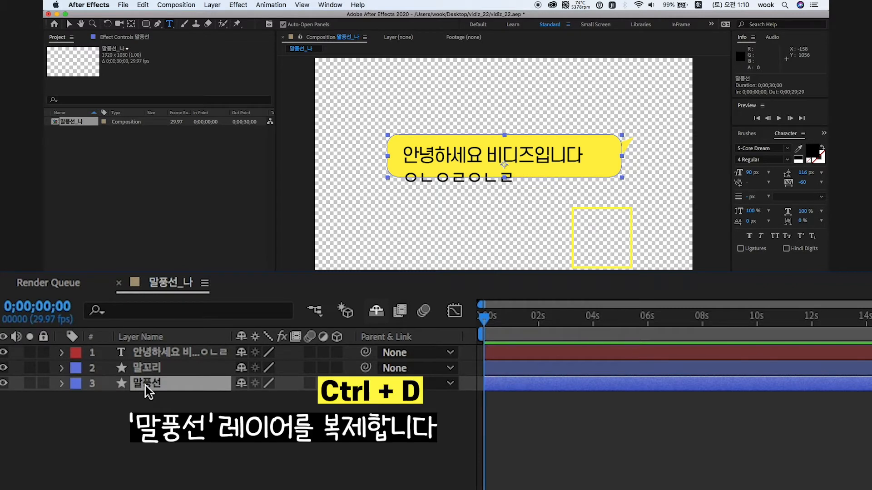
{"action": "key", "text": "ctrl+d"}
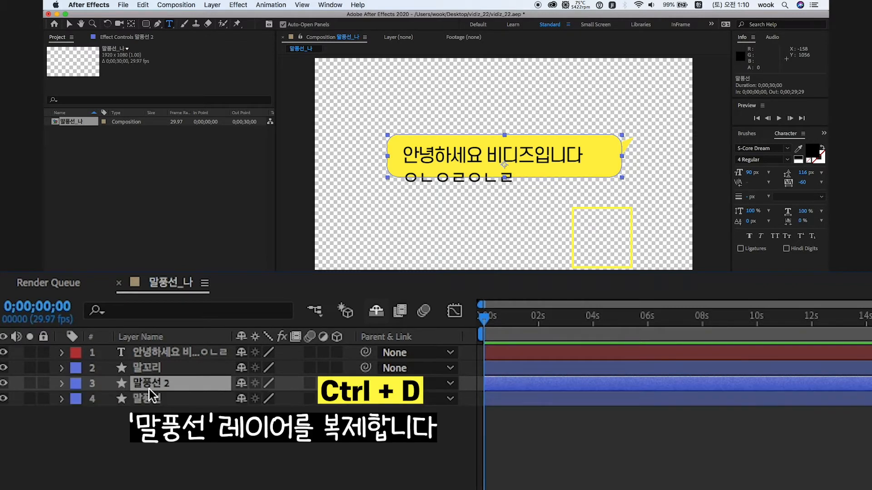
{"action": "left_click", "coordinate": [62, 385]}
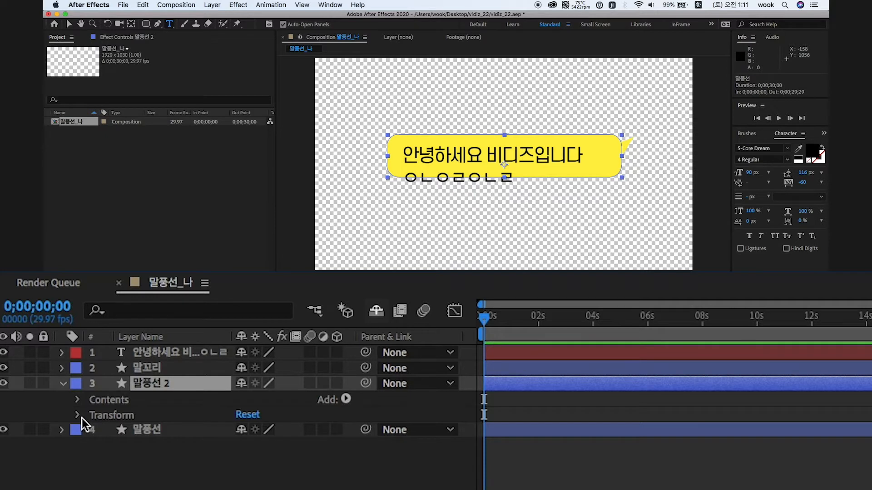
{"action": "left_click", "coordinate": [76, 400]}
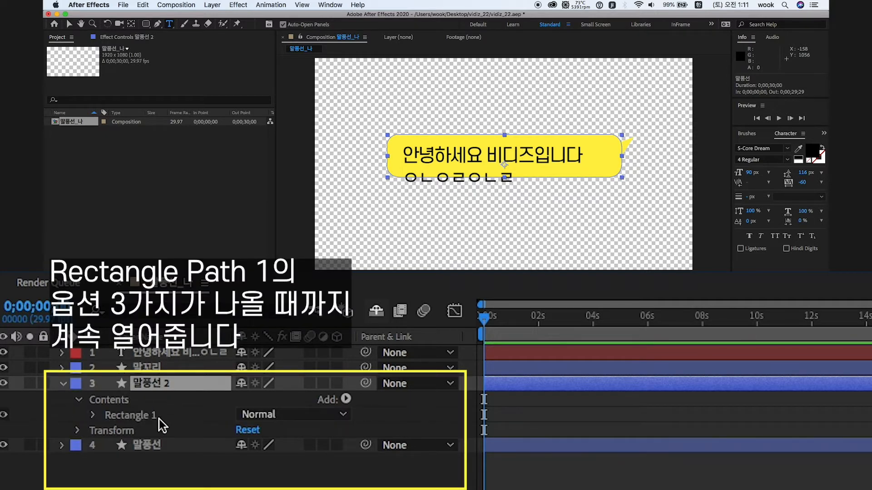
{"action": "left_click", "coordinate": [93, 416]}
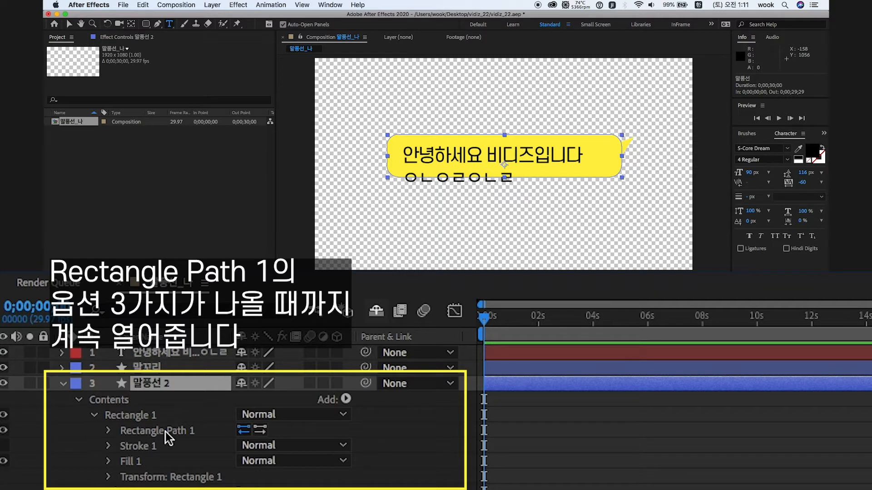
{"action": "left_click", "coordinate": [109, 431]}
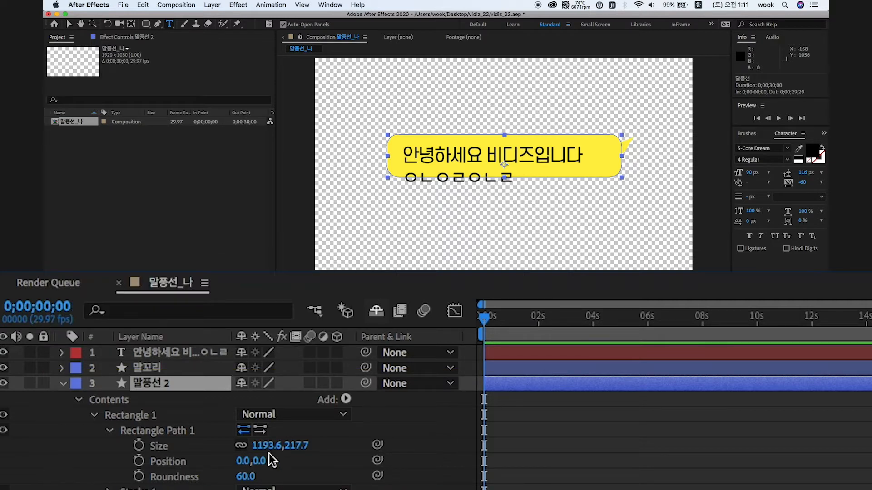
- Unlink the width and height of the duplicate's Rectangle Path 1 and increase only the height to 285.7
{"action": "left_click_drag", "start_coordinate": [266, 447], "coordinate": [297, 447]}
{"action": "key", "text": "super+z"}
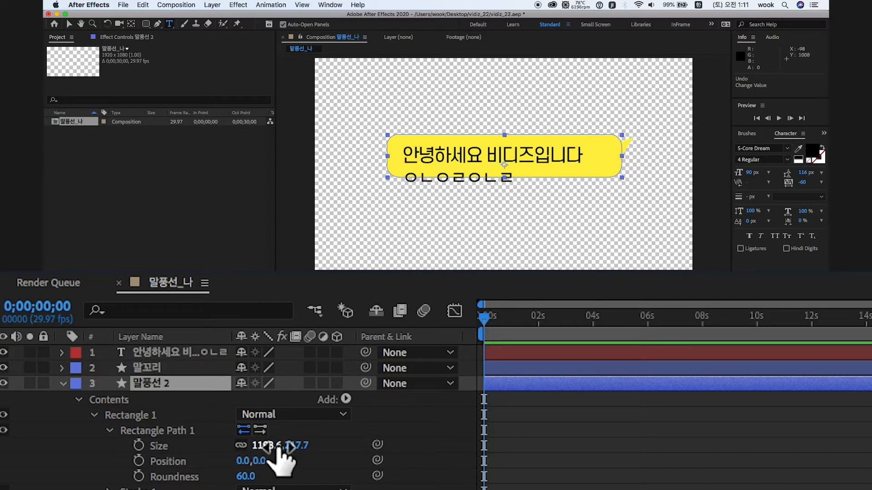
{"action": "left_click", "coordinate": [242, 448]}
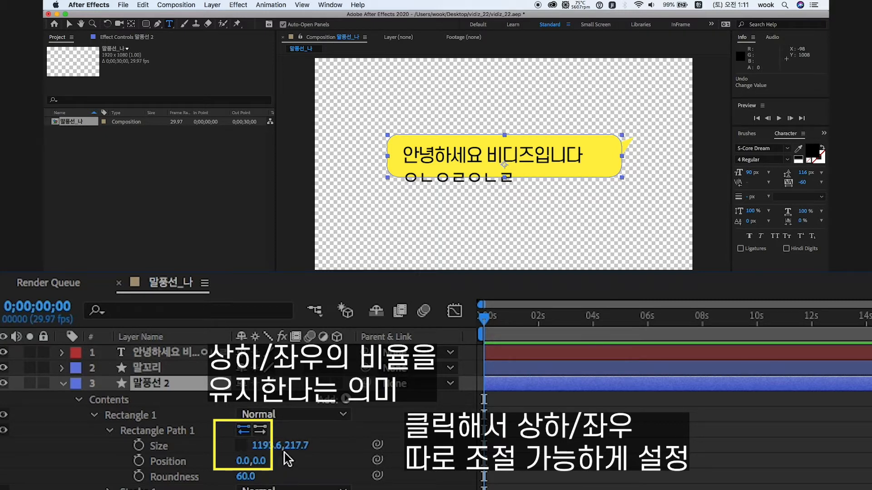
{"action": "left_click_drag", "start_coordinate": [296, 446], "coordinate": [356, 445]}
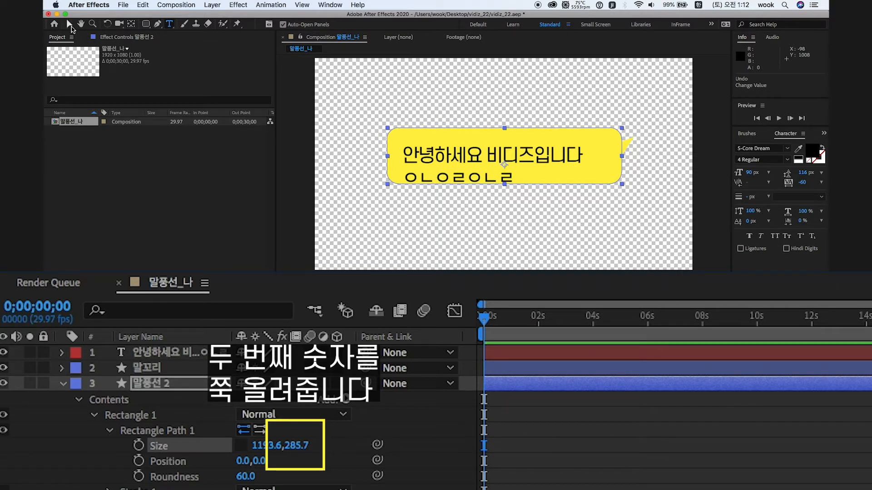
- Shift the duplicate bubble's rectangle down to align its upper edge with the original, and increase its height to 303.7
{"action": "left_click", "coordinate": [70, 25]}
{"action": "double_click", "coordinate": [534, 177]}
{"action": "left_click_drag", "start_coordinate": [526, 174], "coordinate": [525, 165]}
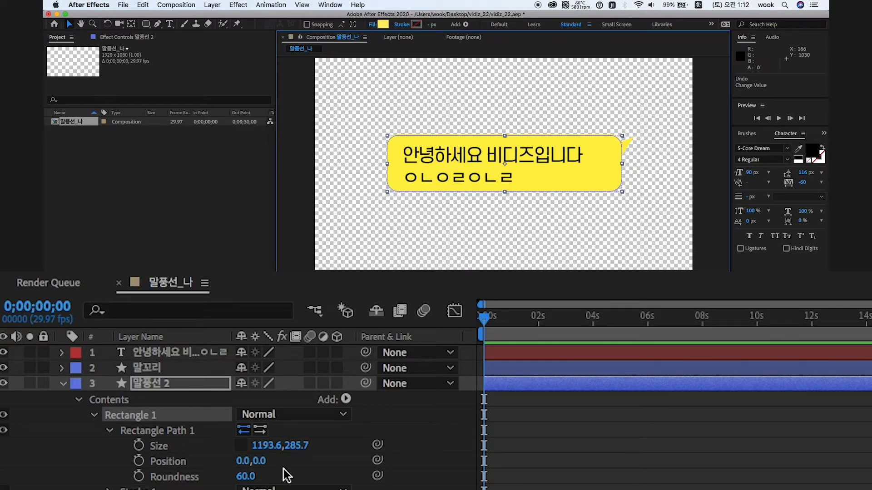
{"action": "left_click_drag", "start_coordinate": [292, 447], "coordinate": [313, 446]}
{"action": "left_click", "coordinate": [497, 168]}
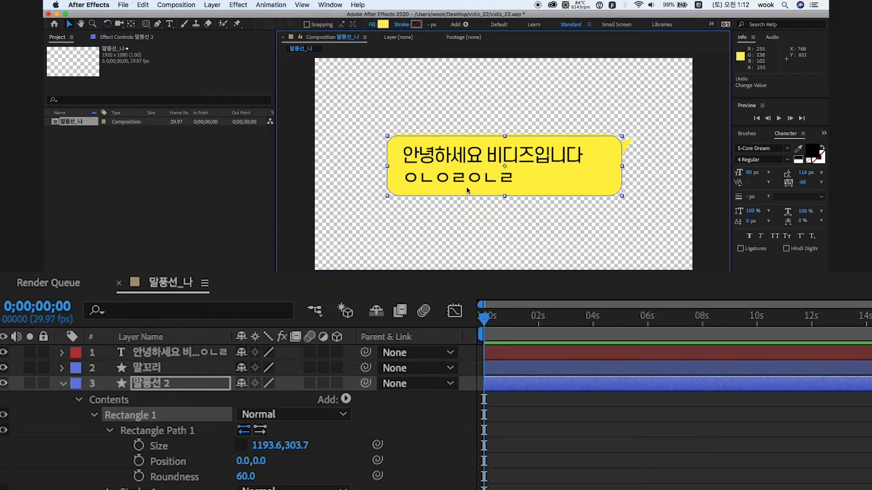
- Rename the duplicated bubble layer as 말풍선 두줄 and hide it
{"action": "left_click", "coordinate": [149, 382]}
{"action": "left_click", "coordinate": [149, 383]}
{"action": "key", "text": "Return"}
{"action": "key", "text": "Right"}
{"action": "key", "text": "BackSpace"}
{"action": "type", "text": "ㄷ"}
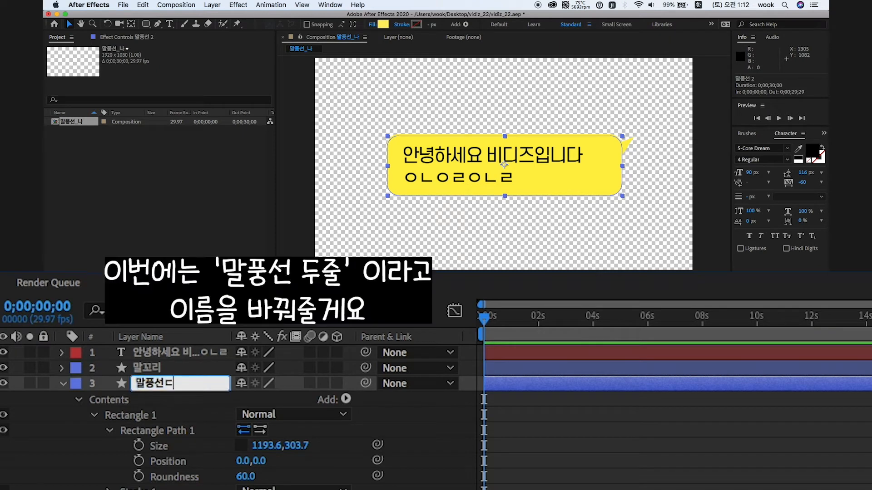
{"action": "key", "text": "Return"}
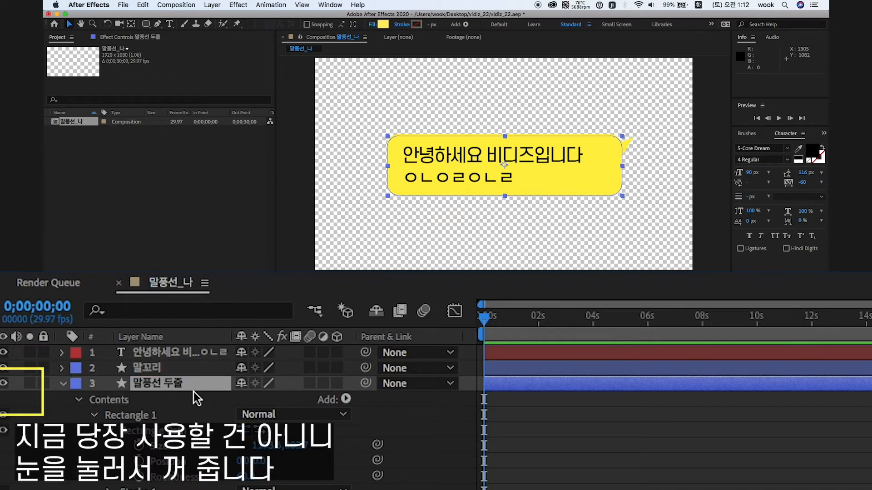
{"action": "left_click", "coordinate": [4, 384]}
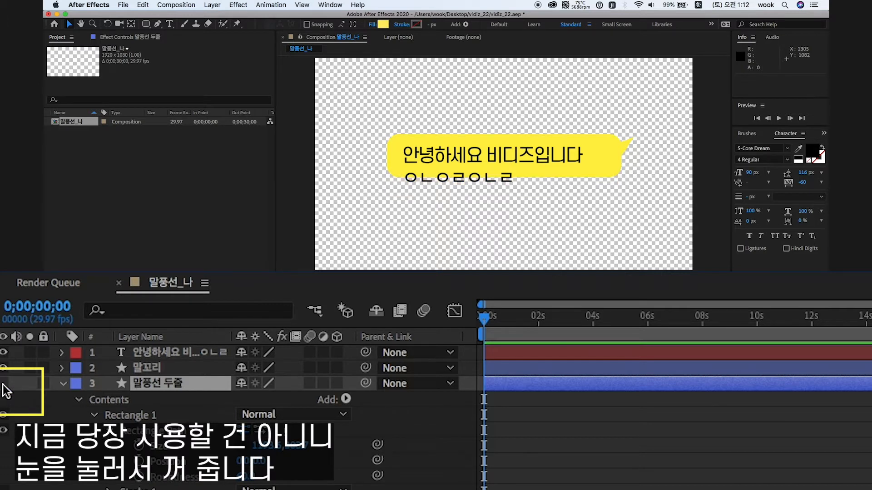
- Delete the placeholder second line from the message text, keeping only 안녕하세요 비디즈입니다
{"action": "left_click", "coordinate": [196, 356]}
{"action": "double_click", "coordinate": [196, 356]}
{"action": "left_click_drag", "start_coordinate": [510, 181], "coordinate": [394, 188]}
{"action": "key", "text": "BackSpace"}
{"action": "key", "text": "BackSpace"}
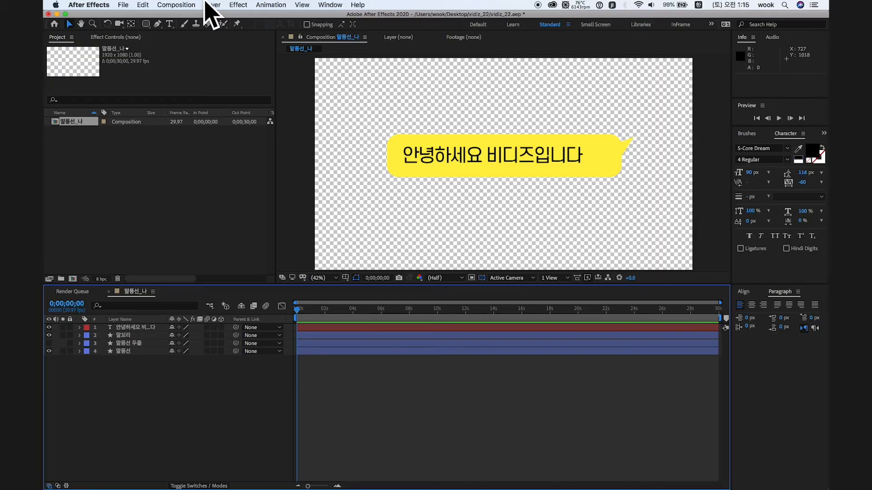
- Add a new text layer reading 1 just outside the bubble's left edge
{"action": "key", "text": "ctrl+t"}
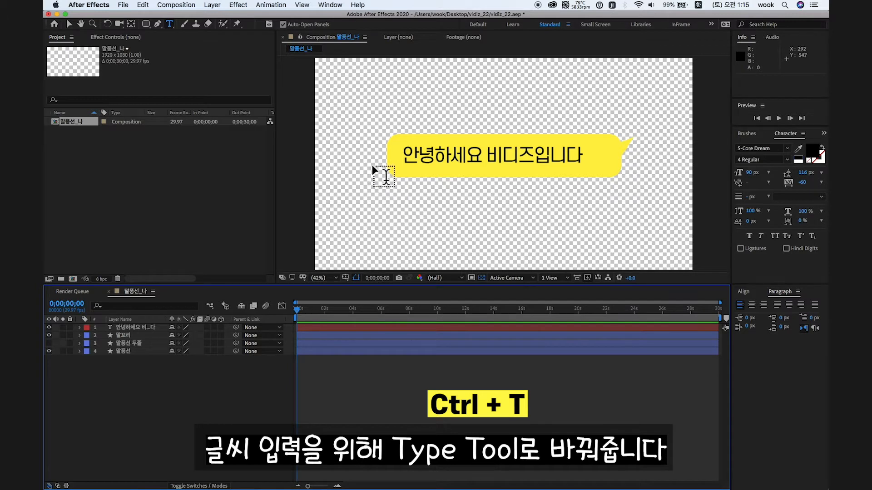
{"action": "left_click", "coordinate": [361, 159]}
{"action": "type", "text": "1"}
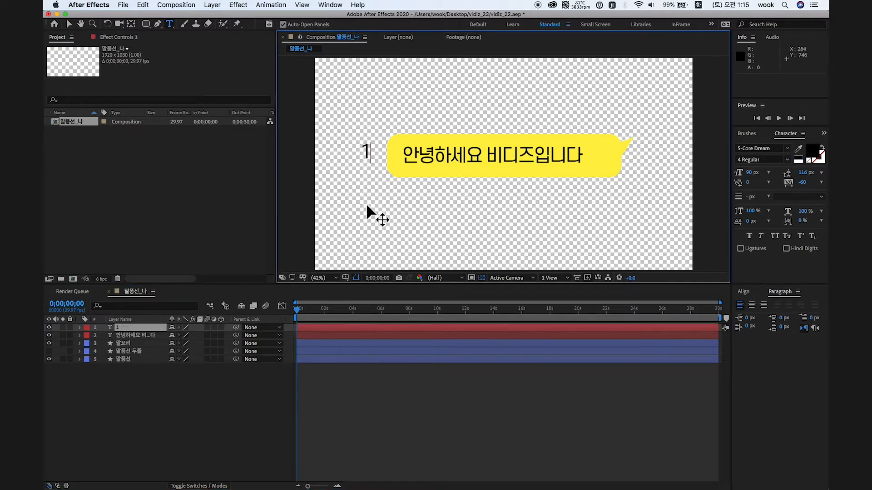
- Sample the bubble's yellow (FFEE66) with the eyedropper as the text colour of the 1
{"action": "left_click_drag", "start_coordinate": [360, 154], "coordinate": [383, 152]}
{"action": "left_click", "coordinate": [813, 157]}
{"action": "left_click", "coordinate": [356, 206]}
{"action": "left_click", "coordinate": [463, 164]}
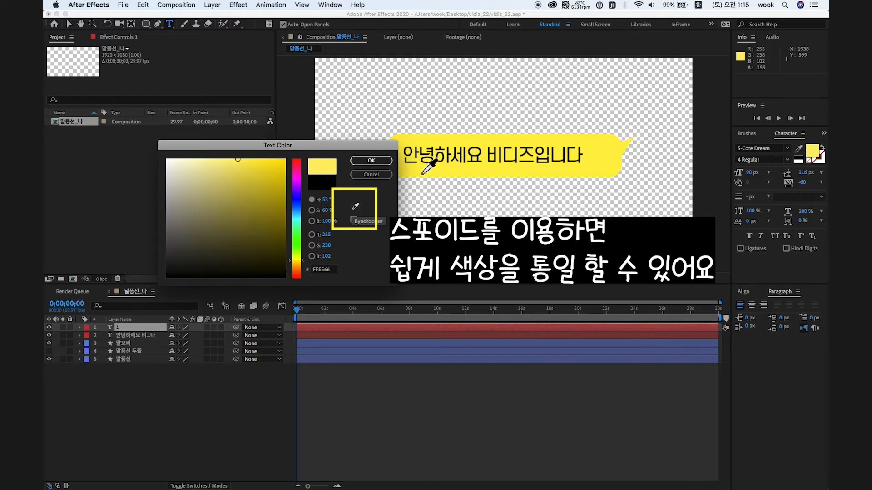
{"action": "left_click", "coordinate": [371, 161]}
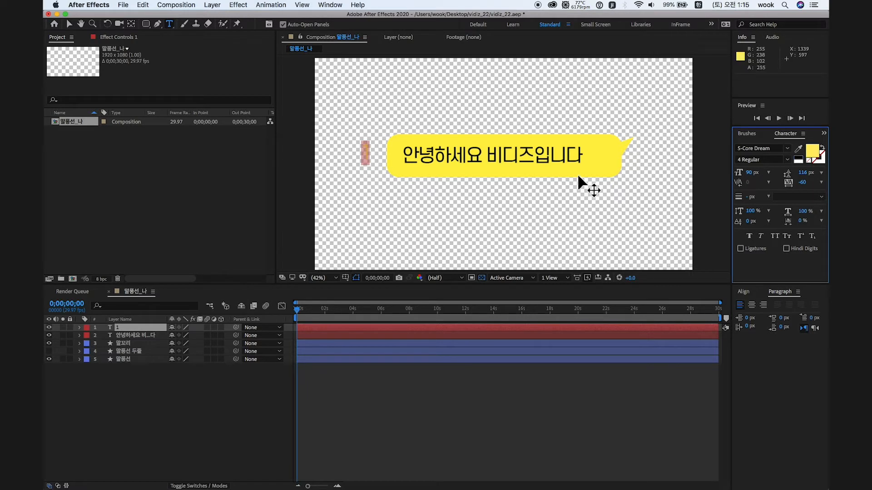
{"action": "left_click", "coordinate": [206, 412]}
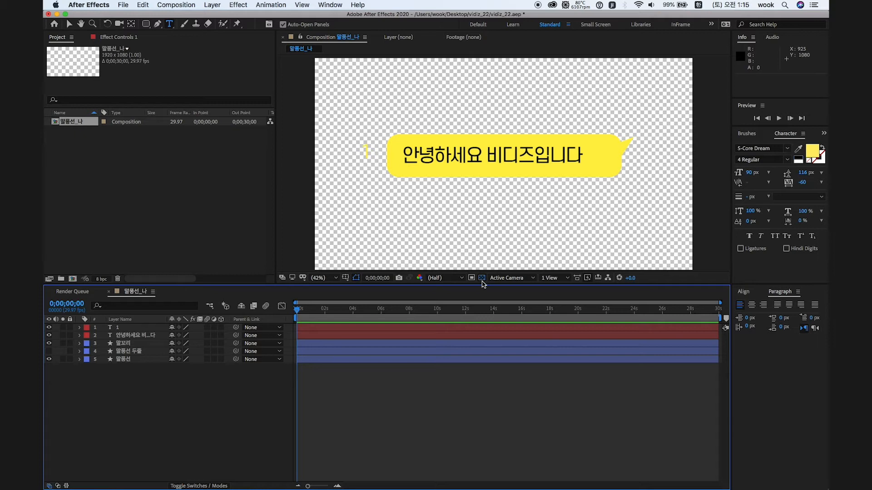
- Turn off the transparency grid and set the font size of the 1 to 60 px
{"action": "left_click", "coordinate": [481, 278]}
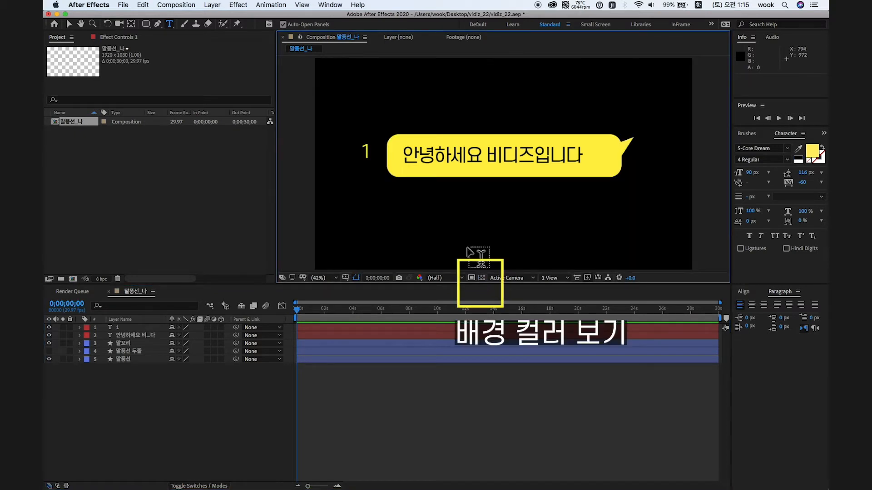
{"action": "double_click", "coordinate": [369, 153]}
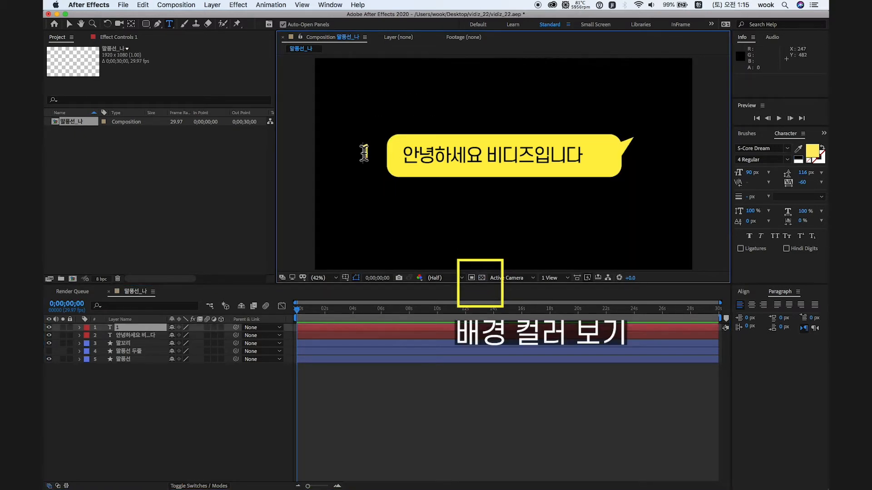
{"action": "left_click", "coordinate": [801, 233]}
{"action": "left_click", "coordinate": [752, 173]}
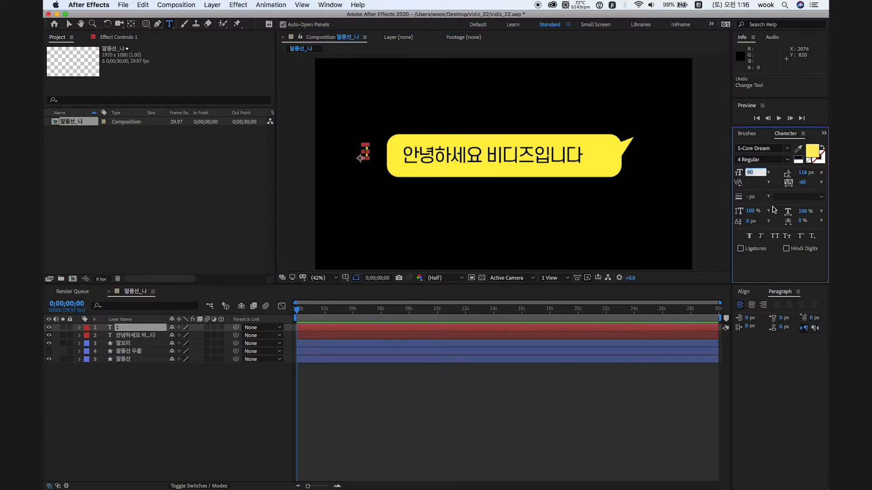
{"action": "type", "text": "60"}
{"action": "key", "text": "Return"}
{"action": "left_click", "coordinate": [177, 441]}
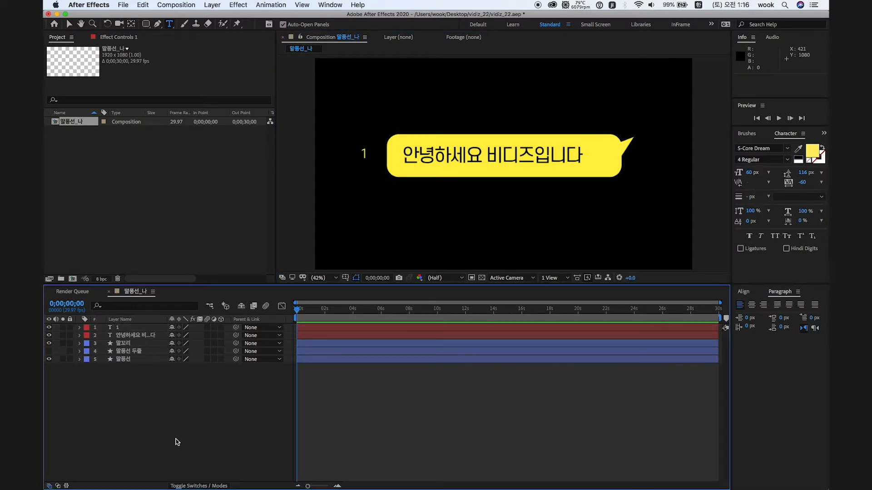
{"action": "left_click", "coordinate": [118, 327]}
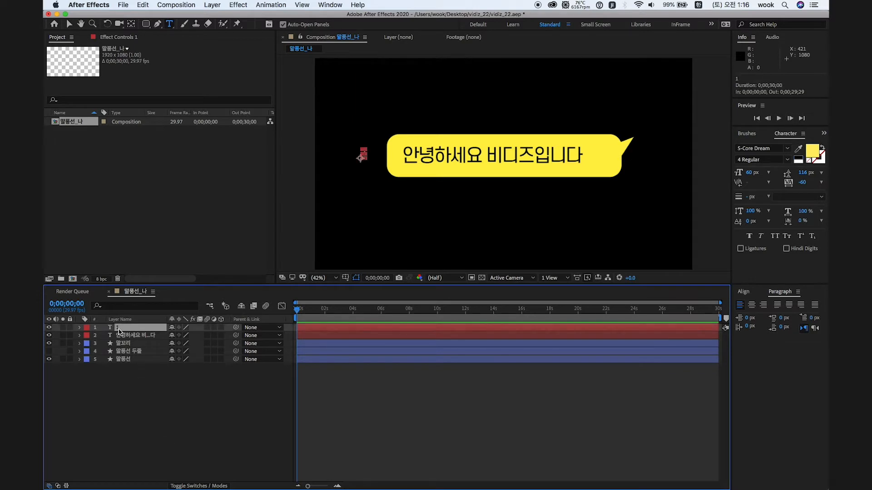
{"action": "key", "text": "v"}
{"action": "key", "text": "super+shift+a"}
{"action": "left_click", "coordinate": [364, 156]}
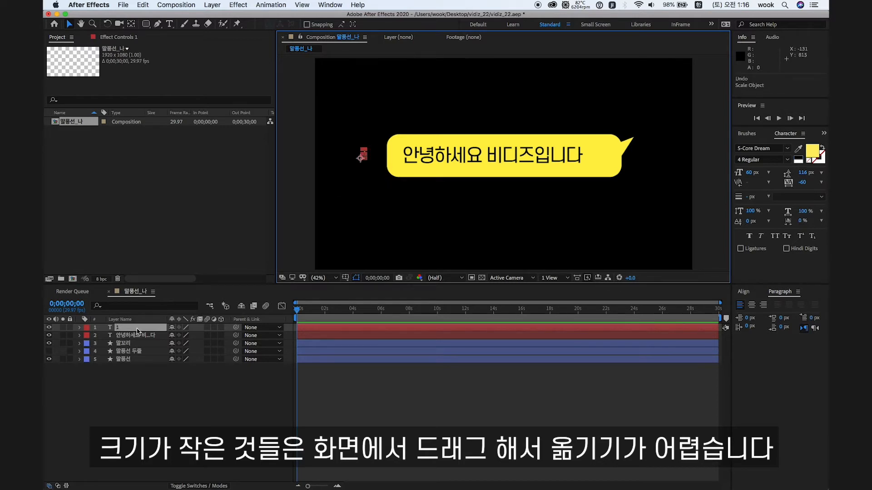
- Reveal the Position of the 1 text layer and move it closer to the bubble, to 281.7, 515.1
{"action": "left_click", "coordinate": [137, 331]}
{"action": "key", "text": "p"}
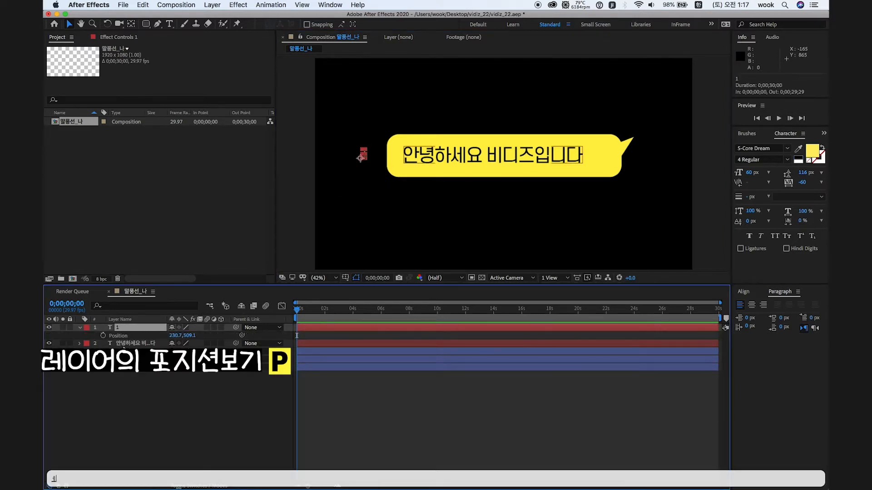
{"action": "mouse_move", "coordinate": [180, 335]}
{"action": "left_mouse_down"}
{"action": "mouse_move", "coordinate": [202, 334]}
{"action": "mouse_move", "coordinate": [193, 336]}
{"action": "left_mouse_up"}
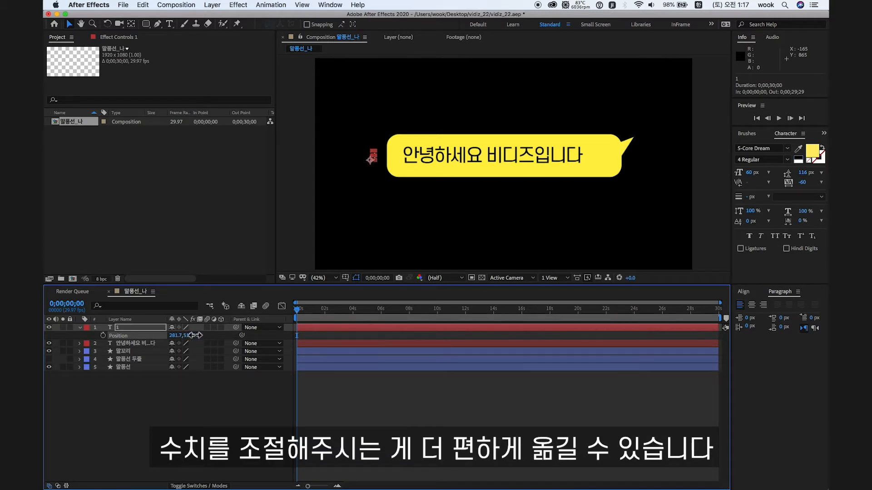
{"action": "left_click", "coordinate": [202, 358]}
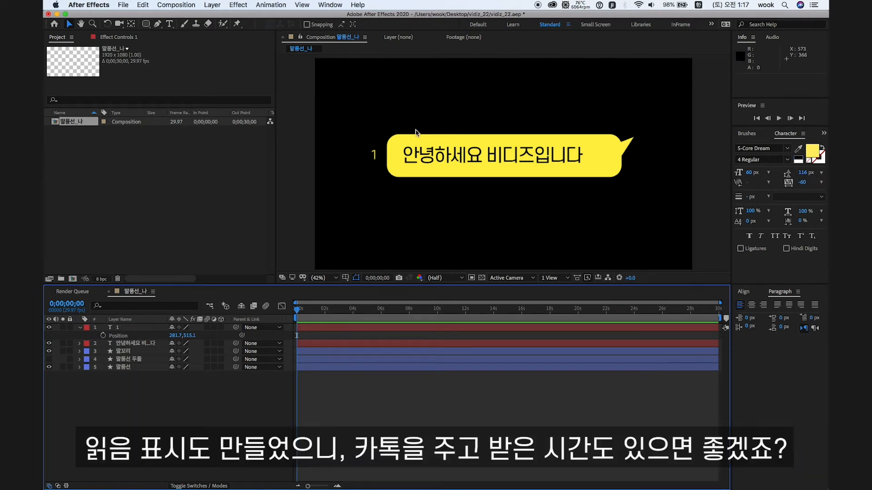
- Duplicate the 1 text layer as 오후 11:30 and place the copy below the 1 at about 43.9, 586.4
{"action": "left_click", "coordinate": [119, 327]}
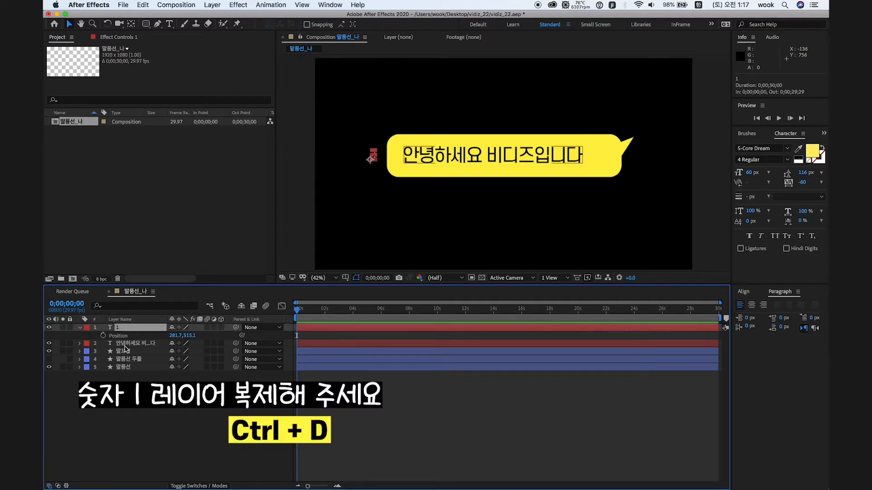
{"action": "key", "text": "super+d"}
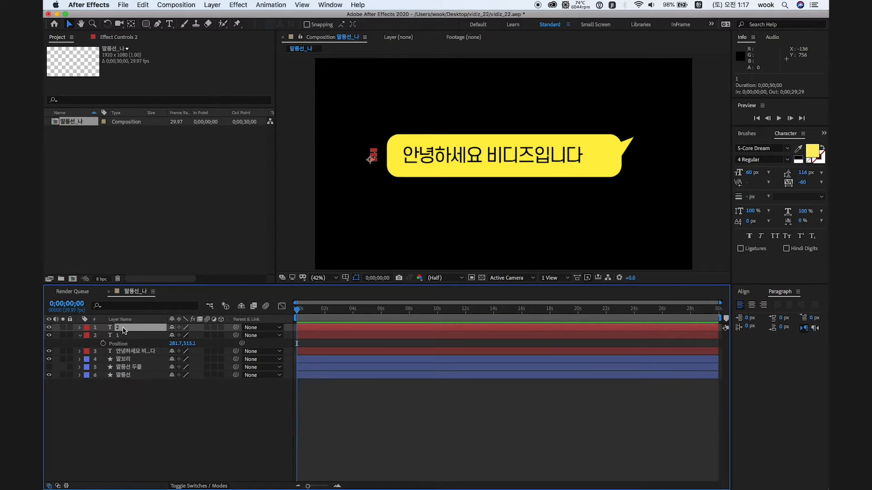
{"action": "left_click", "coordinate": [117, 399]}
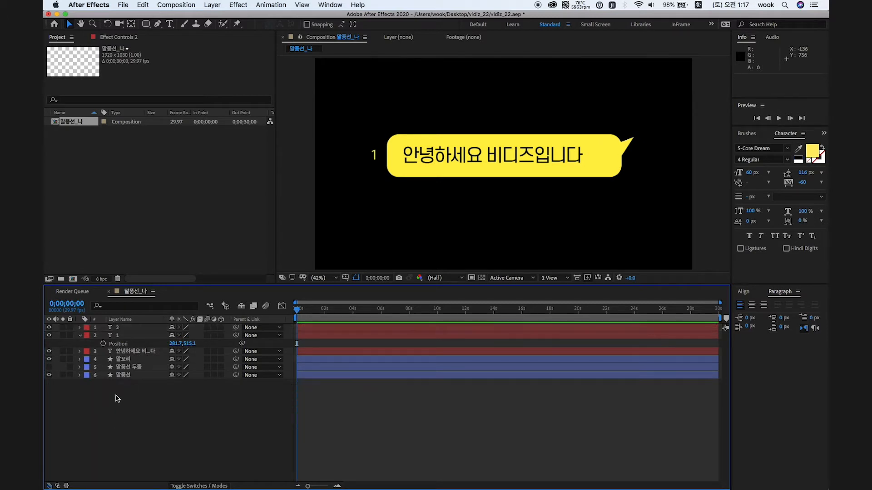
{"action": "double_click", "coordinate": [119, 329]}
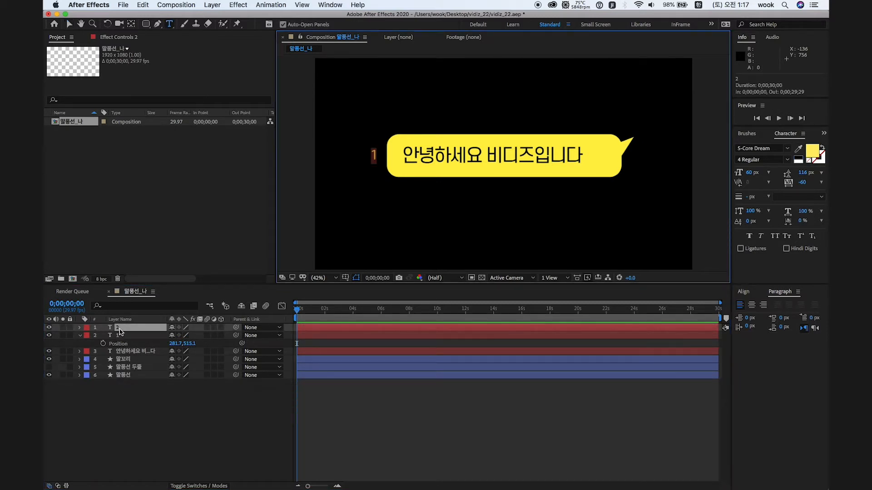
{"action": "type", "text": "오후 11:30"}
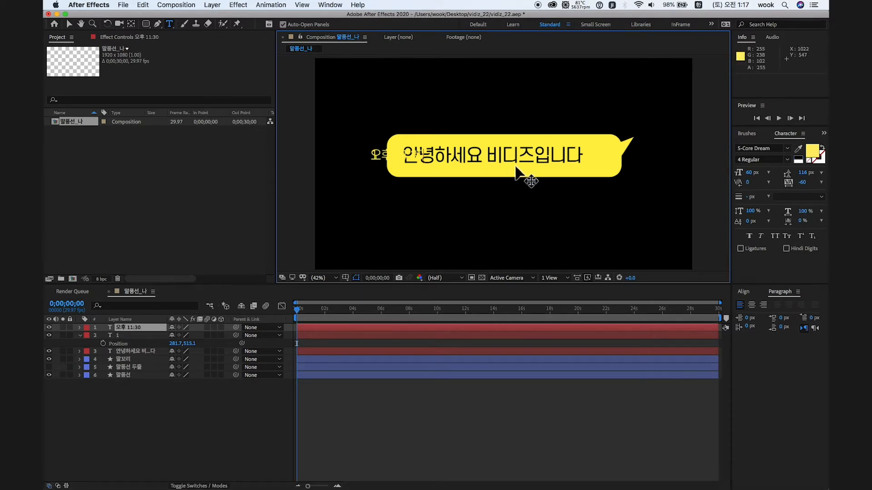
{"action": "left_click_drag", "start_coordinate": [539, 204], "coordinate": [492, 213]}
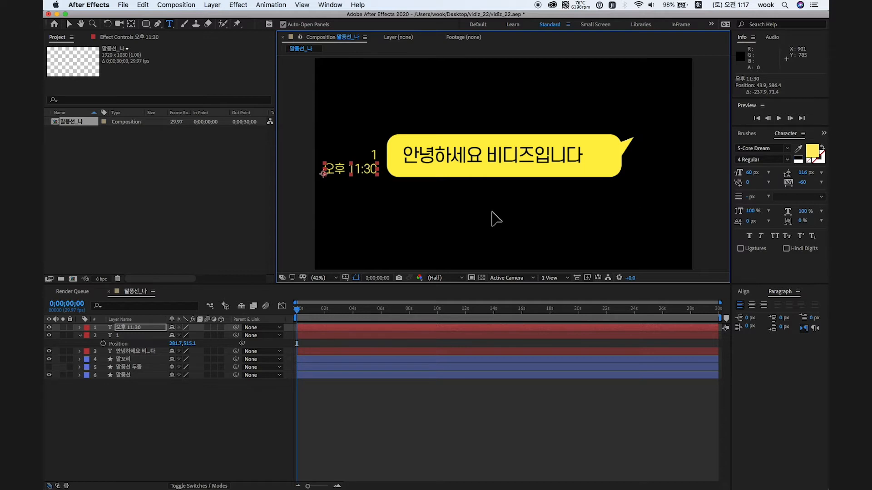
- Change the 오후 11:30 text colour to dark grey 202020 and turn the transparency grid back on
{"action": "double_click", "coordinate": [352, 166]}
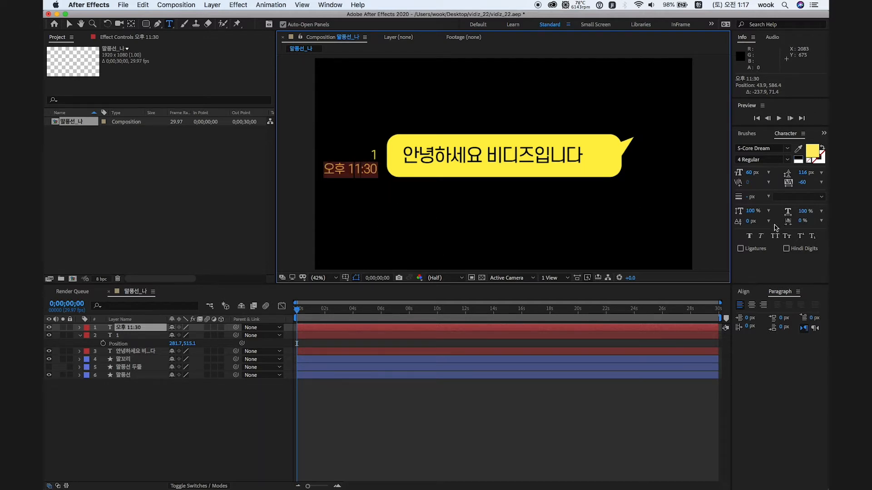
{"action": "left_click", "coordinate": [813, 150]}
{"action": "left_click_drag", "start_coordinate": [200, 230], "coordinate": [80, 325]}
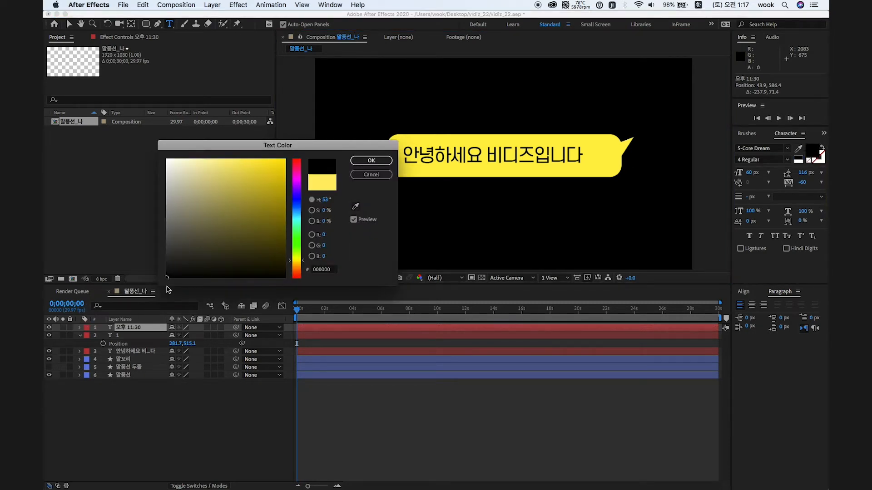
{"action": "left_click_drag", "start_coordinate": [177, 267], "coordinate": [160, 263]}
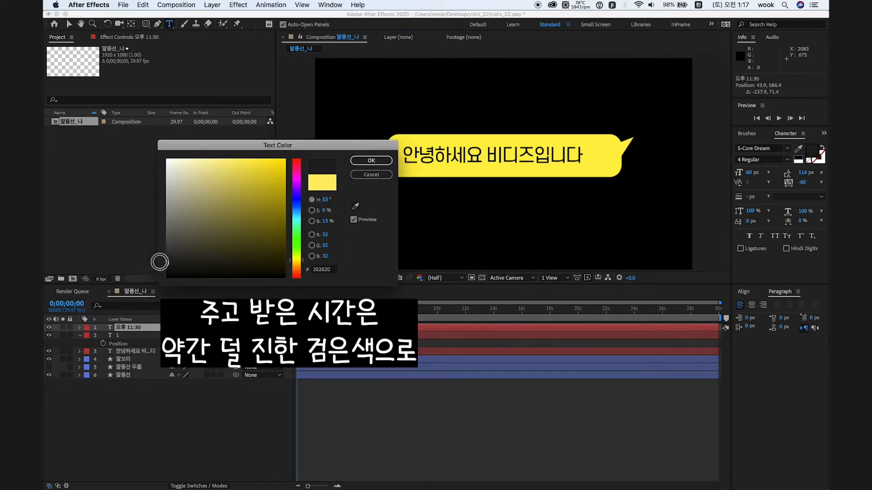
{"action": "left_click", "coordinate": [372, 160]}
{"action": "left_click", "coordinate": [218, 417]}
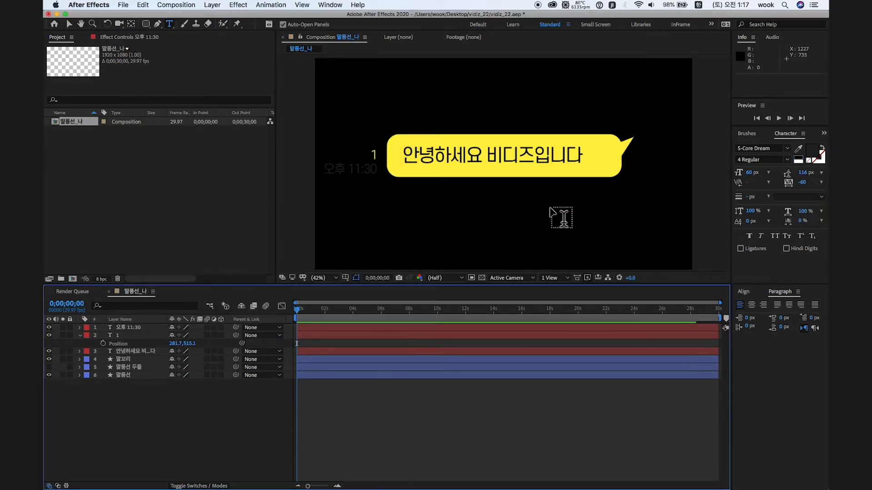
{"action": "left_click", "coordinate": [480, 281]}
{"action": "left_click", "coordinate": [481, 278]}
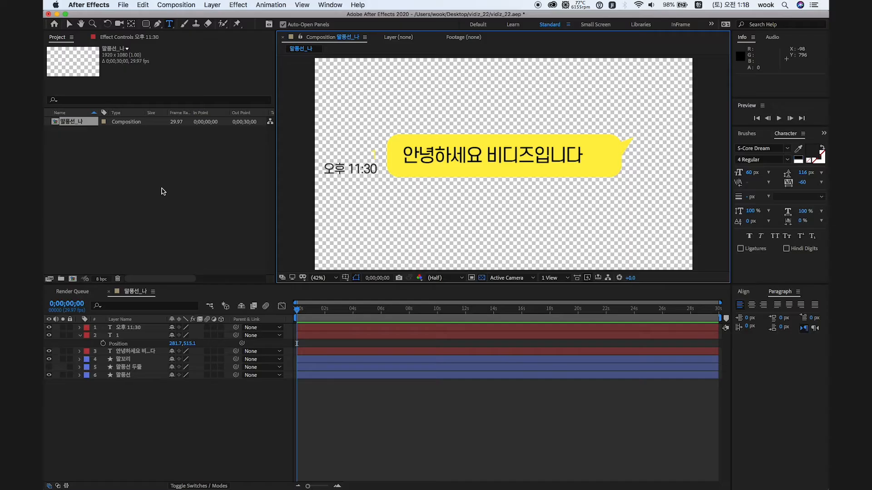
- Duplicate the 말풍선_나 composition in the project and rename the copy 말풍선_너
{"action": "left_click", "coordinate": [164, 194]}
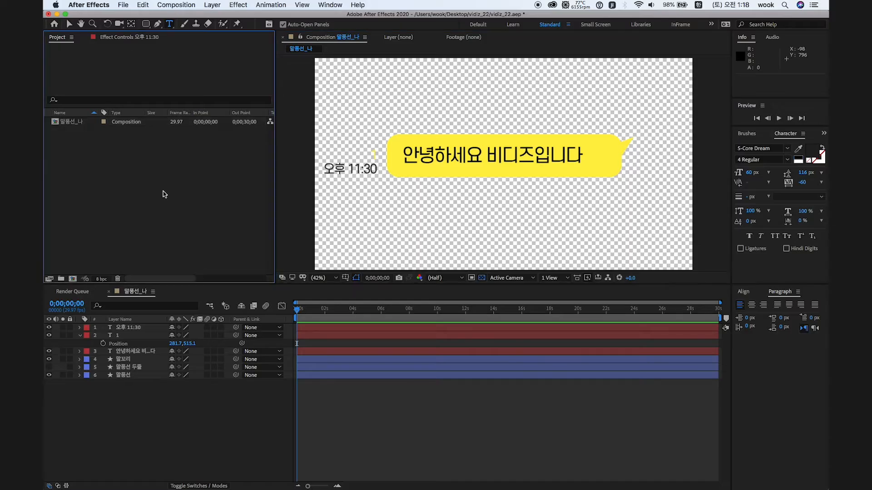
{"action": "left_click", "coordinate": [67, 124]}
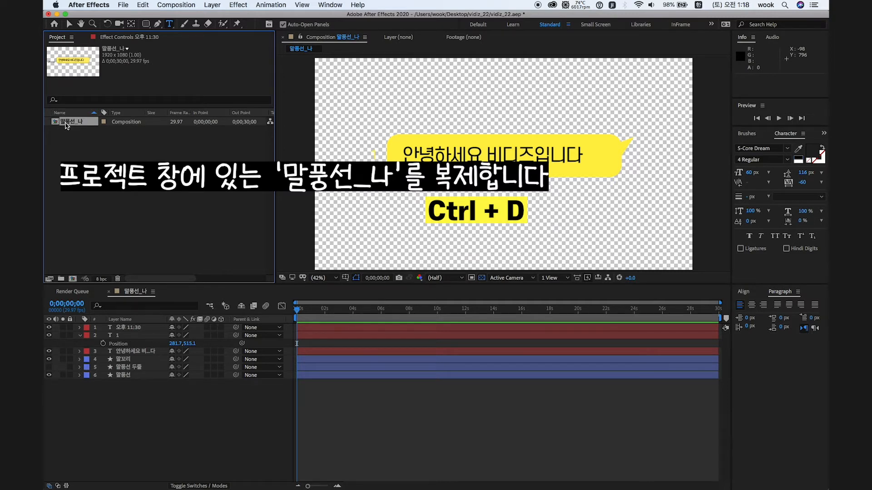
{"action": "key", "text": "cmd+d"}
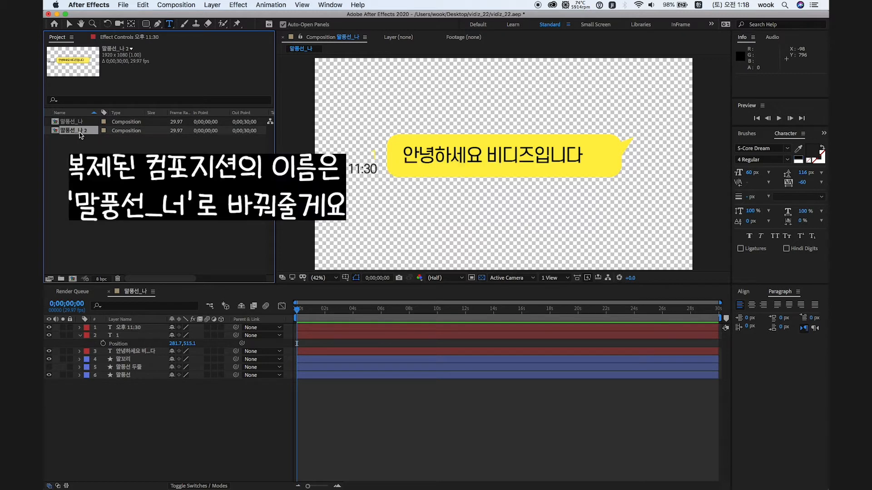
{"action": "key", "text": "Return"}
{"action": "key", "text": "Right"}
{"action": "key", "text": "BackSpace"}
{"action": "type", "text": "ㄴㅓ"}
{"action": "key", "text": "Return"}
{"action": "left_click", "coordinate": [75, 168]}
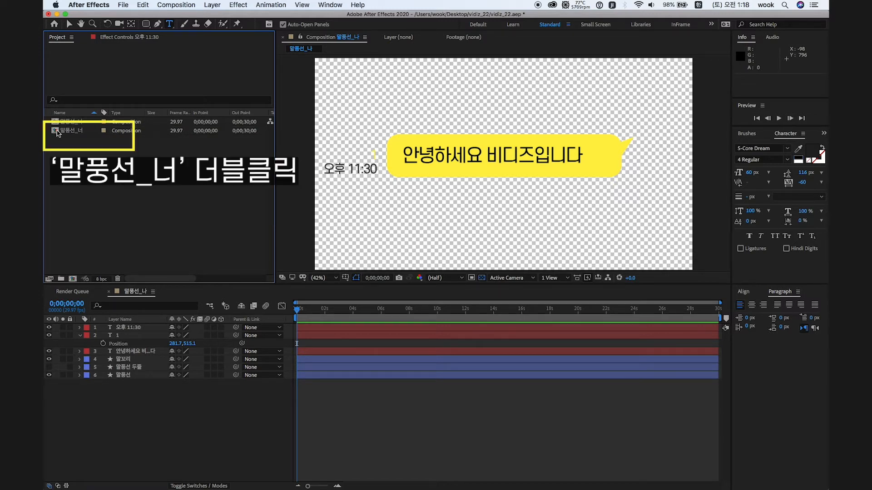
- Open the 말풍선_너 composition and set the fill colour of its 말풍선 layer to white FFFFFF
{"action": "double_click", "coordinate": [58, 131]}
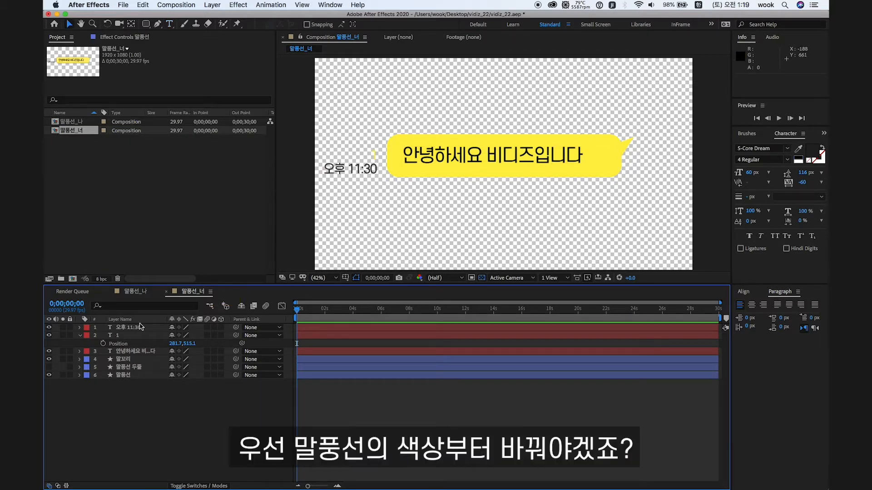
{"action": "left_click", "coordinate": [125, 378]}
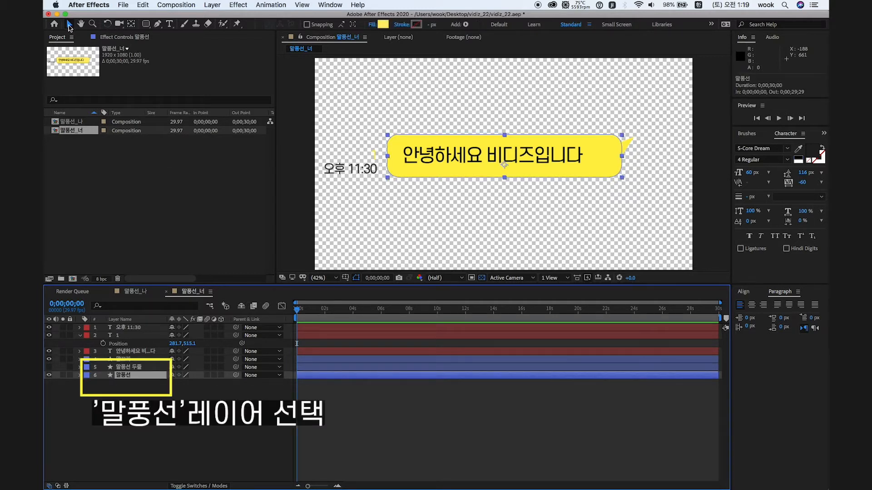
{"action": "left_click", "coordinate": [148, 25]}
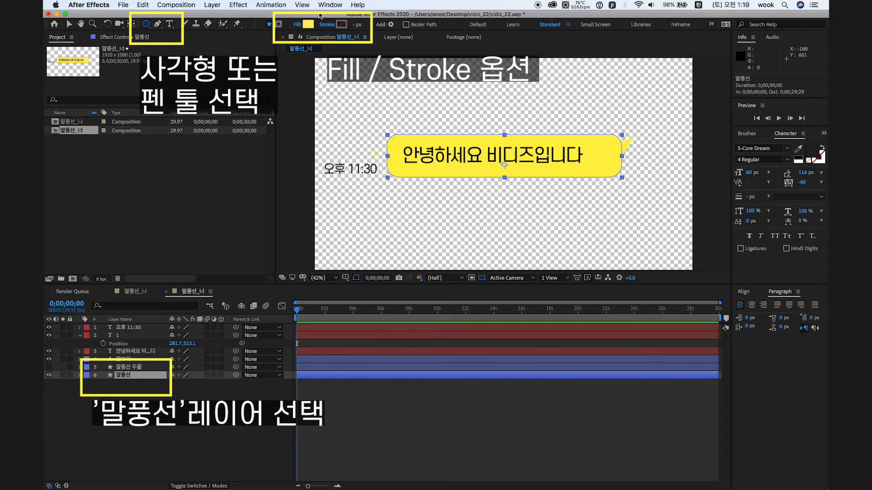
{"action": "left_click", "coordinate": [309, 25]}
{"action": "left_click_drag", "start_coordinate": [229, 182], "coordinate": [155, 147]}
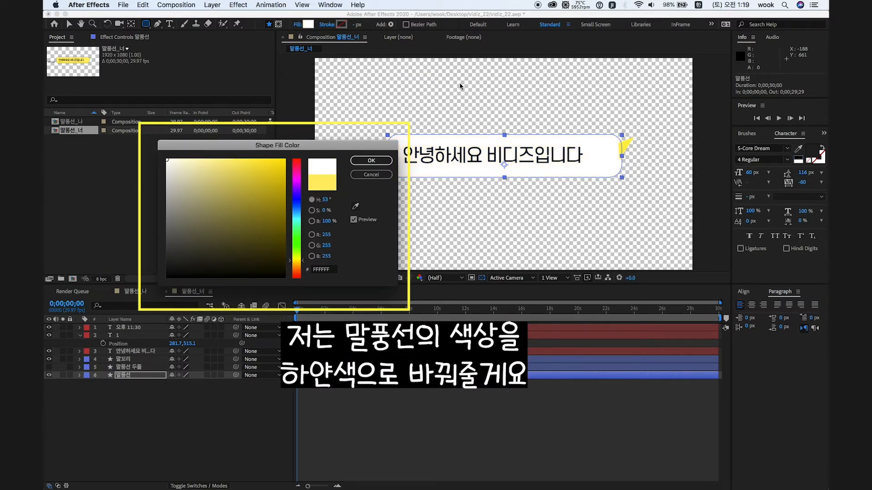
{"action": "left_click", "coordinate": [371, 160]}
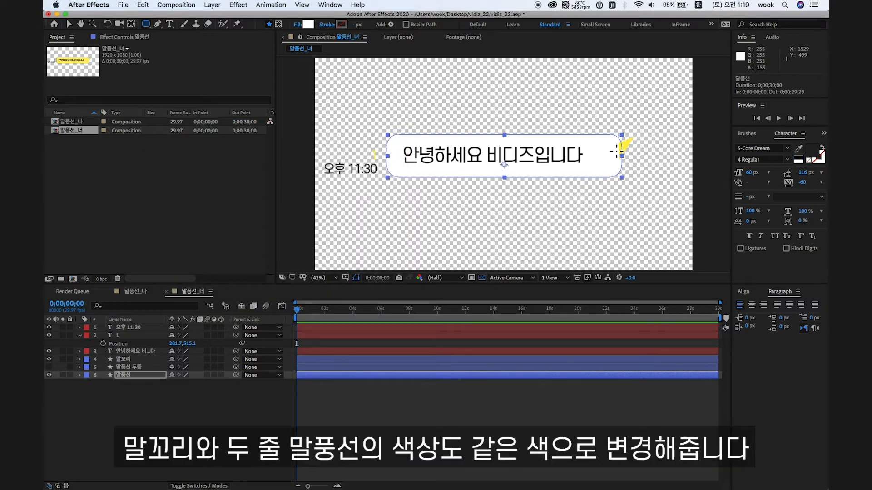
- Set the fill colour of the 말꼬리 tail layer to white to match the bubble
{"action": "left_click", "coordinate": [122, 359]}
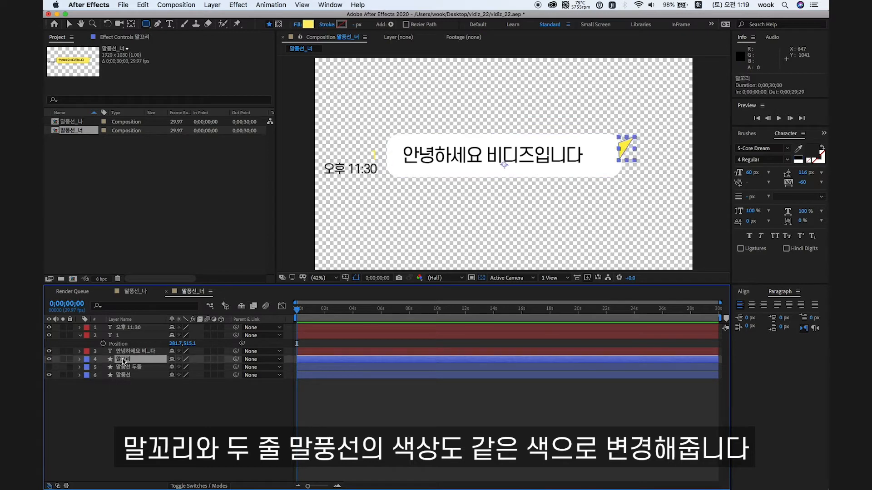
{"action": "left_click", "coordinate": [309, 24]}
{"action": "left_click_drag", "start_coordinate": [220, 195], "coordinate": [142, 141]}
{"action": "left_click", "coordinate": [371, 161]}
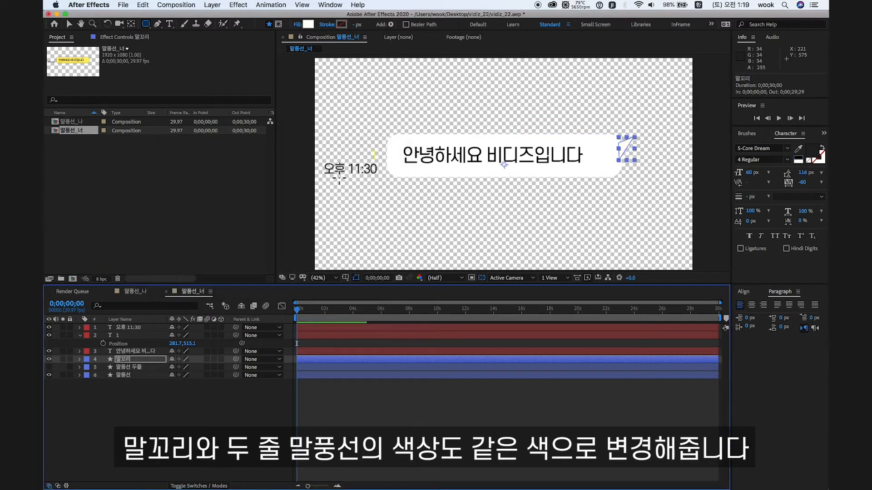
{"action": "left_click", "coordinate": [184, 415]}
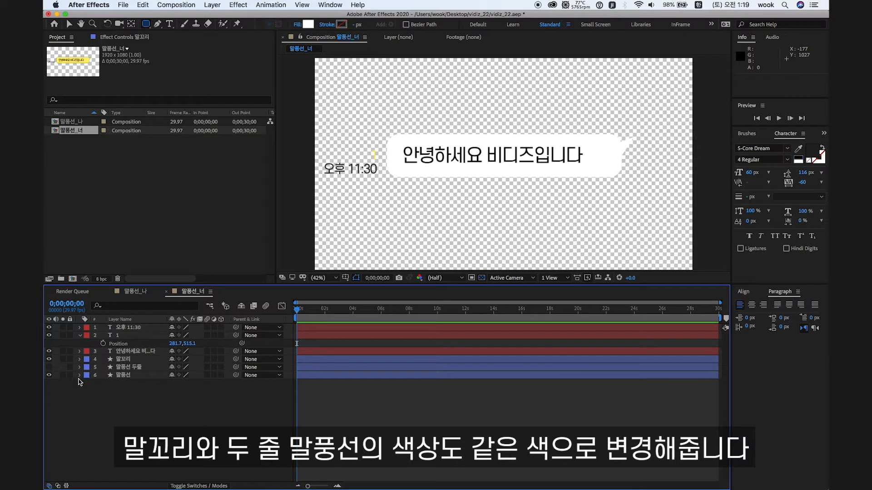
- Show the 말풍선 두줄 layer, set its fill colour to white FFFFFF, and hide the layer again
{"action": "left_click", "coordinate": [49, 367]}
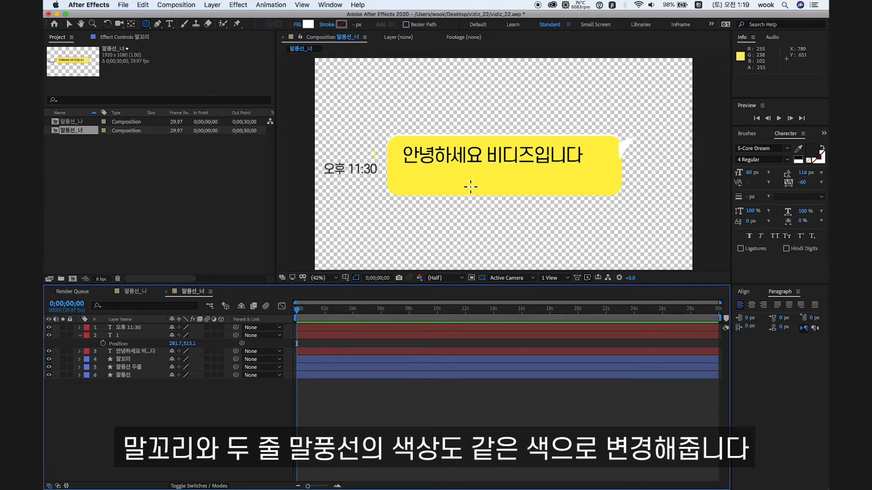
{"action": "left_click", "coordinate": [133, 367]}
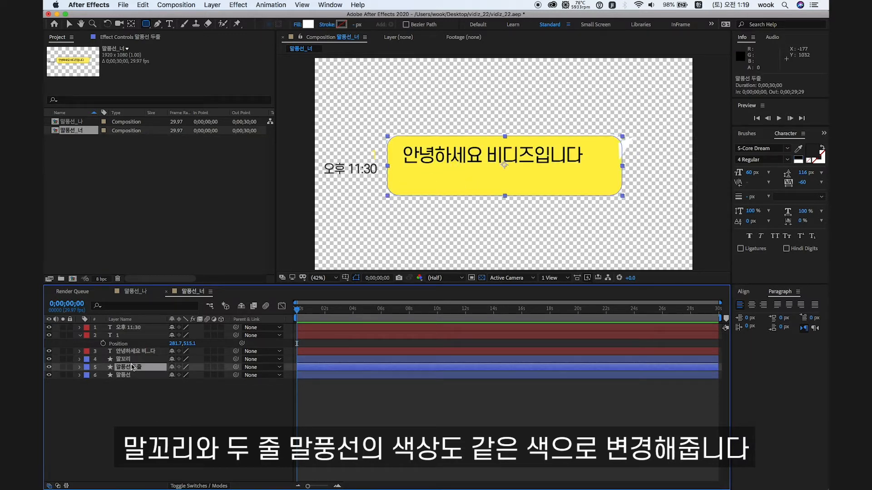
{"action": "left_click", "coordinate": [308, 24]}
{"action": "left_click", "coordinate": [162, 151]}
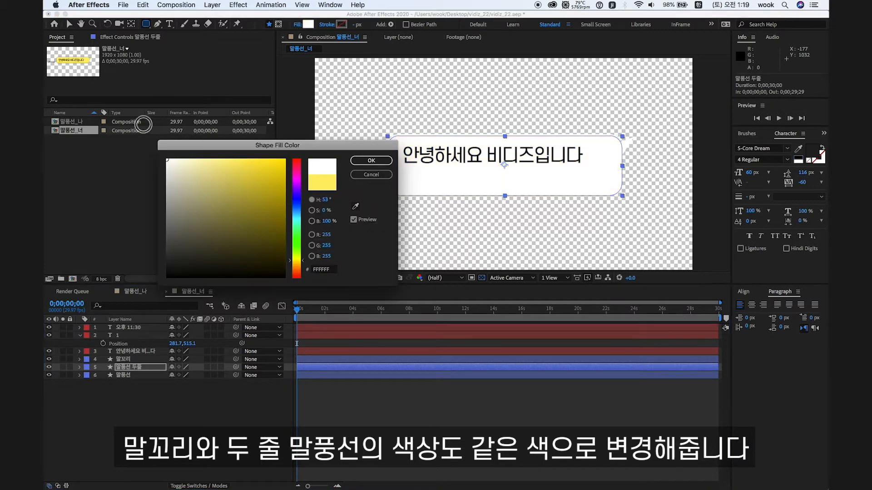
{"action": "left_click", "coordinate": [370, 161]}
{"action": "left_click", "coordinate": [96, 387]}
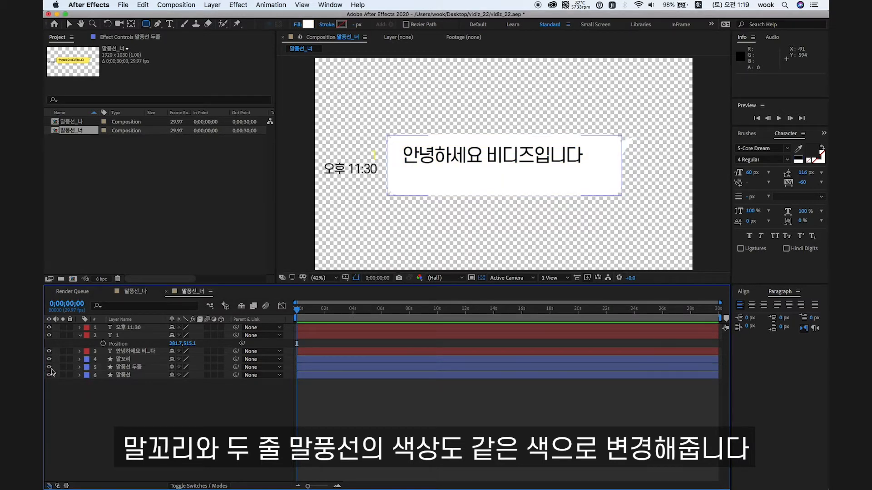
{"action": "left_click", "coordinate": [48, 366]}
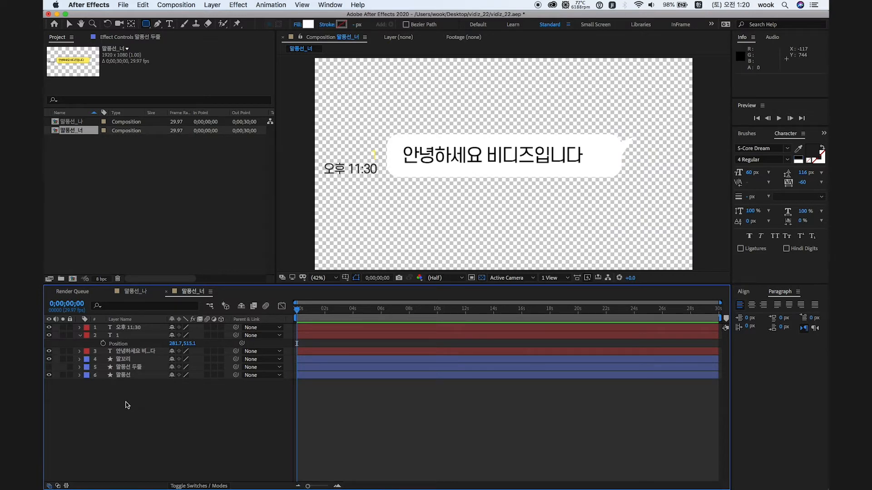
- Turn the 말꼬리 layer into a 3D layer
{"action": "left_click", "coordinate": [127, 358]}
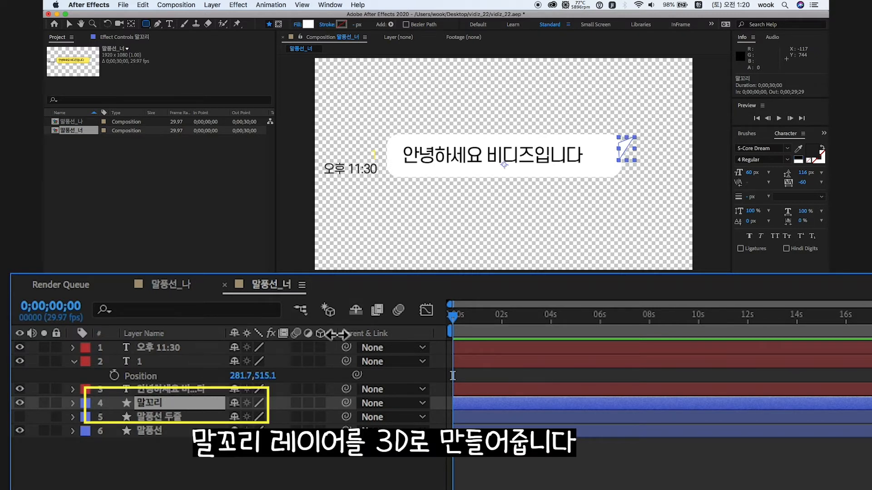
{"action": "left_click", "coordinate": [320, 403]}
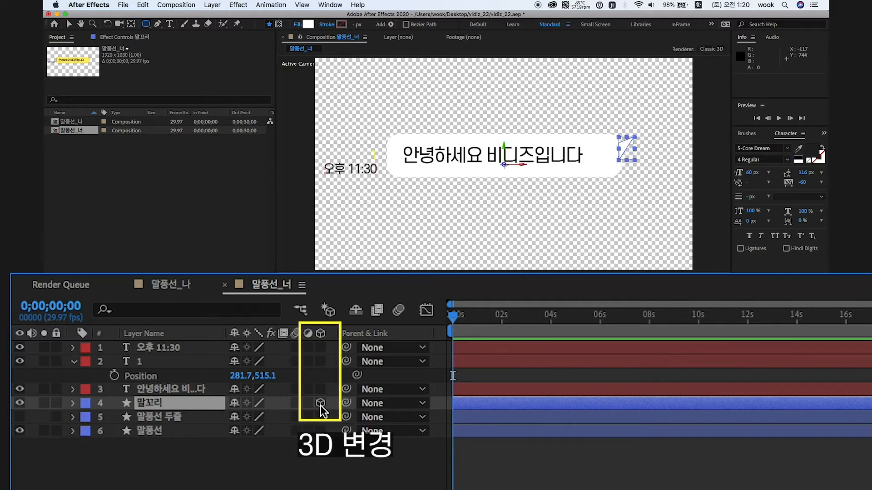
{"action": "left_click", "coordinate": [240, 471]}
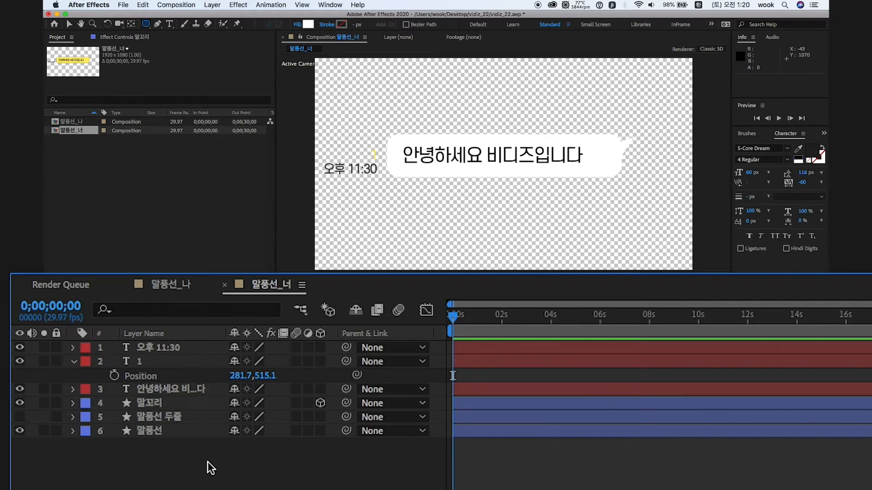
- Set the 말꼬리 layer's Y orientation to 180° to flip the tail to the other end of the bubble
{"action": "left_click", "coordinate": [154, 404]}
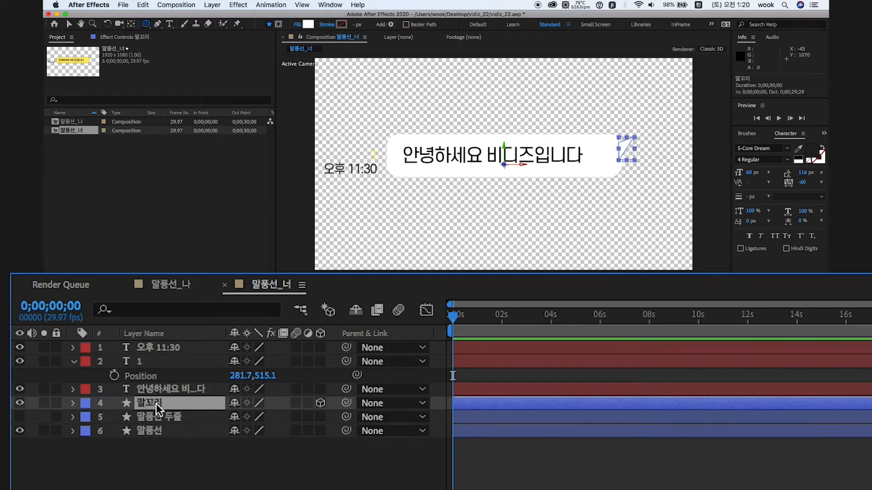
{"action": "key", "text": "r"}
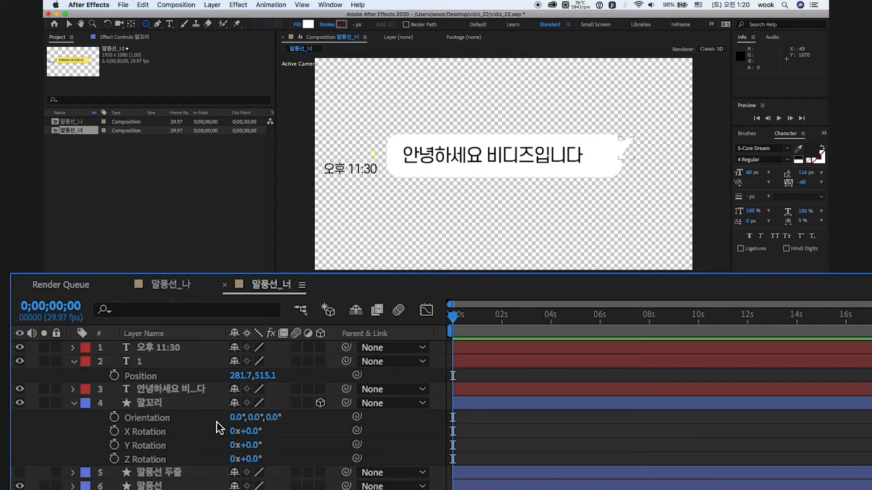
{"action": "left_click", "coordinate": [256, 417]}
{"action": "type", "text": "180"}
{"action": "key", "text": "Return"}
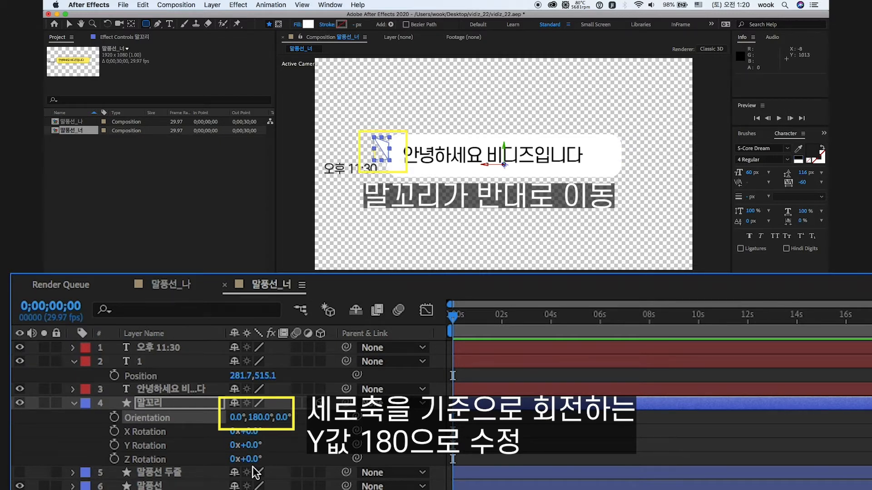
{"action": "key", "text": "super+shift+a"}
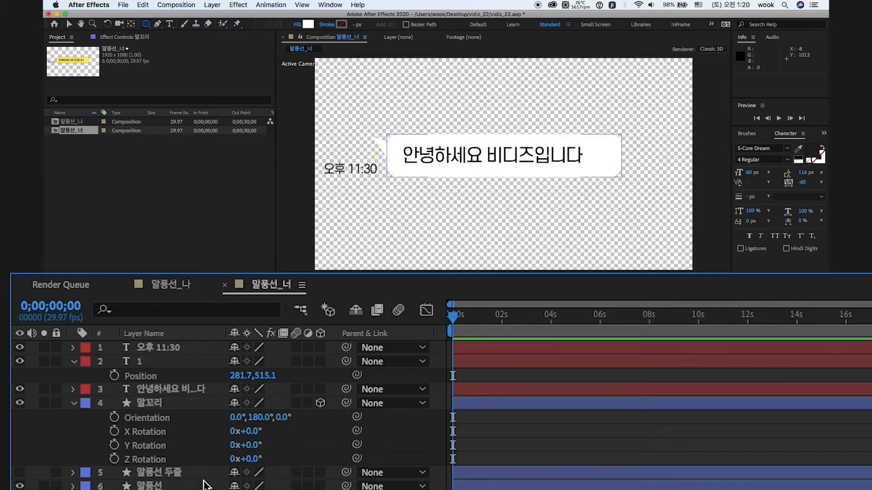
- Nudge the 말꼬리 tail slightly upward with the Selection tool, to a position of about 960.0, 537.6
{"action": "left_click", "coordinate": [151, 404]}
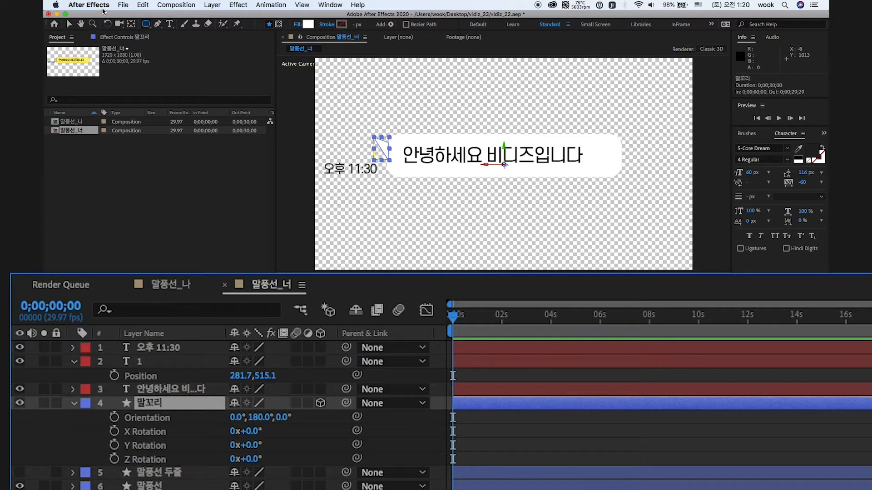
{"action": "left_click", "coordinate": [69, 24]}
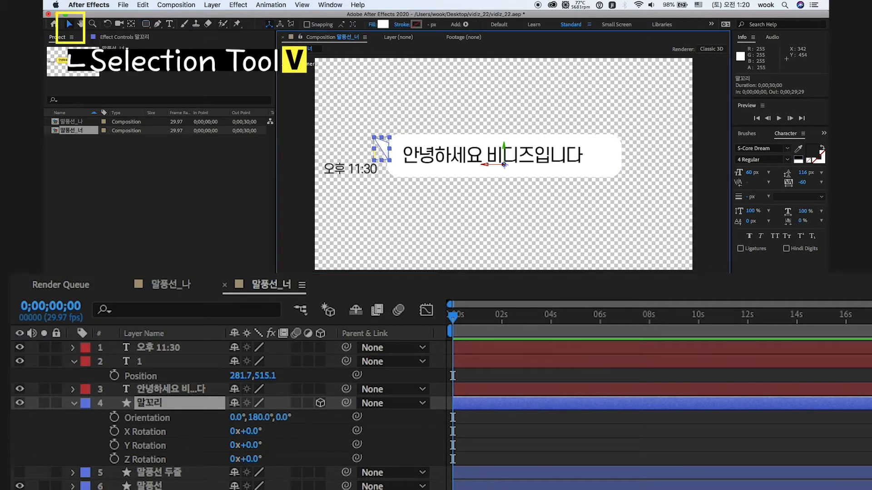
{"action": "left_click_drag", "start_coordinate": [383, 149], "coordinate": [383, 148]}
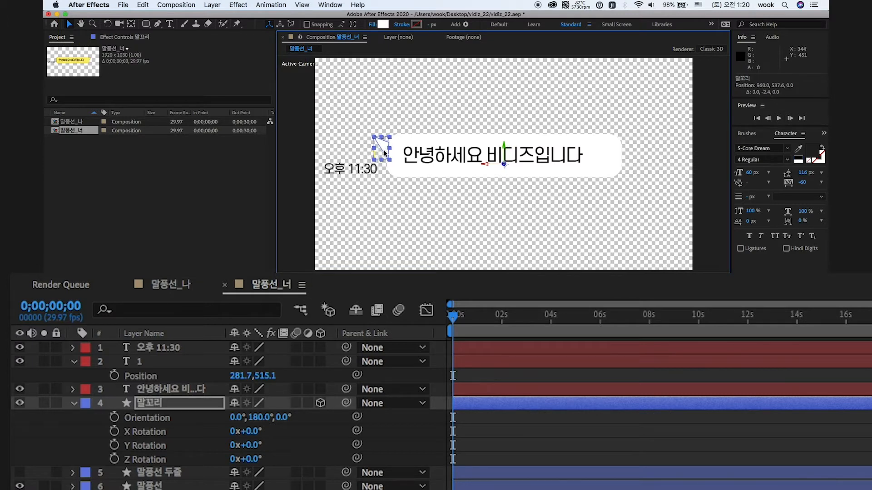
{"action": "left_click", "coordinate": [374, 486]}
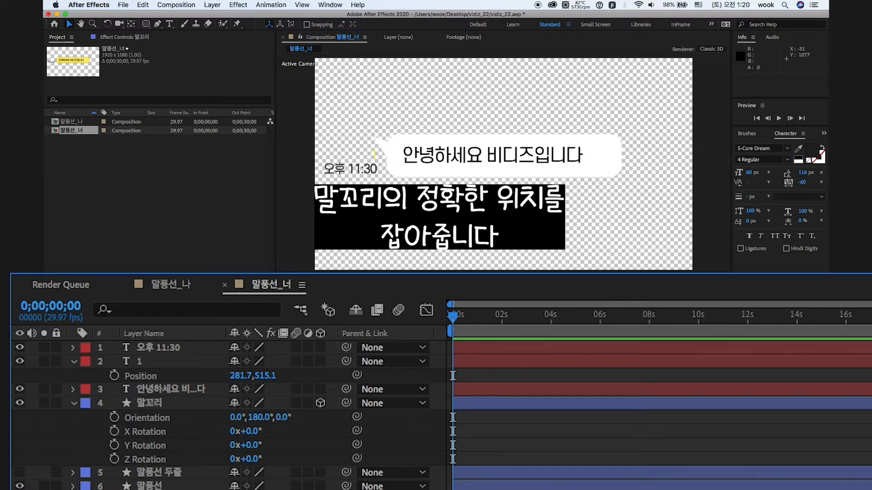
{"action": "left_click", "coordinate": [378, 141]}
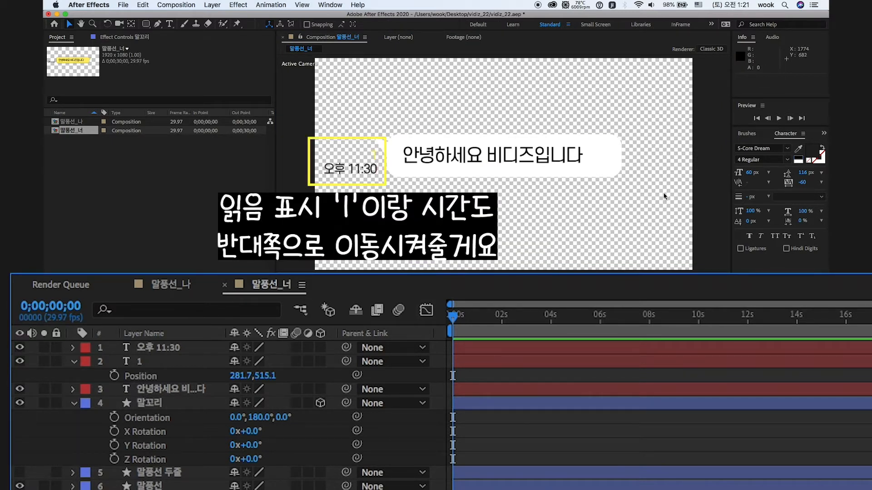
- Move the 오후 11:30 and 1 layers together to the bubble's other side, placing the time at about 1592.5, 586.4
{"action": "left_click", "coordinate": [167, 350]}
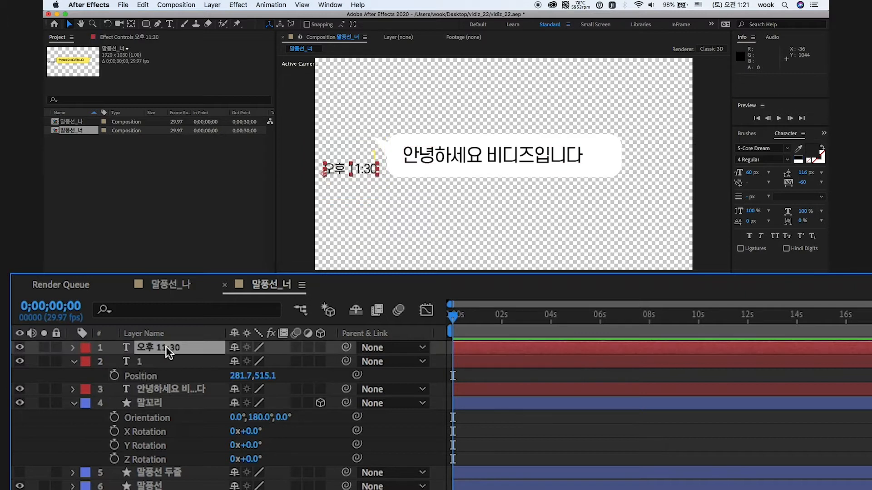
{"action": "left_click", "coordinate": [144, 362], "text": "shift"}
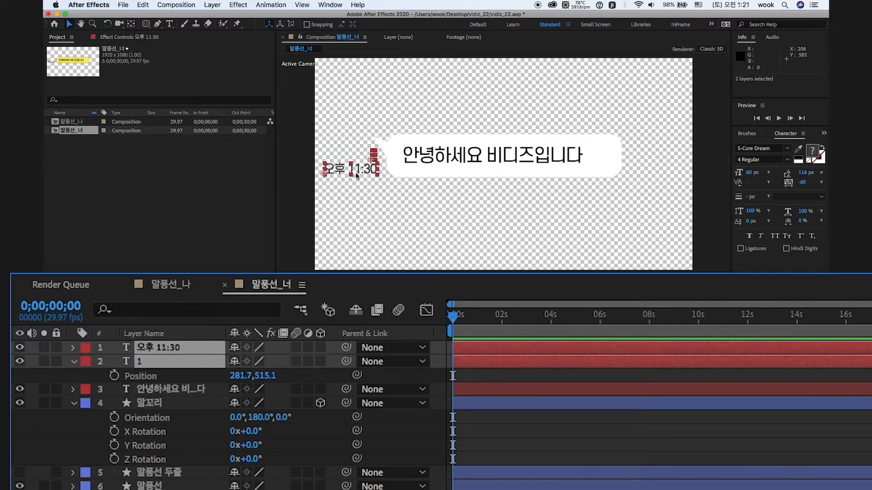
{"action": "left_click_drag", "start_coordinate": [357, 176], "coordinate": [663, 178]}
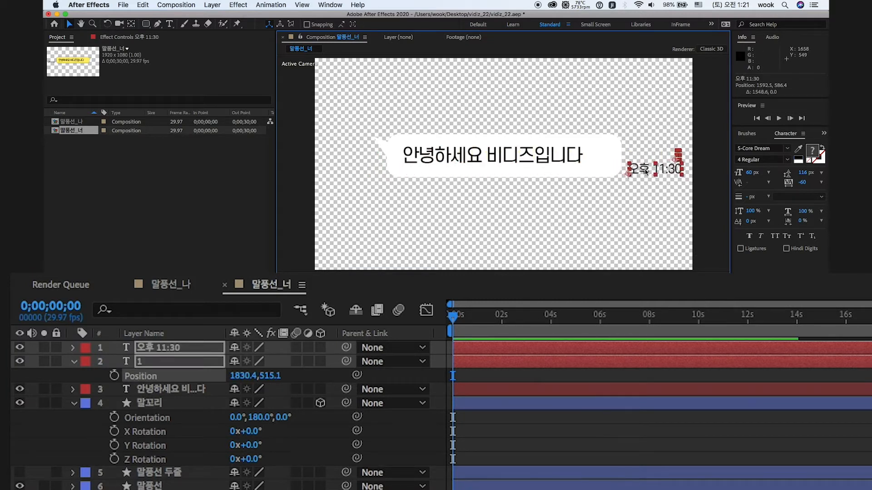
{"action": "left_click", "coordinate": [336, 489]}
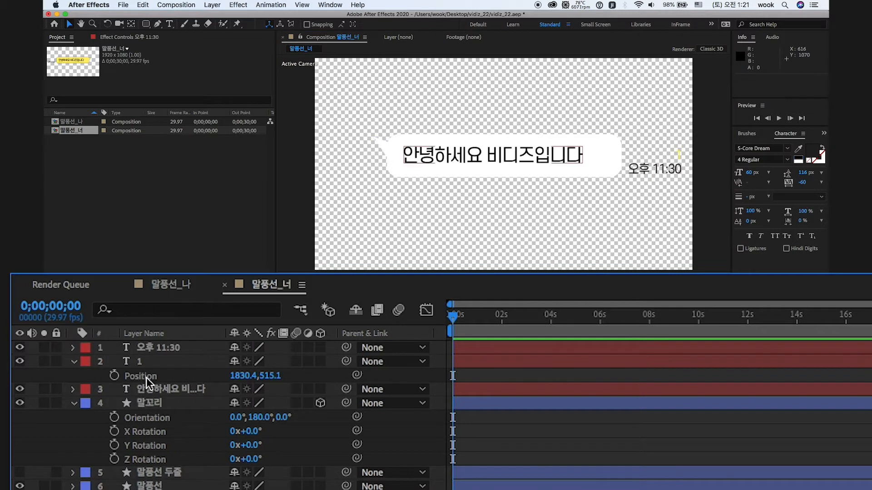
- Shift the 1 read mark horizontally next to the bubble, to a position of about 1597.4, 515.1
{"action": "left_click", "coordinate": [157, 362]}
{"action": "left_click_drag", "start_coordinate": [245, 377], "coordinate": [85, 405]}
{"action": "key", "text": "F2"}
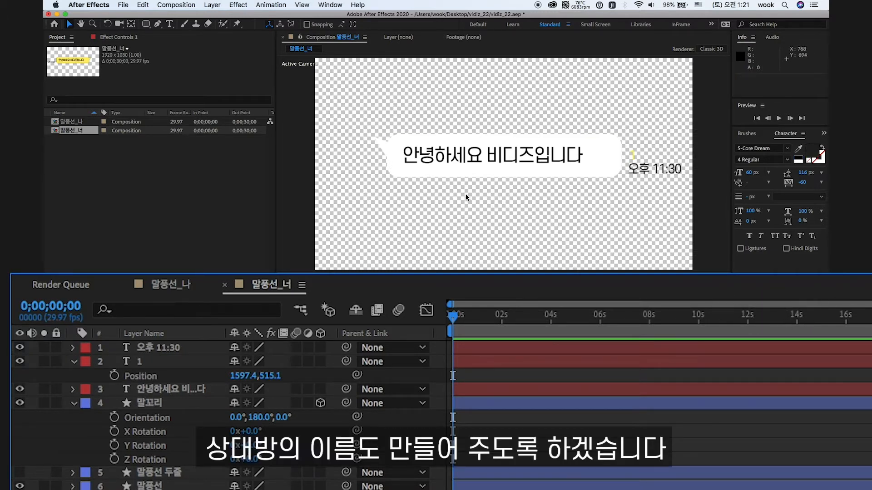
- Duplicate the 오후 11:30 layer, change the copy's text to 구독자, and place it above the tail at about 286.5, 358.1
{"action": "left_click", "coordinate": [170, 350]}
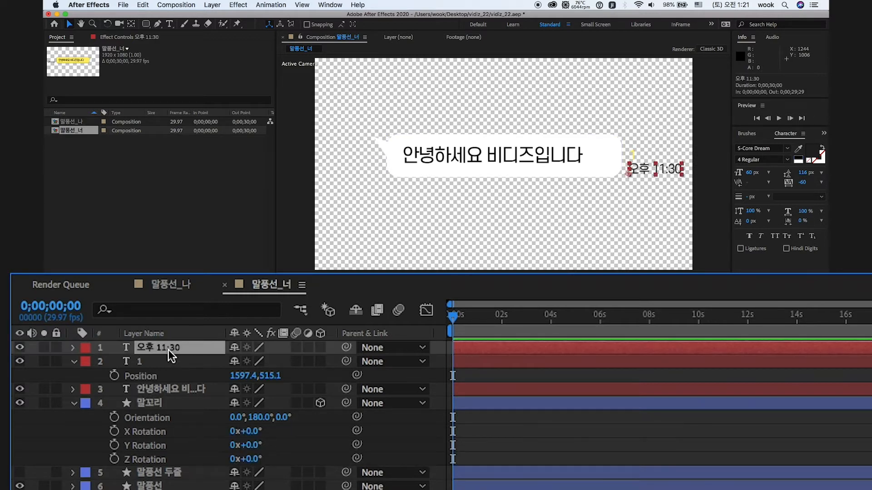
{"action": "key", "text": "ctrl+d"}
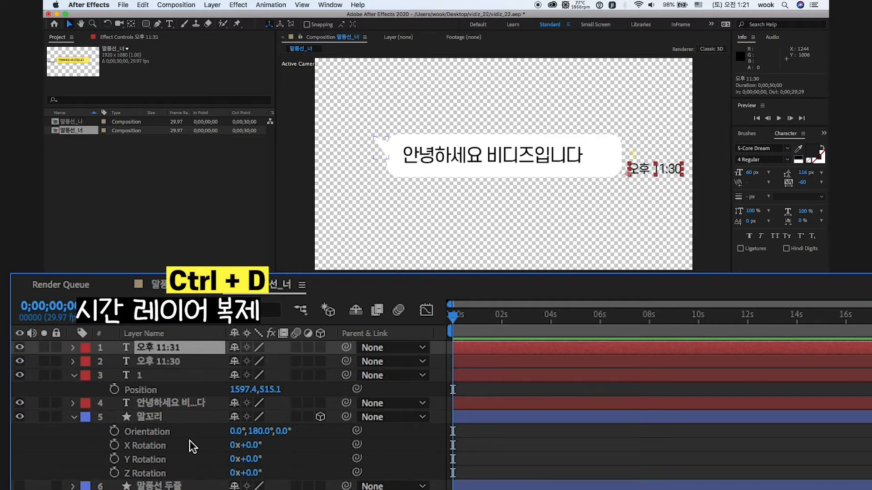
{"action": "double_click", "coordinate": [161, 348]}
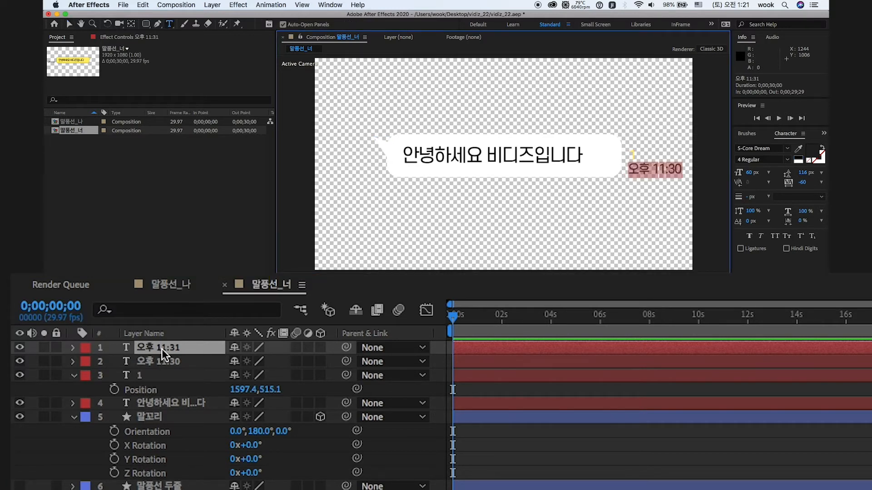
{"action": "type", "text": "구독자"}
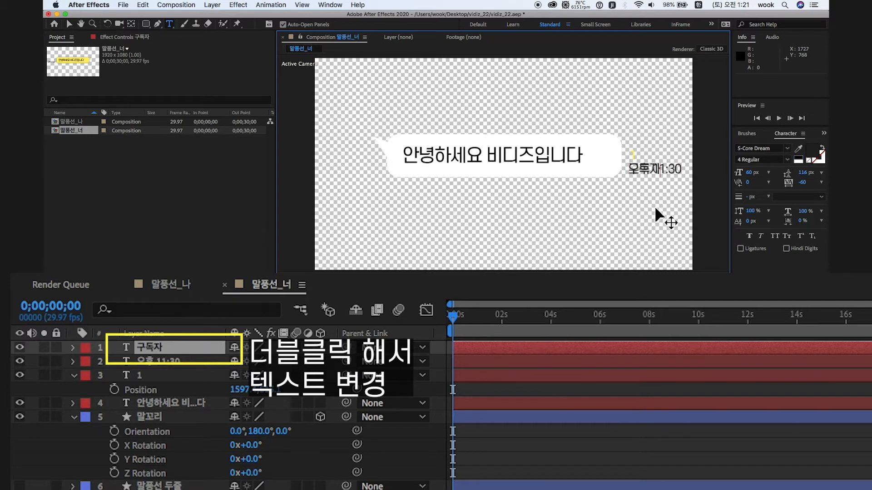
{"action": "left_click_drag", "start_coordinate": [662, 247], "coordinate": [406, 205]}
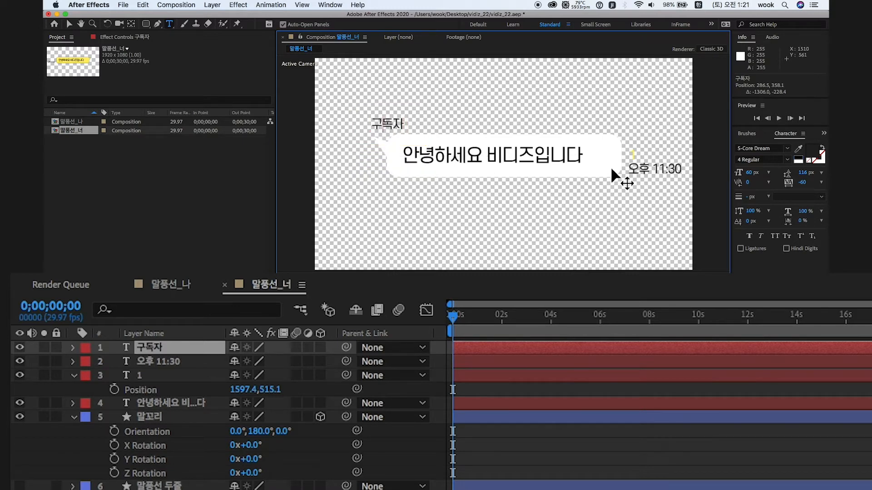
- Enlarge the whole 구독자 text to a font size of 80 px
{"action": "key", "text": "super+a"}
{"action": "left_click", "coordinate": [752, 173]}
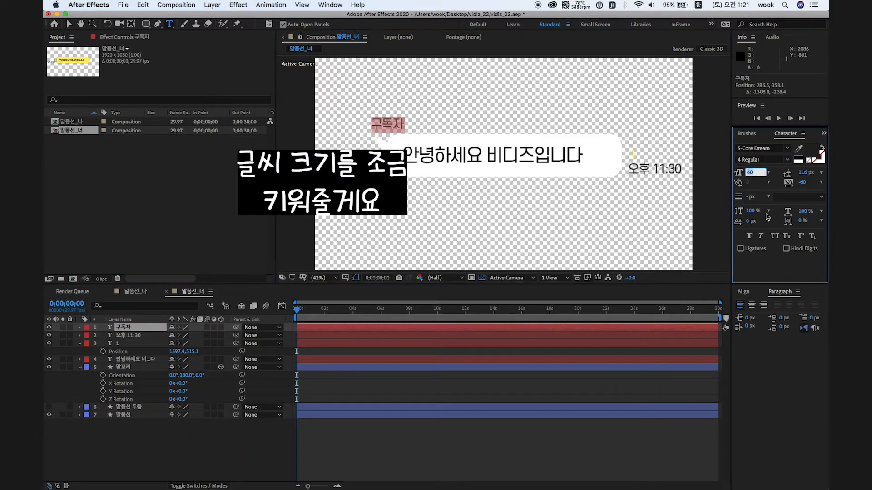
{"action": "type", "text": "75"}
{"action": "key", "text": "Return"}
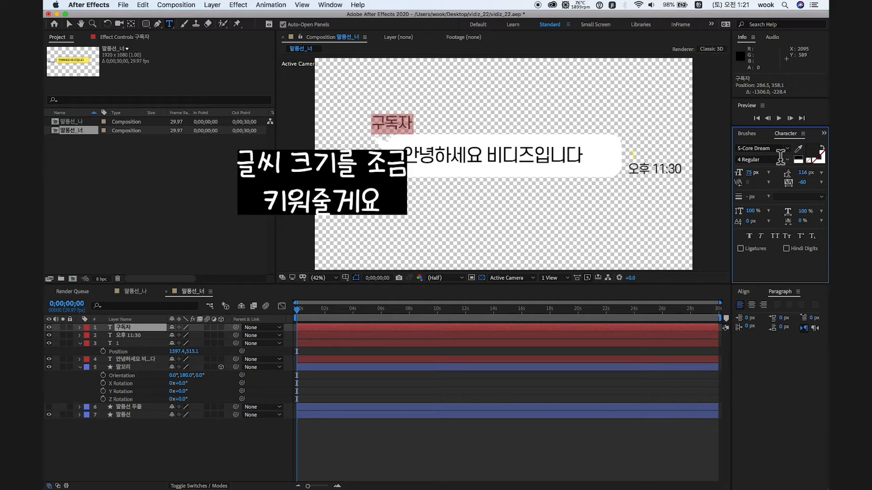
{"action": "left_click", "coordinate": [750, 173]}
{"action": "type", "text": "80"}
{"action": "key", "text": "Return"}
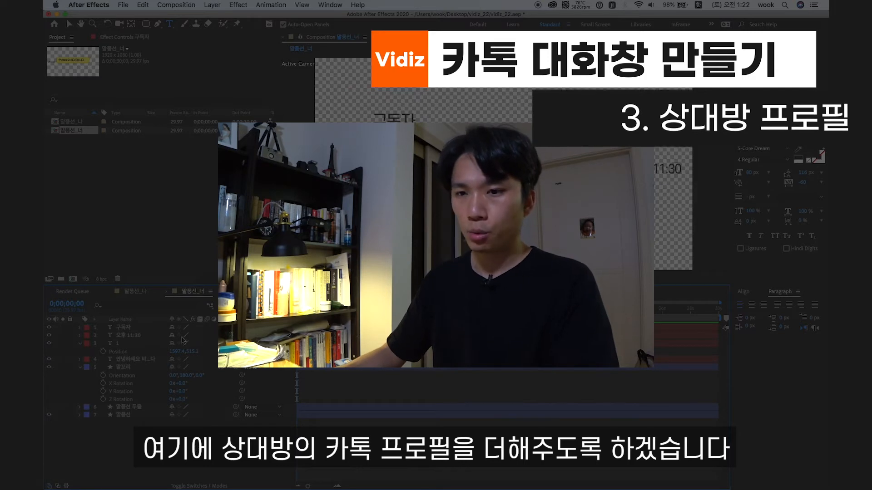
- Create a new composition named 프로필 with a width and height of 500 px and a 30-second duration
{"action": "left_click", "coordinate": [130, 209]}
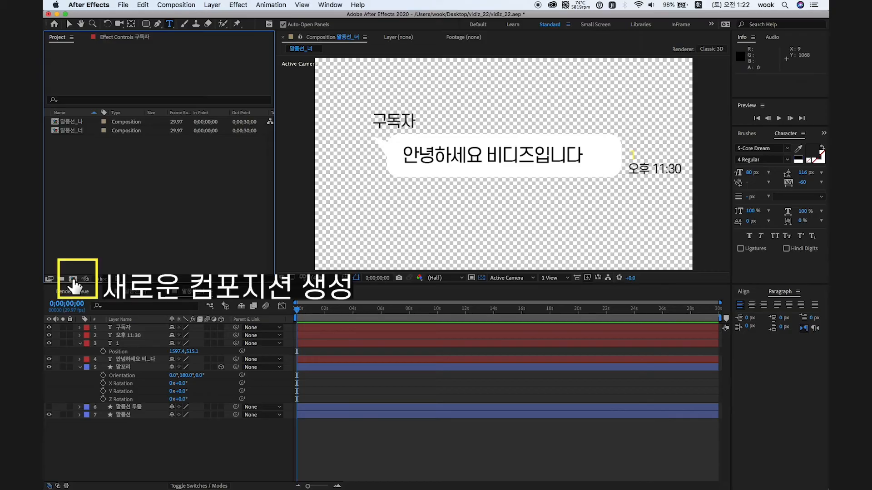
{"action": "left_click", "coordinate": [73, 279]}
{"action": "type", "text": "ㅍ"}
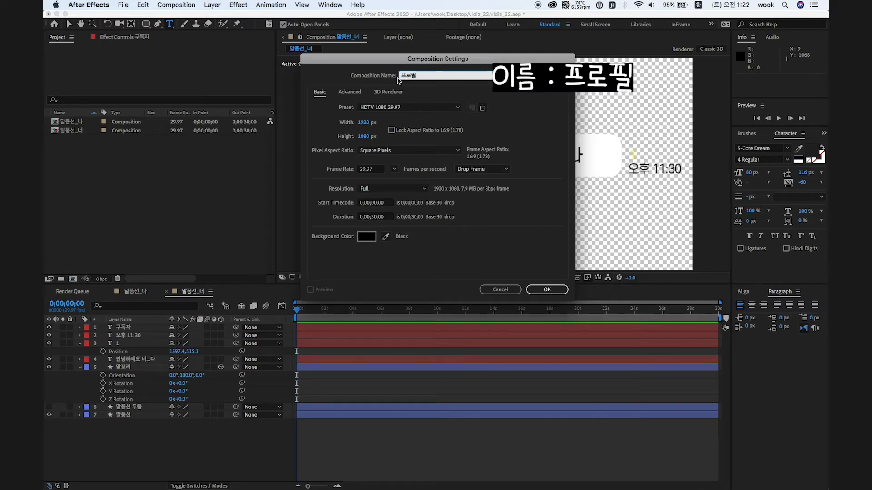
{"action": "left_click", "coordinate": [364, 122]}
{"action": "type", "text": "500"}
{"action": "left_click", "coordinate": [362, 138]}
{"action": "type", "text": "500"}
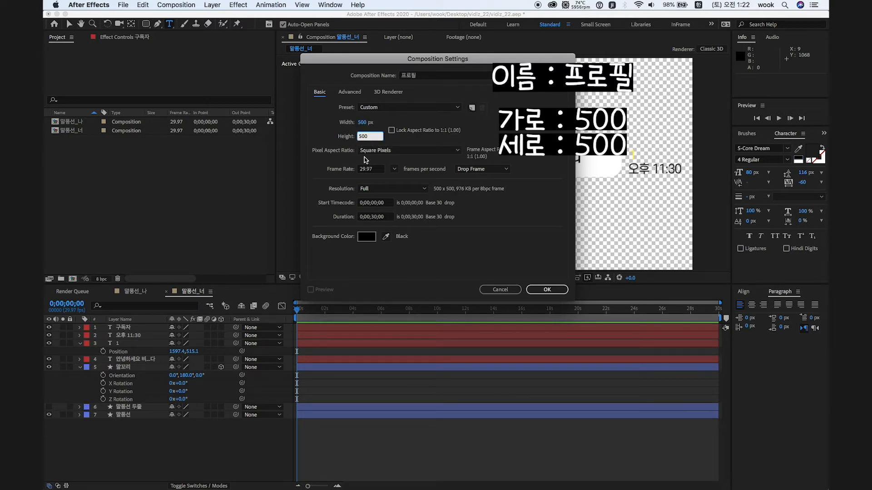
{"action": "left_click", "coordinate": [422, 233]}
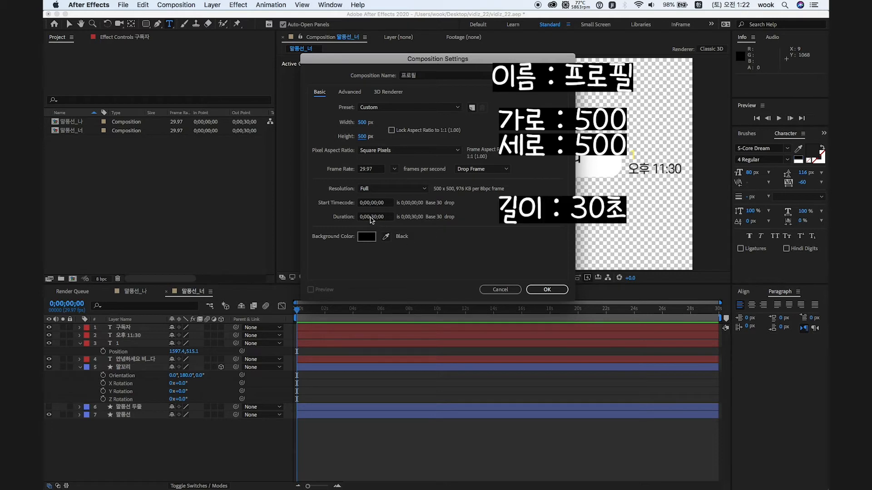
{"action": "left_click", "coordinate": [545, 290]}
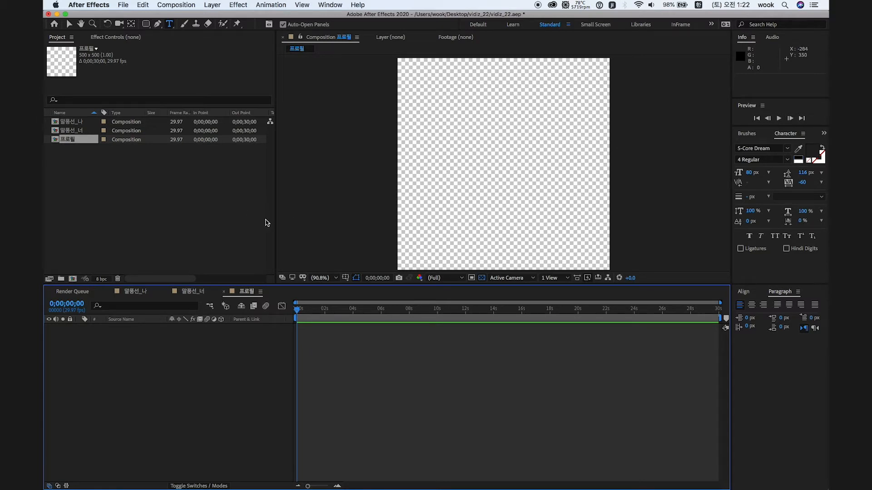
- Import the images 프로필.JPG and 프로필2.JPG from the vidiz_22 folder
{"action": "double_click", "coordinate": [128, 193]}
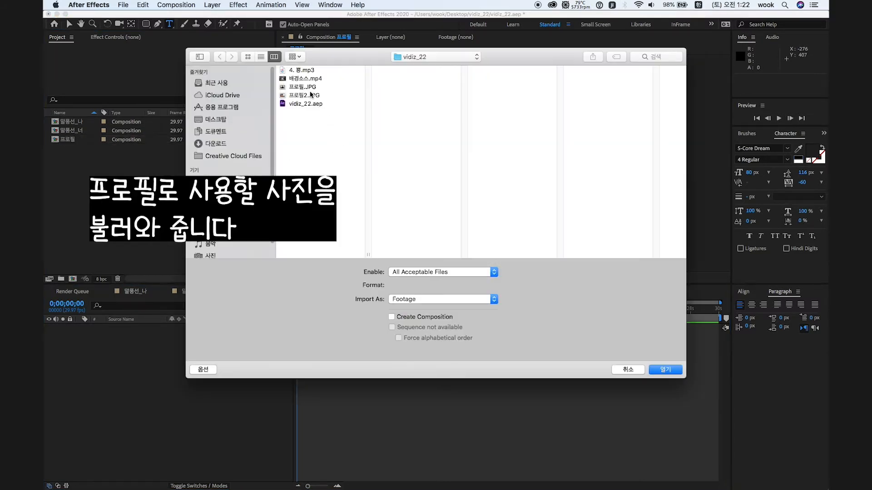
{"action": "left_click", "coordinate": [311, 87]}
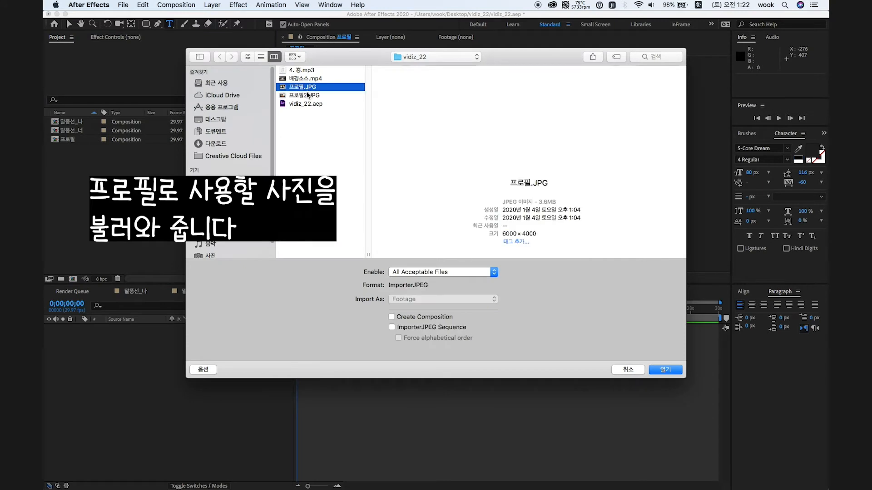
{"action": "left_click", "coordinate": [310, 95], "text": "shift"}
{"action": "left_click", "coordinate": [664, 370]}
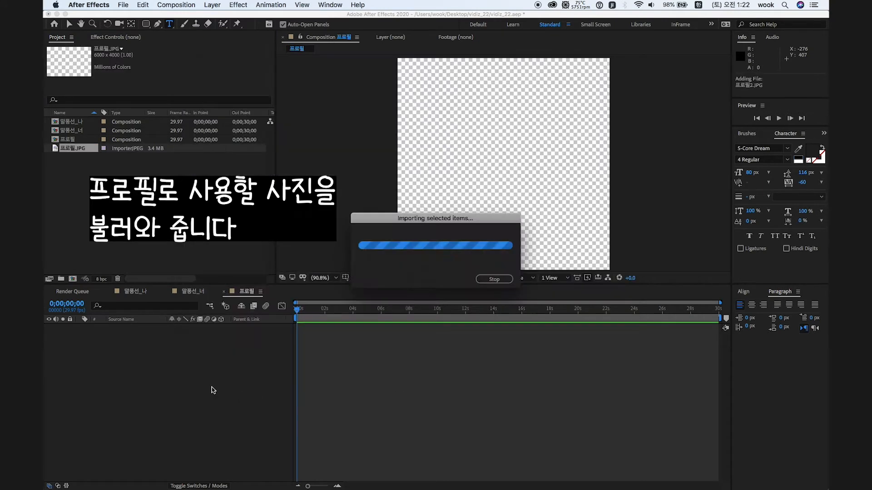
- Add 프로필2.JPG to the 프로필 composition and scale it down to about 13.5% so it fills the square
{"action": "left_click_drag", "start_coordinate": [74, 157], "coordinate": [109, 384]}
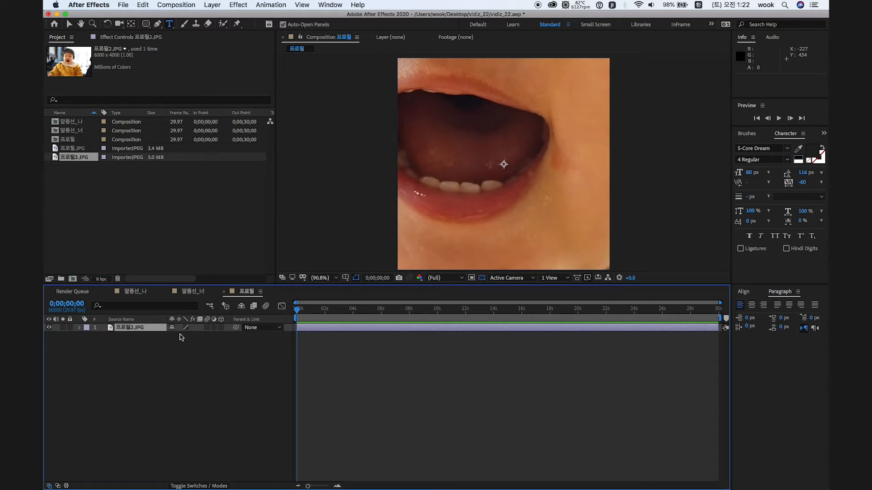
{"action": "left_click", "coordinate": [168, 389]}
{"action": "left_click", "coordinate": [129, 328]}
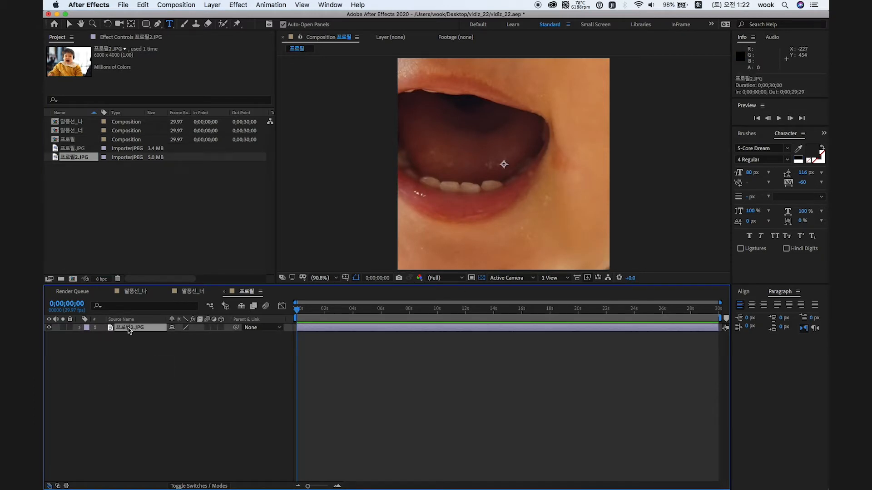
{"action": "key", "text": "s"}
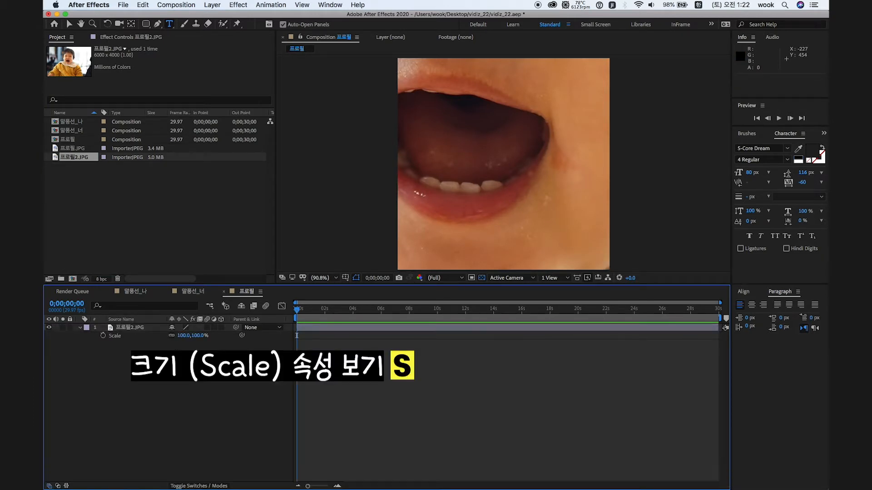
{"action": "left_click_drag", "start_coordinate": [183, 341], "coordinate": [146, 346]}
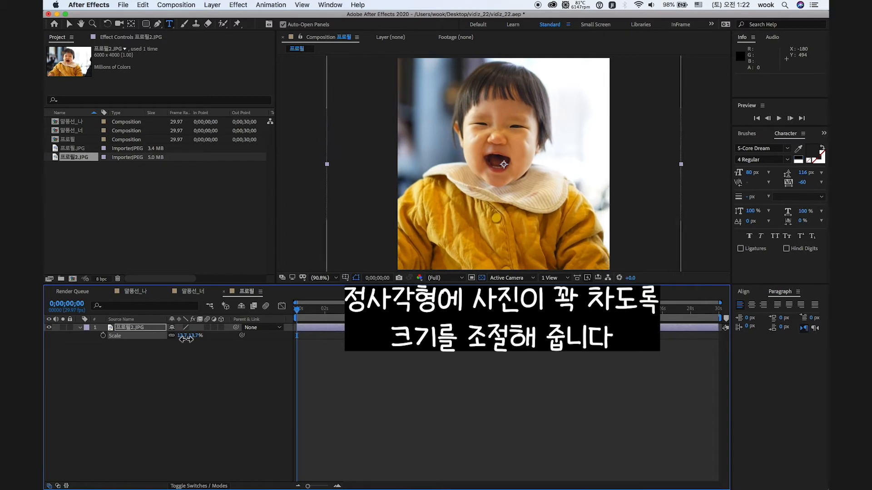
- Reposition the 프로필2.JPG photo slightly down and to the right so the child's face sits well in the frame
{"action": "left_click", "coordinate": [69, 24]}
{"action": "left_click_drag", "start_coordinate": [553, 196], "coordinate": [559, 201]}
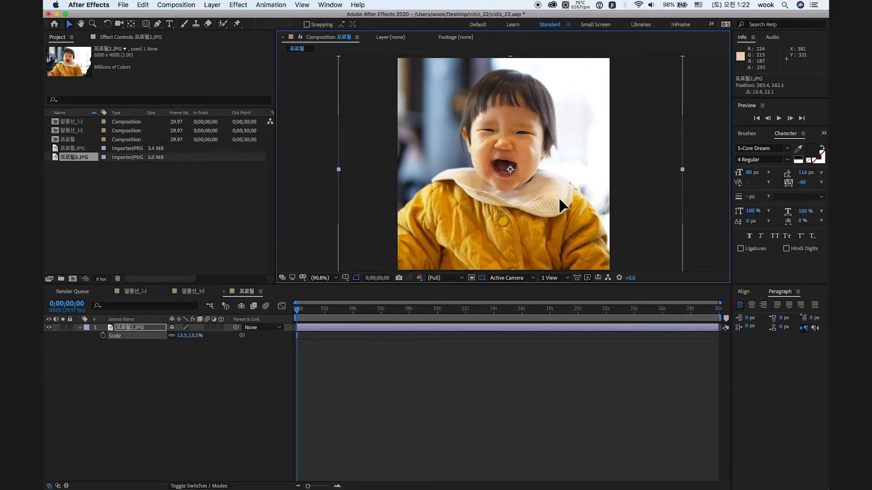
{"action": "left_click", "coordinate": [204, 387]}
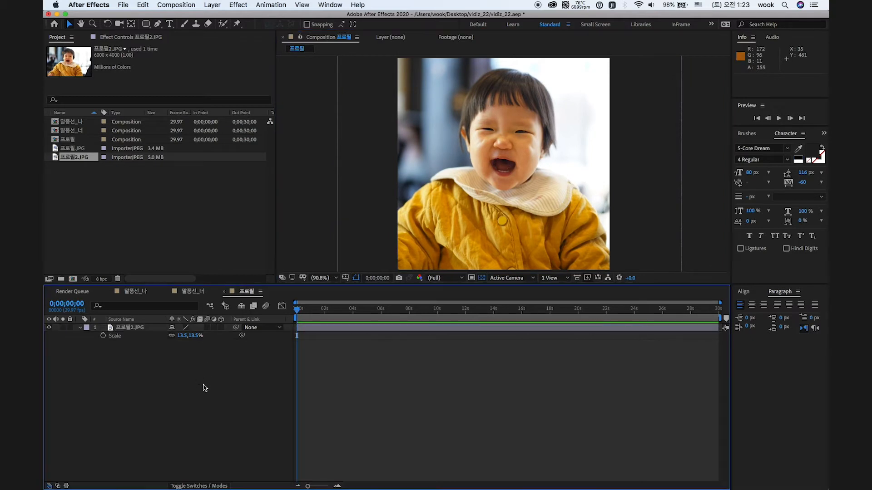
- Pre-compose the 프로필2.JPG layer as 프사, moving all attributes into the new composition
{"action": "left_click", "coordinate": [128, 328]}
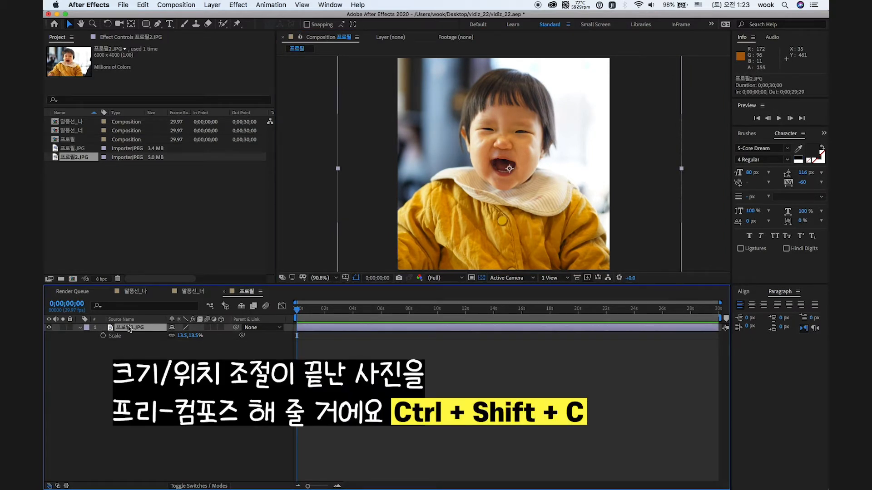
{"action": "key", "text": "super+shift+c"}
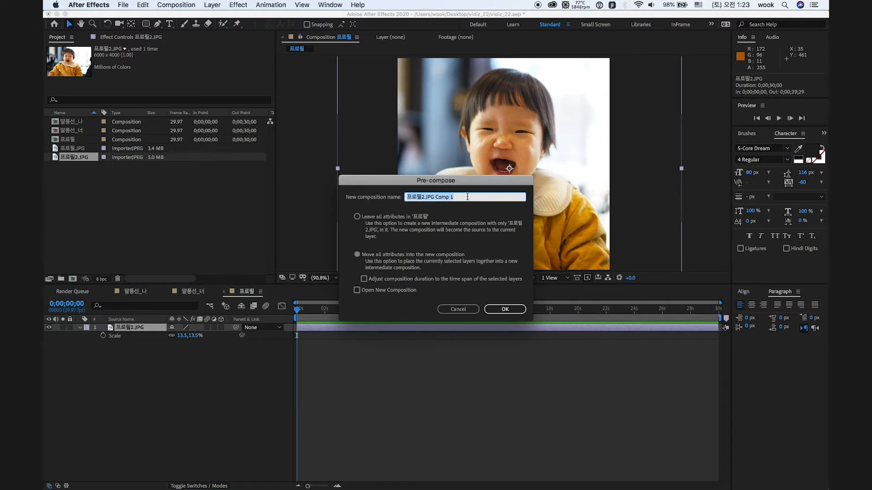
{"action": "type", "text": "프사"}
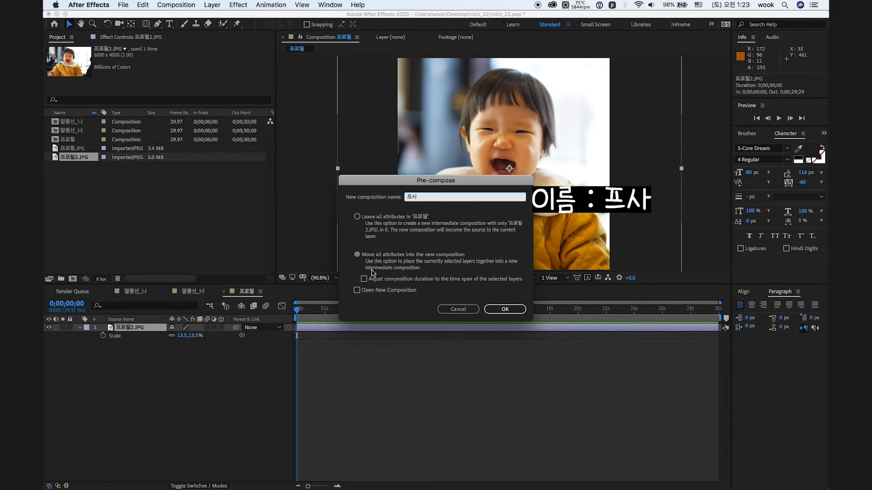
{"action": "left_click", "coordinate": [364, 257]}
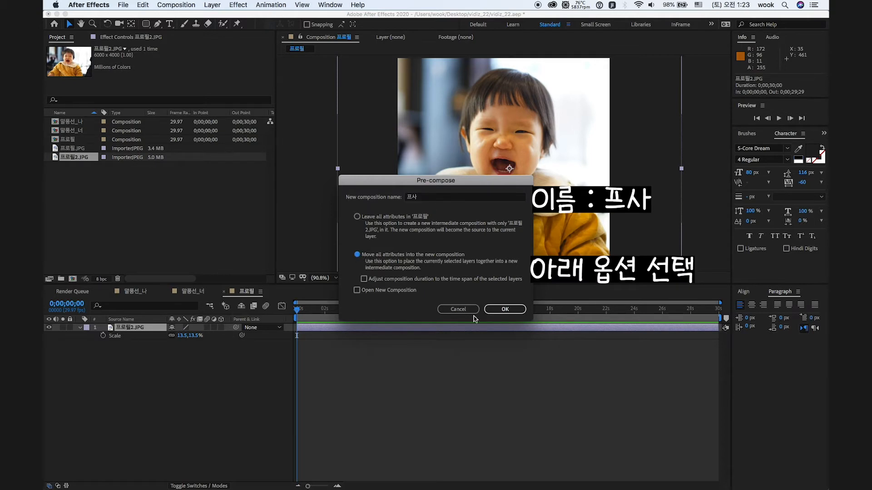
{"action": "left_click", "coordinate": [505, 310]}
{"action": "left_click", "coordinate": [120, 328]}
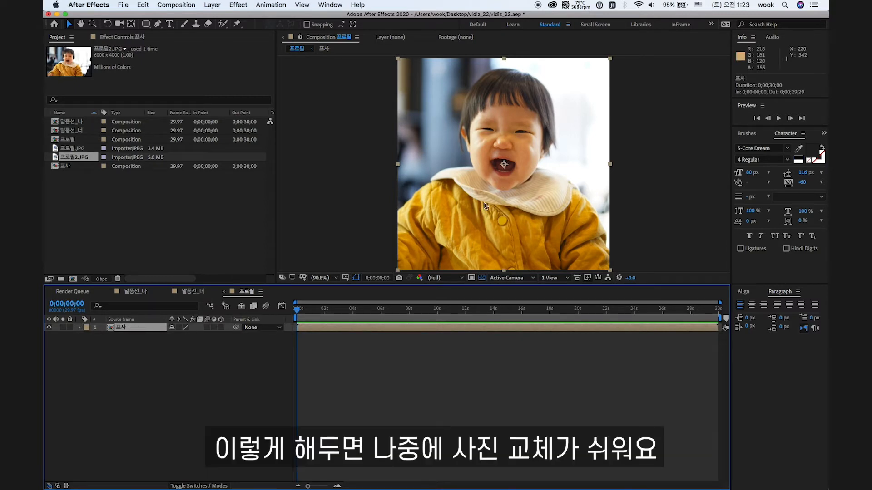
{"action": "left_click", "coordinate": [109, 406]}
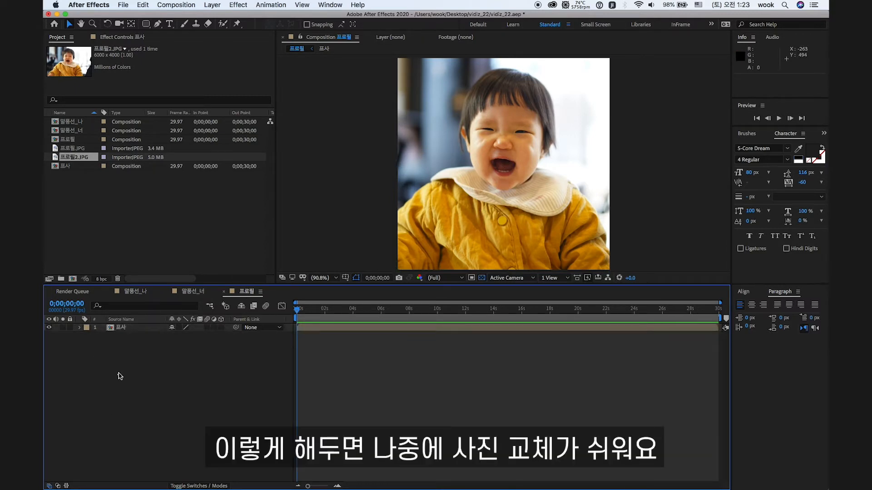
- Apply a full-size ellipse mask to the 프사 layer to crop the photo into a circle
{"action": "left_click", "coordinate": [120, 328]}
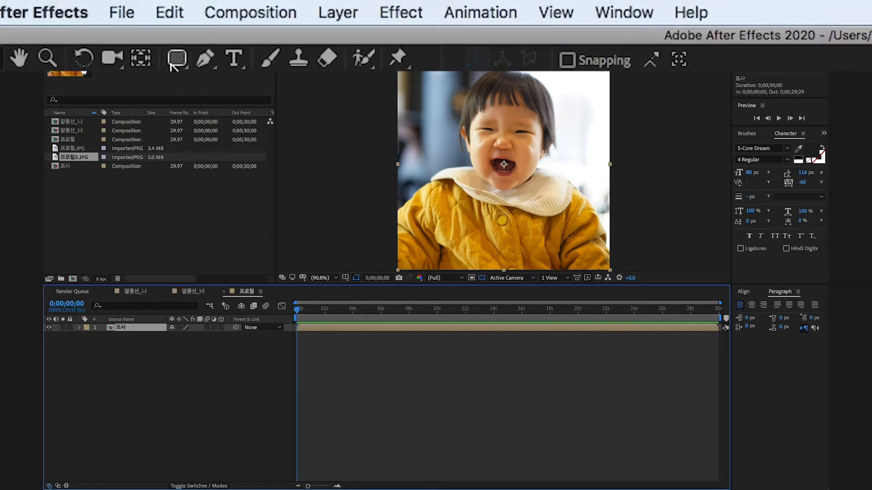
{"action": "left_click_drag", "start_coordinate": [176, 56], "coordinate": [263, 108]}
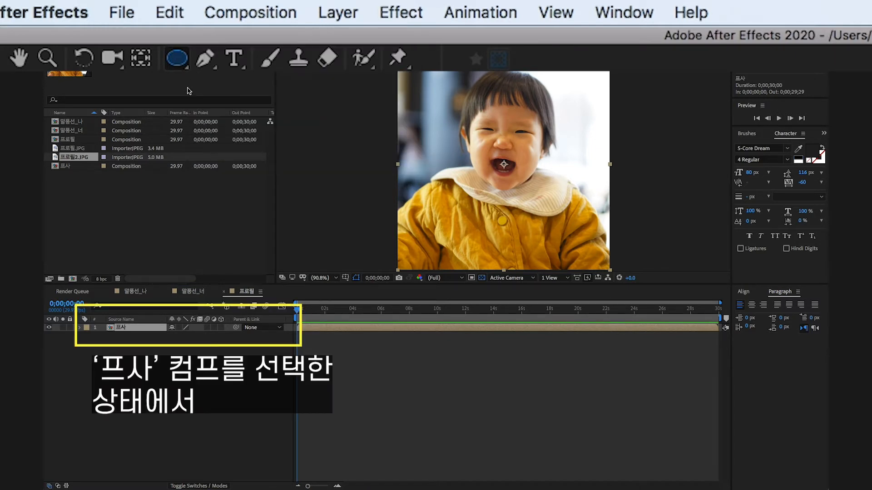
{"action": "double_click", "coordinate": [176, 59]}
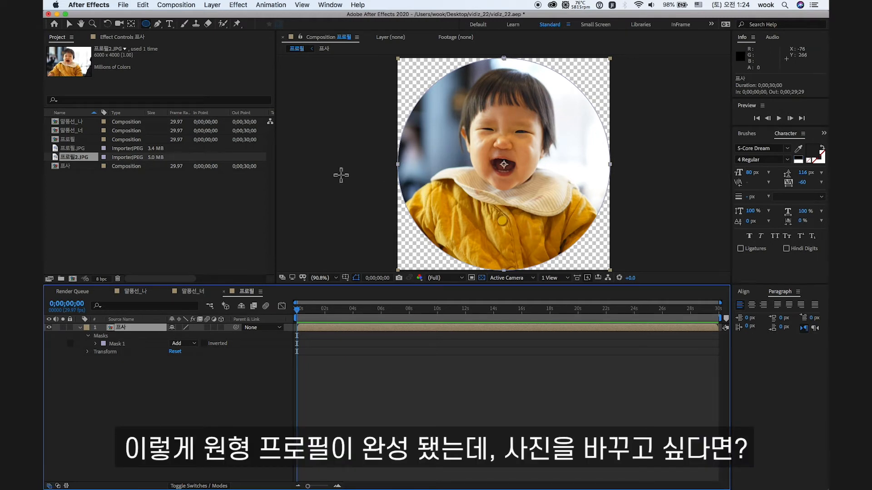
{"action": "left_click", "coordinate": [128, 420]}
{"action": "key", "text": "v"}
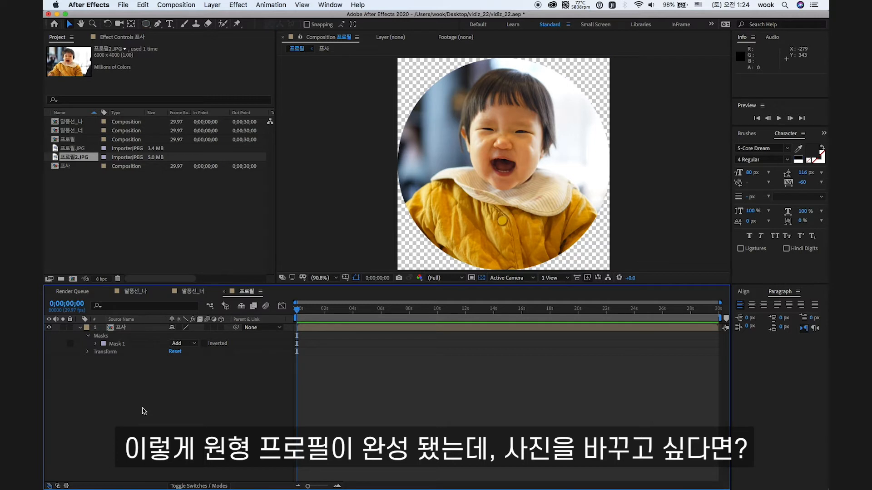
- Place 프로필.JPG above 프로필2.JPG inside 프사, scale it to 23%, move it to about 274, 323, and view it in the 프로필 composition
{"action": "double_click", "coordinate": [120, 327]}
{"action": "left_click_drag", "start_coordinate": [73, 148], "coordinate": [136, 328]}
{"action": "key", "text": "s"}
{"action": "left_click_drag", "start_coordinate": [199, 336], "coordinate": [173, 338]}
{"action": "left_click_drag", "start_coordinate": [511, 118], "coordinate": [521, 147]}
{"action": "left_click", "coordinate": [247, 291]}
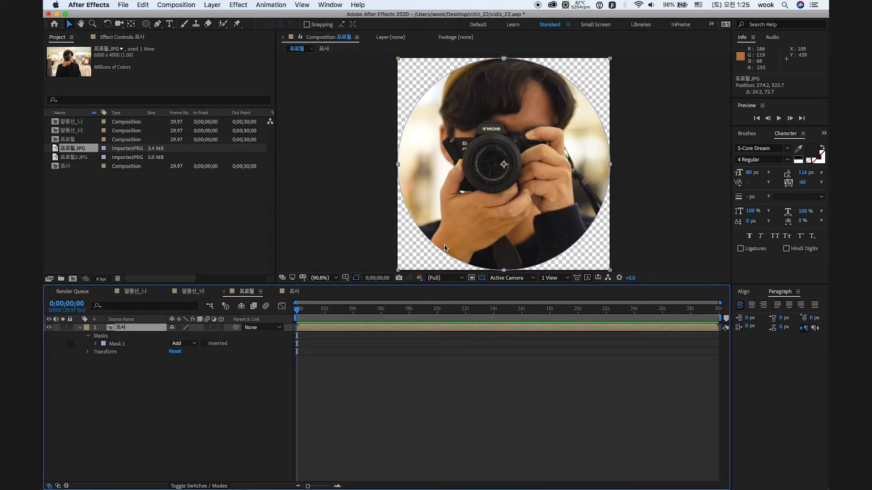
{"action": "left_click", "coordinate": [149, 418]}
- Hide the 프로필.JPG layer inside 프사 and return to the 프로필 composition
{"action": "left_click", "coordinate": [295, 291]}
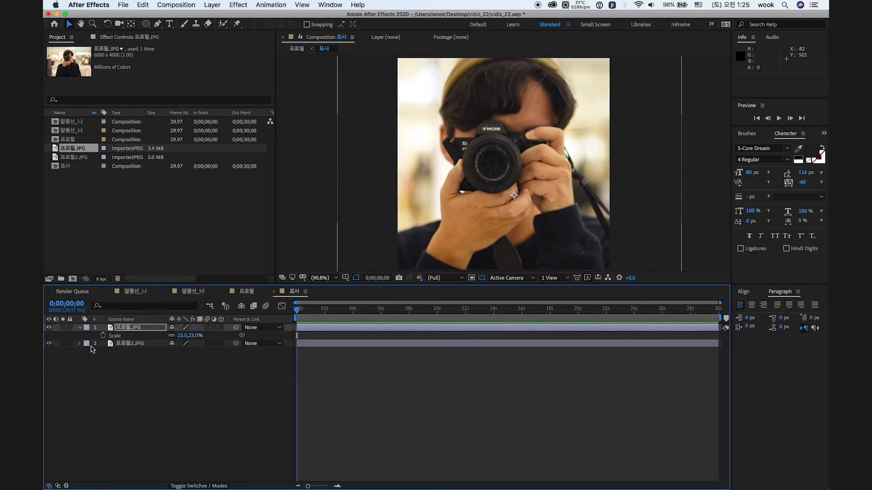
{"action": "left_click", "coordinate": [49, 327]}
{"action": "left_click", "coordinate": [182, 388]}
{"action": "left_click", "coordinate": [244, 291]}
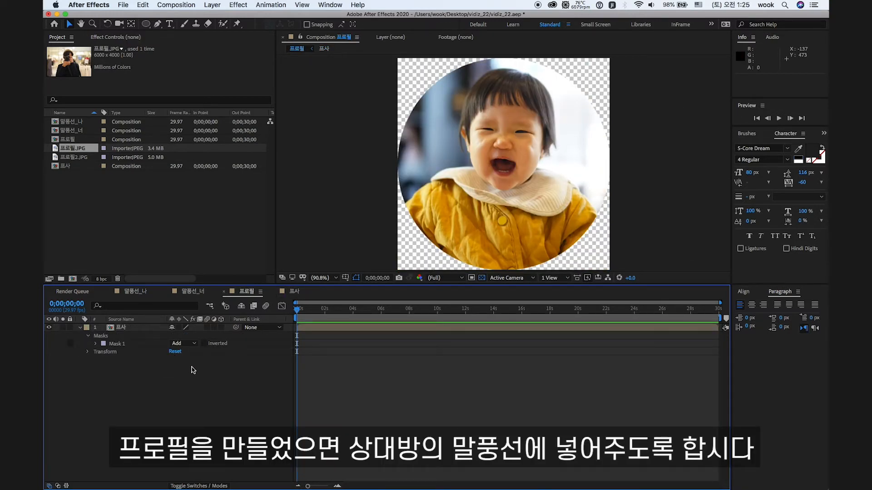
- Add the 프로필 composition to 말풍선_너 as its topmost layer
{"action": "left_click", "coordinate": [192, 291]}
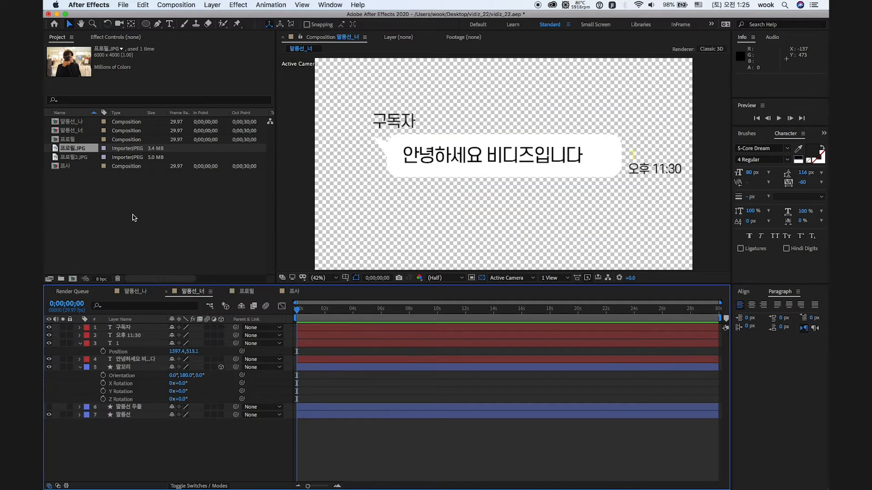
{"action": "left_click", "coordinate": [67, 140]}
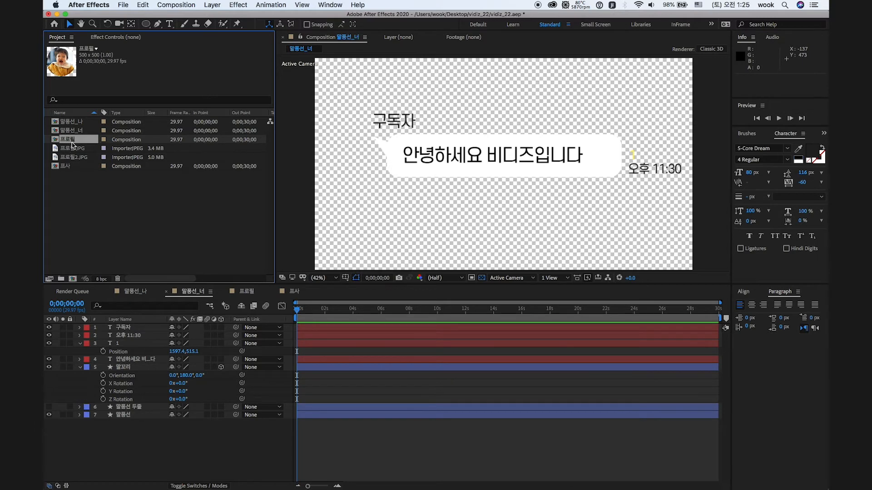
{"action": "left_click_drag", "start_coordinate": [67, 141], "coordinate": [125, 326]}
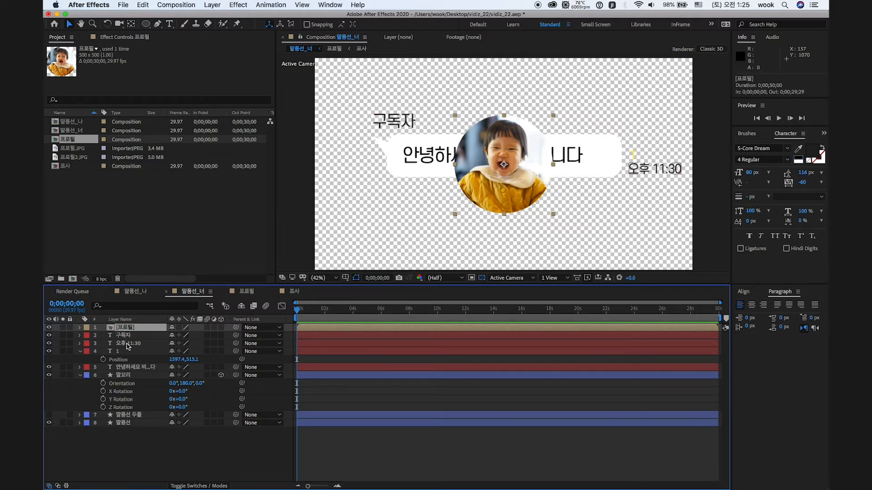
- Scale the 프로필 layer to 50% and place it beside the 구독자 name, next to the bubble's tail
{"action": "key", "text": "s"}
{"action": "left_click_drag", "start_coordinate": [185, 335], "coordinate": [172, 341]}
{"action": "left_click_drag", "start_coordinate": [481, 170], "coordinate": [330, 136]}
{"action": "left_click_drag", "start_coordinate": [184, 336], "coordinate": [174, 335]}
{"action": "left_click", "coordinate": [184, 335]}
{"action": "type", "text": "50"}
{"action": "key", "text": "Return"}
{"action": "left_click_drag", "start_coordinate": [355, 144], "coordinate": [356, 146]}
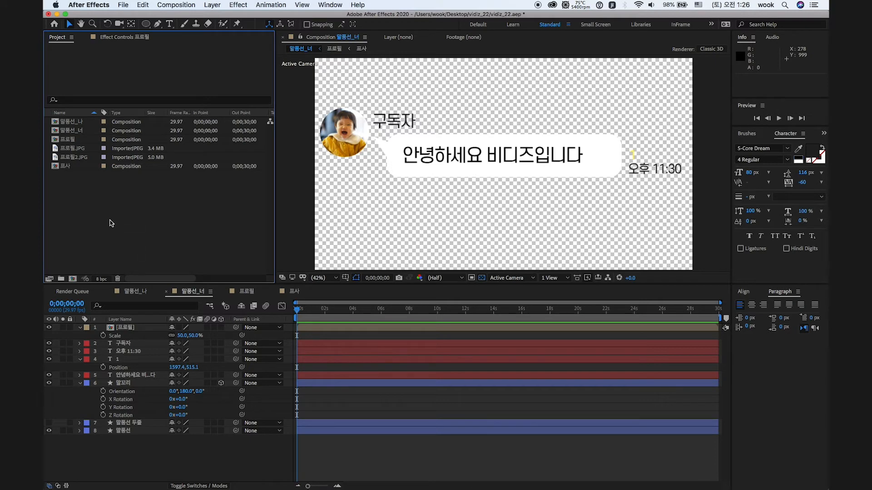
- Create a composition named 대화 with the HDTV 1080 29.97 preset and a 30-second duration
{"action": "left_click", "coordinate": [73, 280]}
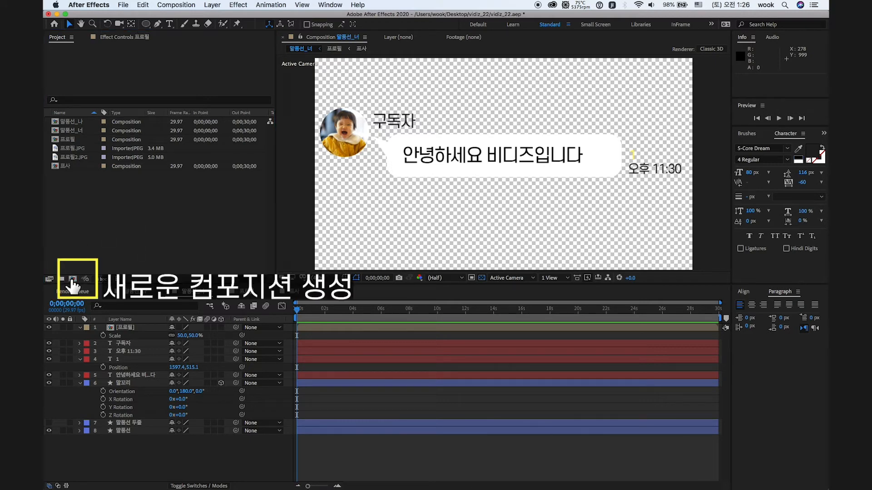
{"action": "type", "text": "대화"}
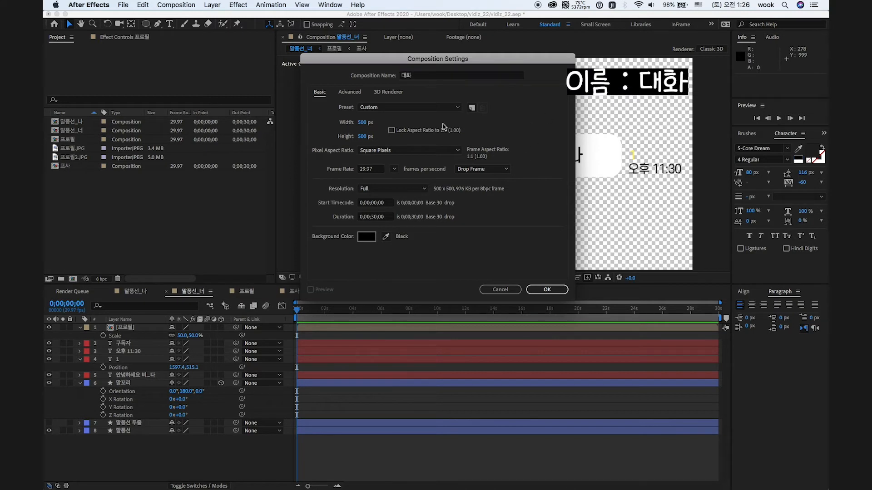
{"action": "left_click", "coordinate": [370, 111]}
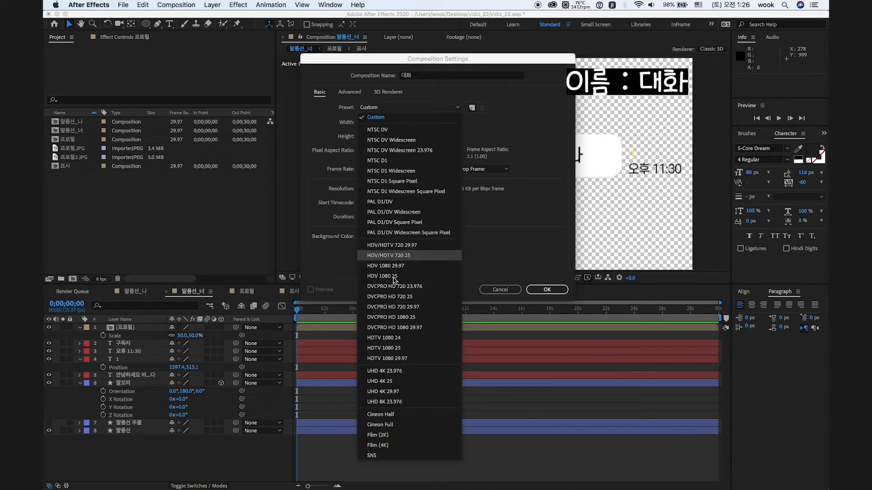
{"action": "left_click", "coordinate": [389, 359]}
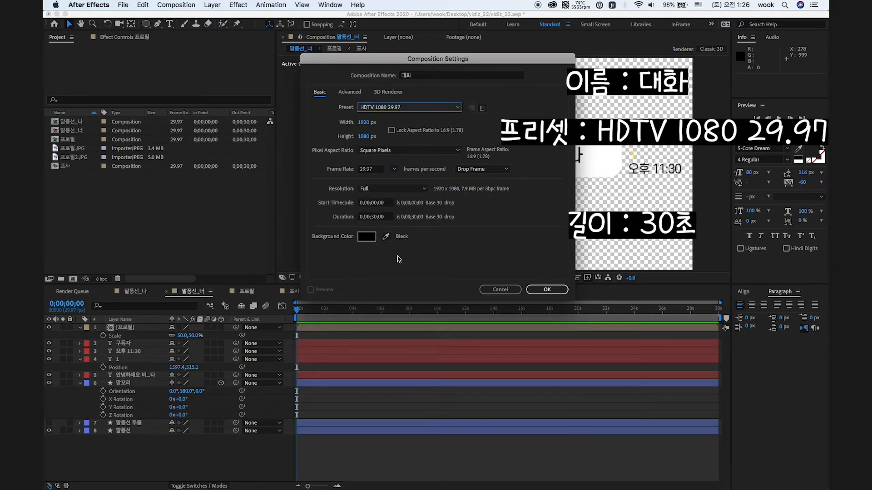
{"action": "left_click", "coordinate": [547, 290]}
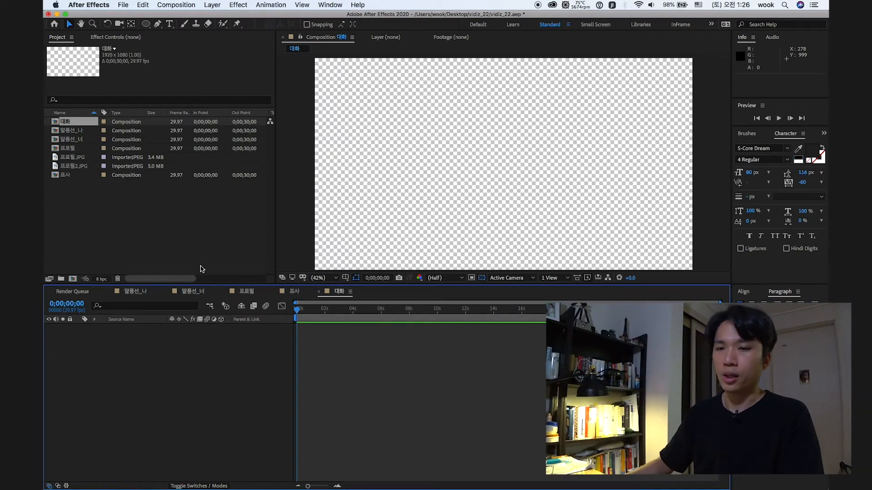
- Import 배경소스.mp4 into the project and place it in the 대화 composition as the background
{"action": "double_click", "coordinate": [198, 225]}
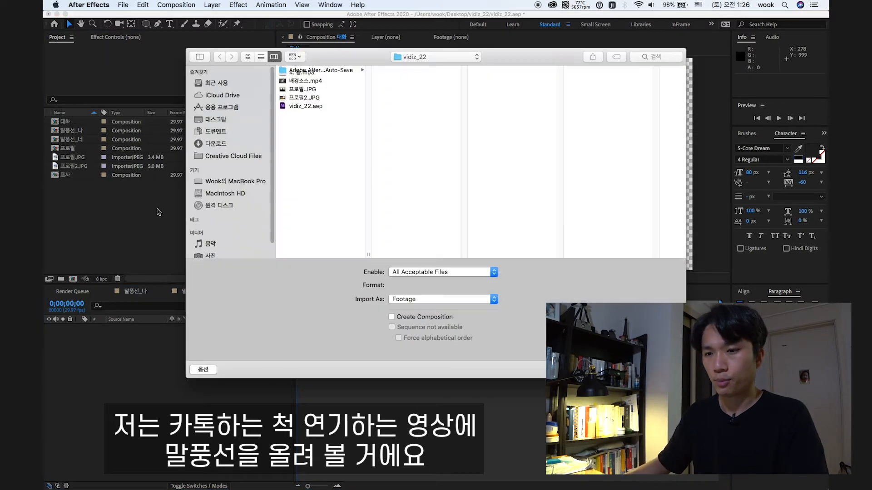
{"action": "left_click", "coordinate": [300, 86]}
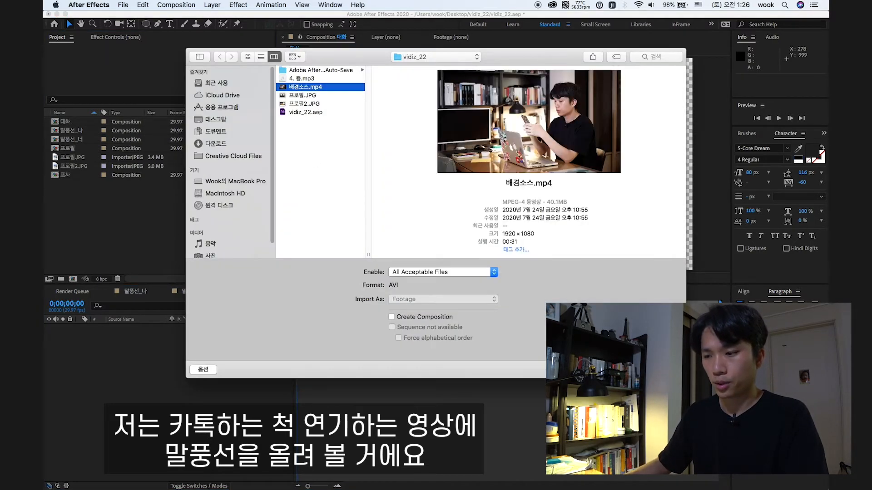
{"action": "key", "text": "Return"}
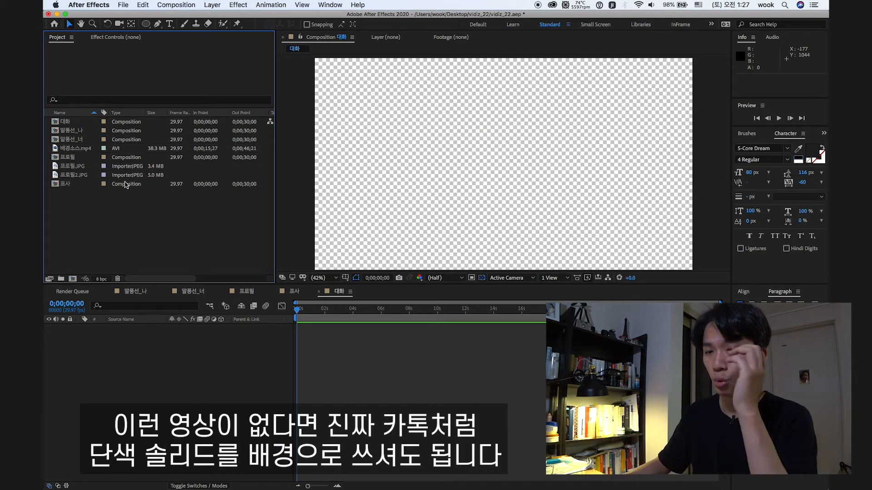
{"action": "left_click_drag", "start_coordinate": [75, 148], "coordinate": [145, 399]}
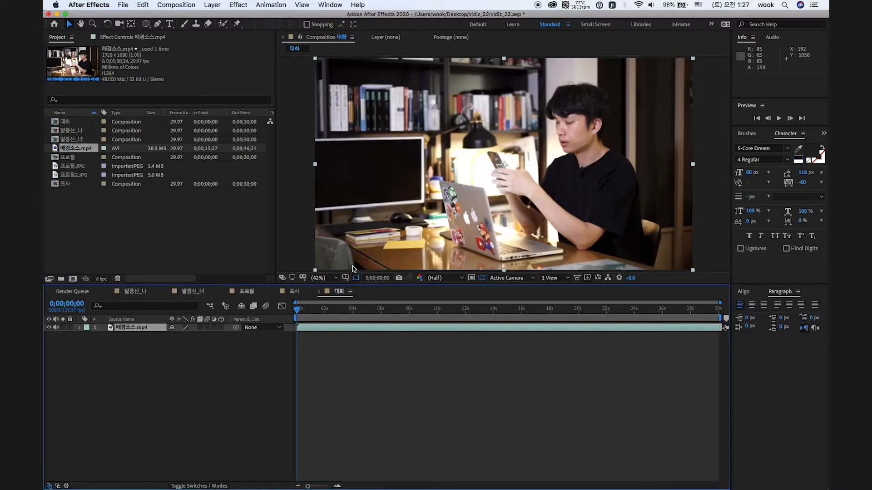
{"action": "left_click", "coordinate": [111, 213]}
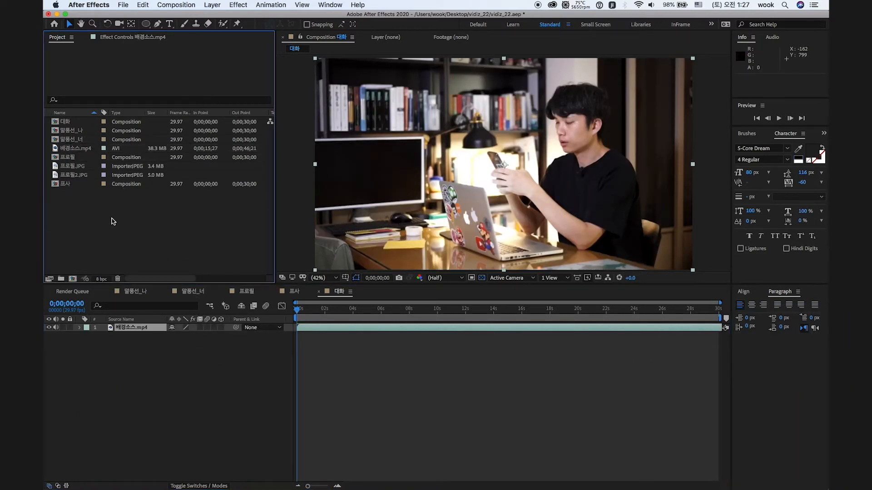
- Add the 말풍선_나 composition above the background video in 대화 and scale it to 45%
{"action": "left_click_drag", "start_coordinate": [69, 133], "coordinate": [117, 327]}
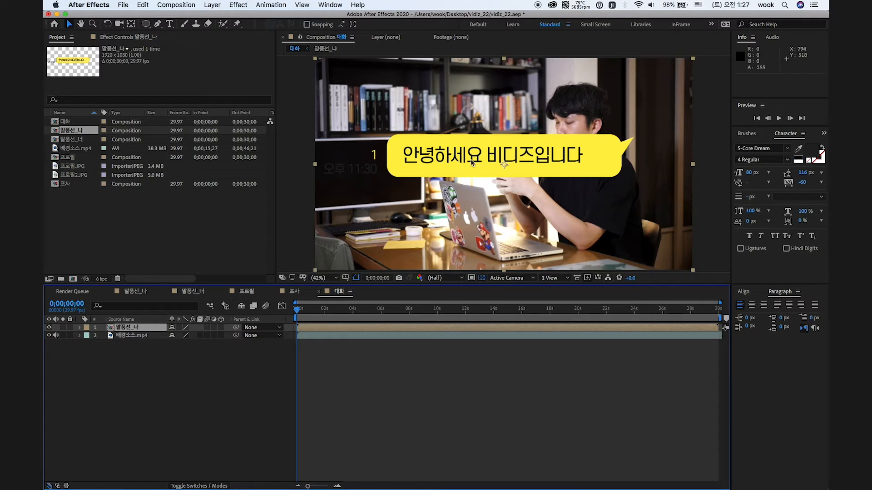
{"action": "left_click", "coordinate": [200, 354]}
{"action": "left_click", "coordinate": [130, 328]}
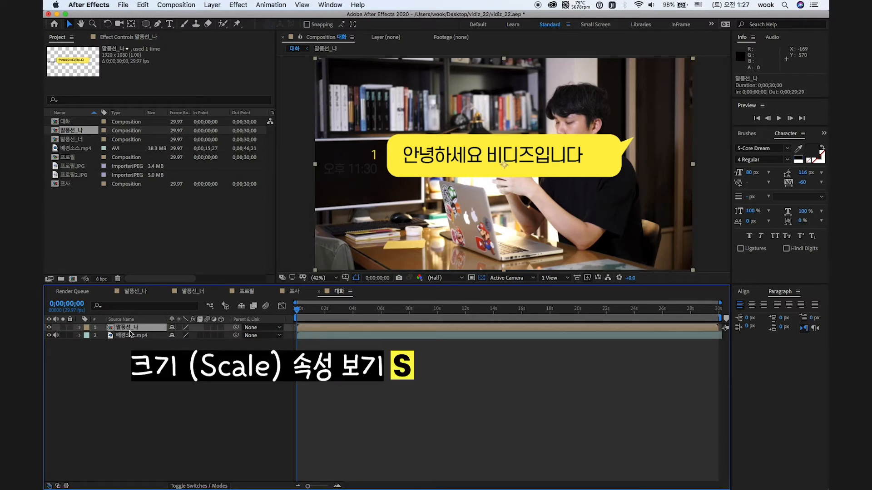
{"action": "key", "text": "s"}
{"action": "left_click", "coordinate": [180, 347]}
{"action": "left_click", "coordinate": [182, 336]}
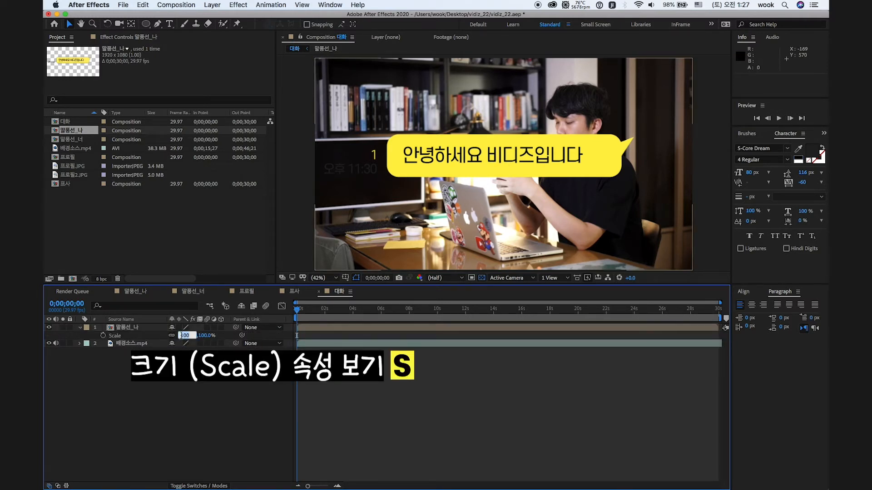
{"action": "type", "text": "40"}
{"action": "key", "text": "Return"}
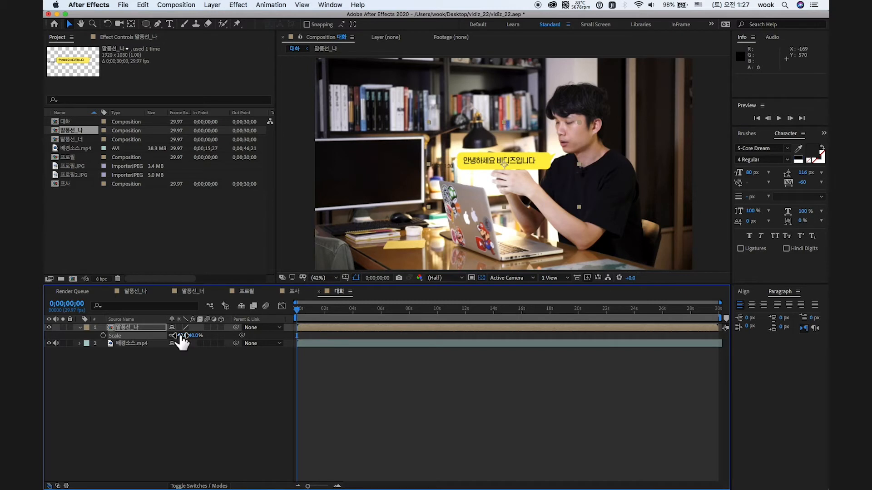
{"action": "left_click_drag", "start_coordinate": [180, 340], "coordinate": [183, 339]}
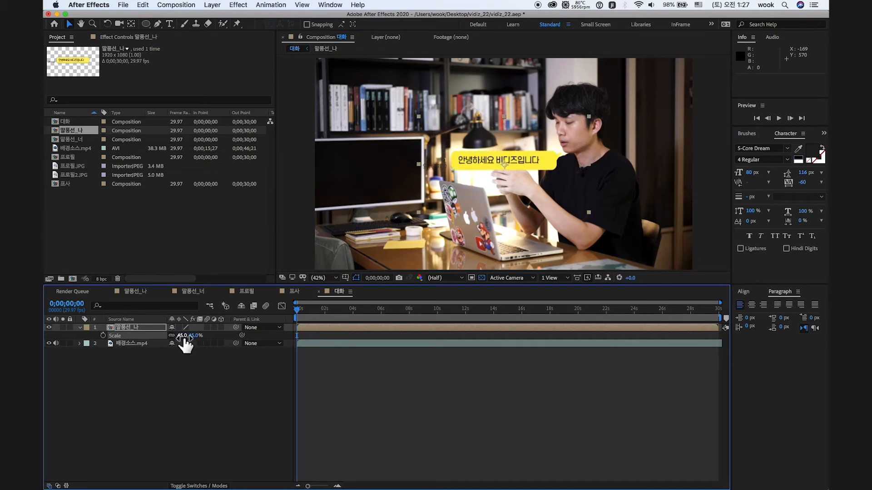
- Move the 말풍선_나 bubble to about 741, 240 and shift its layer to start at 0;00;01;00
{"action": "left_click_drag", "start_coordinate": [532, 160], "coordinate": [493, 105]}
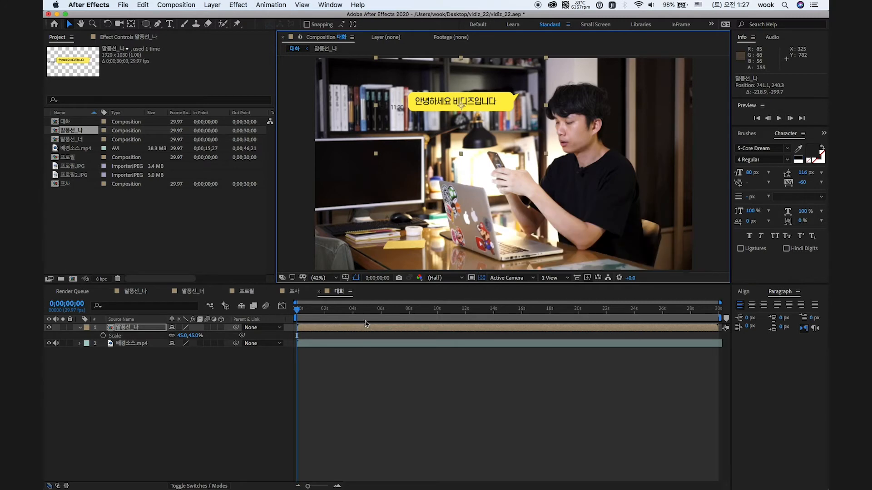
{"action": "left_click", "coordinate": [310, 312]}
{"action": "mouse_move", "coordinate": [309, 314]}
{"action": "left_mouse_down"}
{"action": "mouse_move", "coordinate": [287, 316]}
{"action": "mouse_move", "coordinate": [311, 320]}
{"action": "left_mouse_up"}
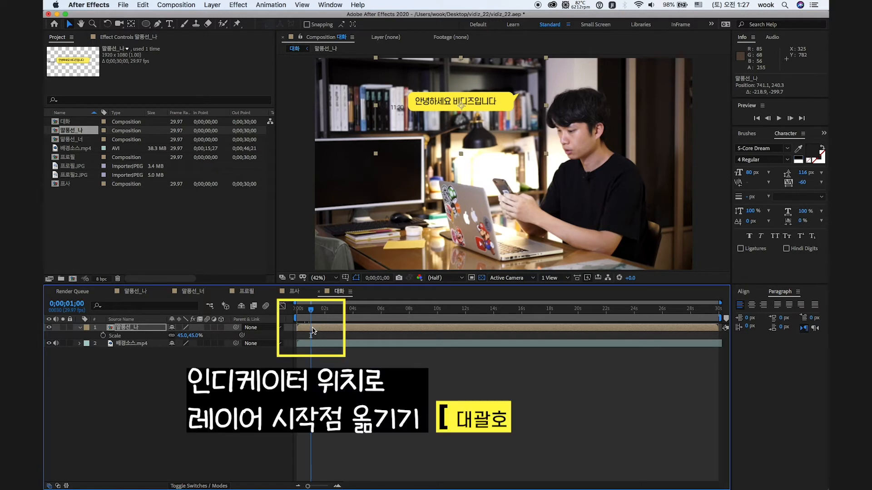
{"action": "key", "text": "bracketleft"}
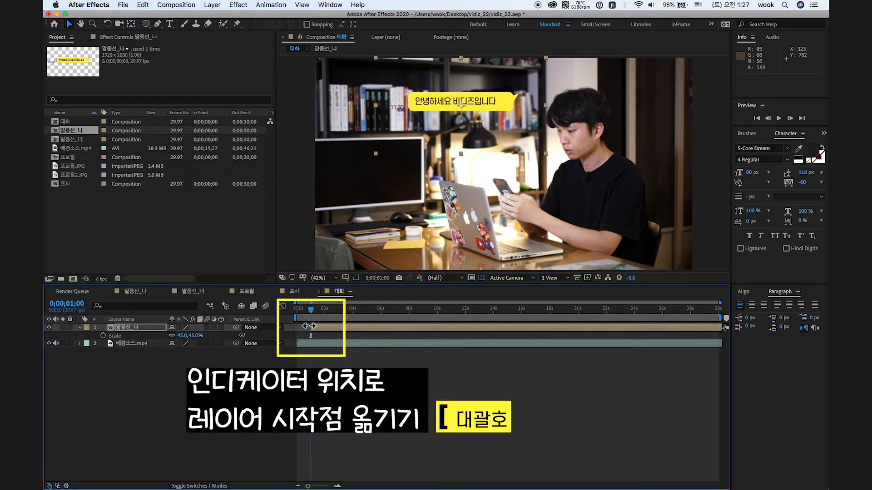
{"action": "left_click", "coordinate": [320, 333]}
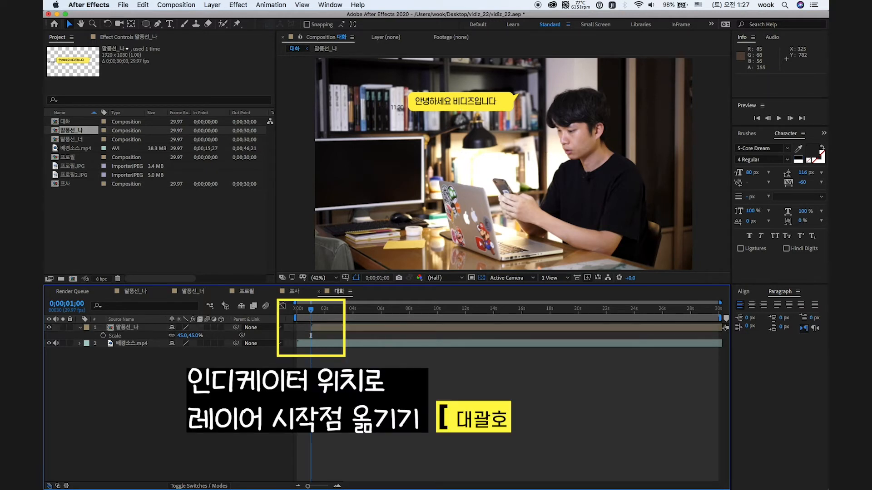
- Place 말풍선_너 as the topmost layer of 대화 at 45% scale, positioned below the yellow bubble at about 472, 388
{"action": "left_click_drag", "start_coordinate": [297, 309], "coordinate": [326, 320]}
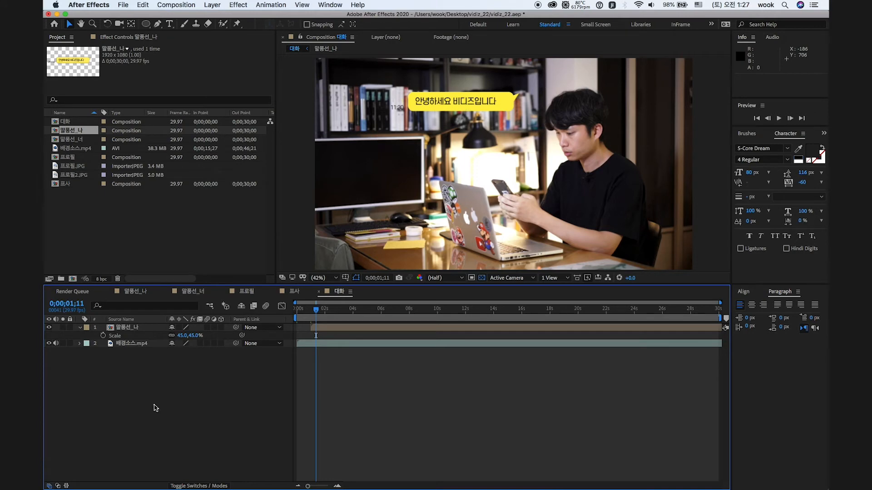
{"action": "left_click_drag", "start_coordinate": [71, 142], "coordinate": [169, 331]}
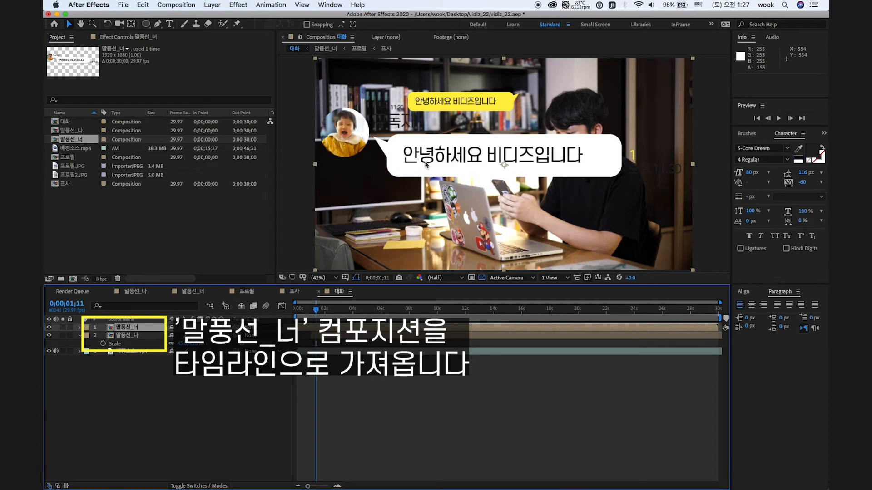
{"action": "left_click", "coordinate": [127, 327]}
{"action": "key", "text": "s"}
{"action": "left_click", "coordinate": [184, 336]}
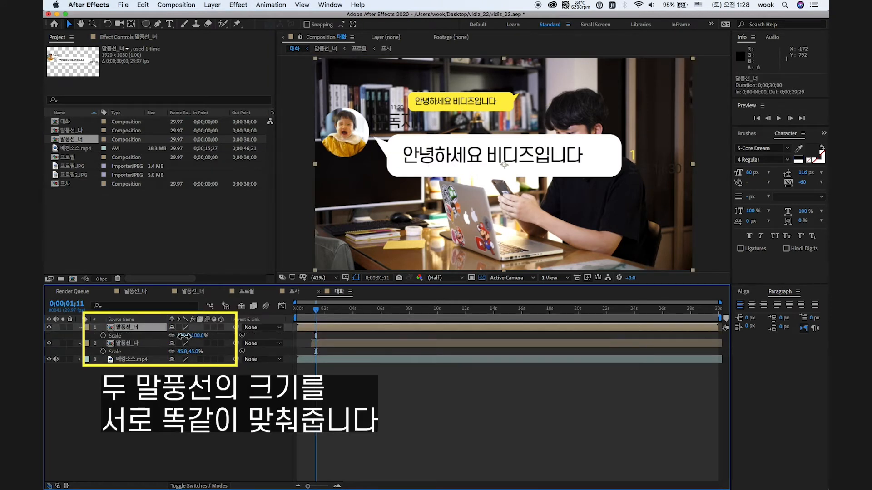
{"action": "type", "text": "45"}
{"action": "key", "text": "Return"}
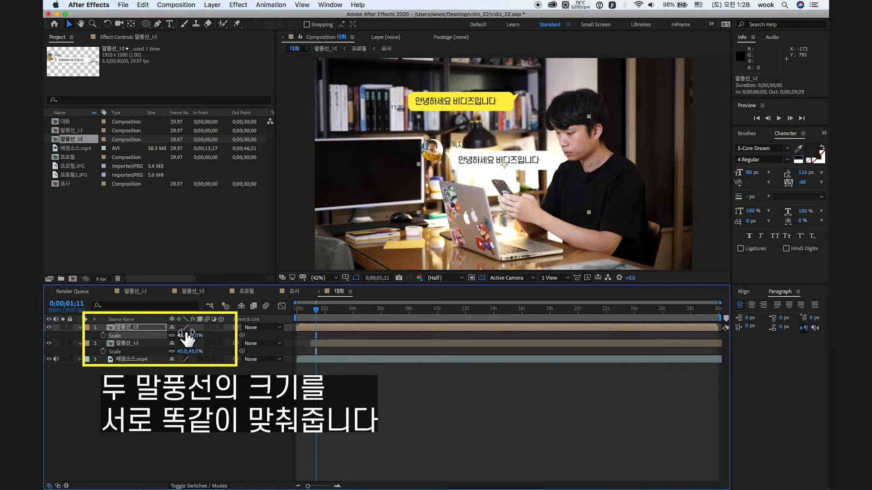
{"action": "left_click", "coordinate": [140, 383]}
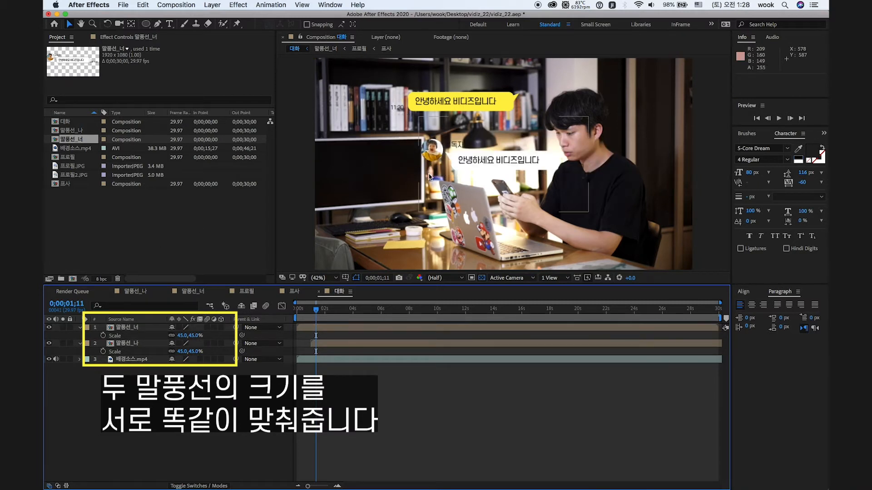
{"action": "left_click_drag", "start_coordinate": [494, 159], "coordinate": [400, 132]}
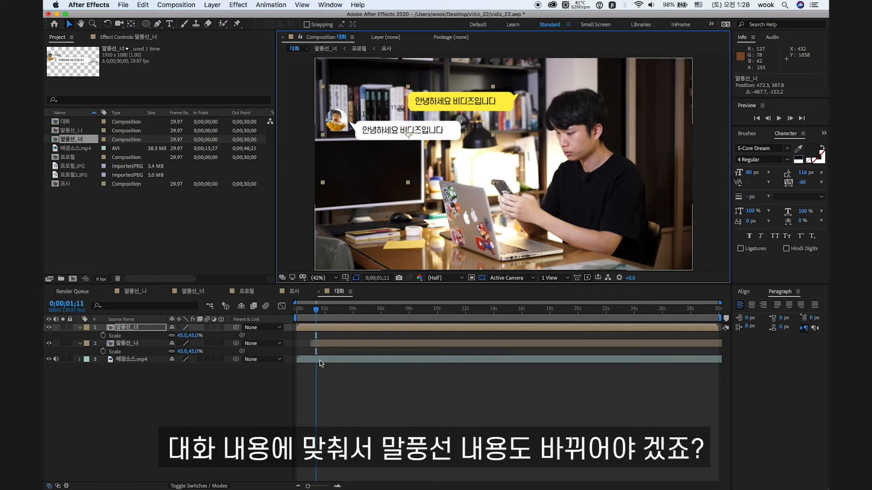
- Inside 말풍선_너, change the message text to "영상 기다렸어요!" and hide the 1 layer
{"action": "left_click", "coordinate": [125, 331]}
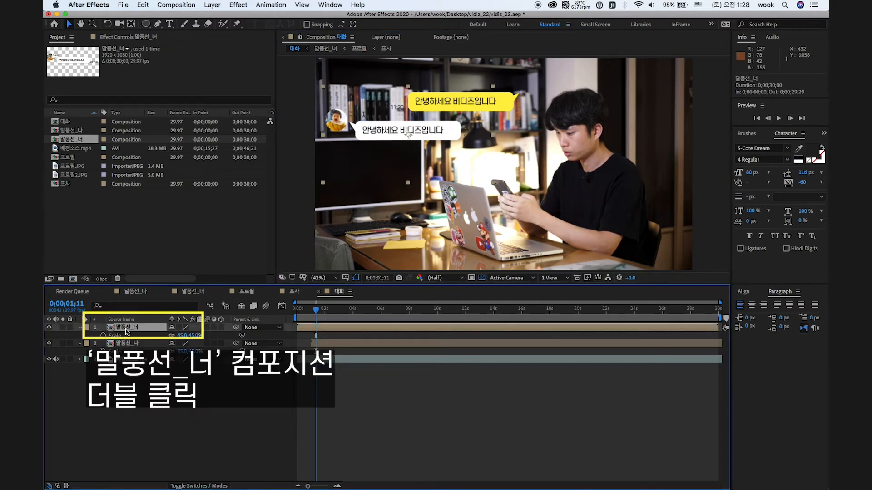
{"action": "double_click", "coordinate": [125, 332]}
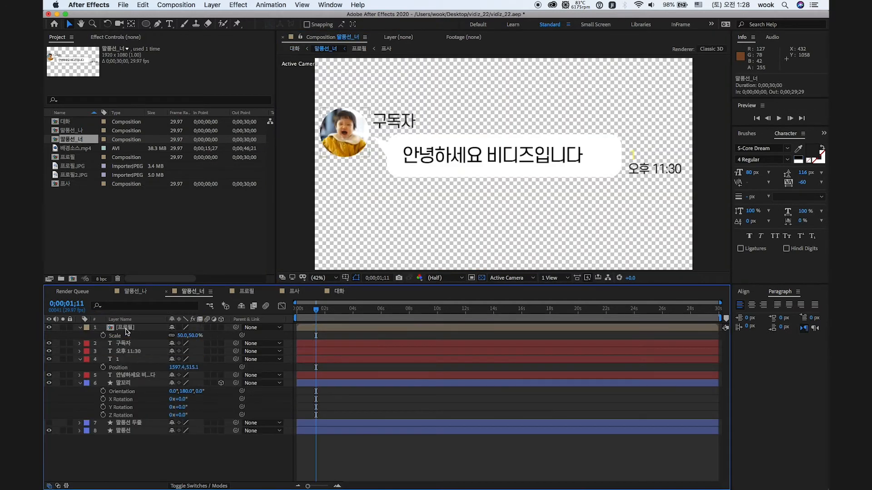
{"action": "left_click", "coordinate": [136, 376]}
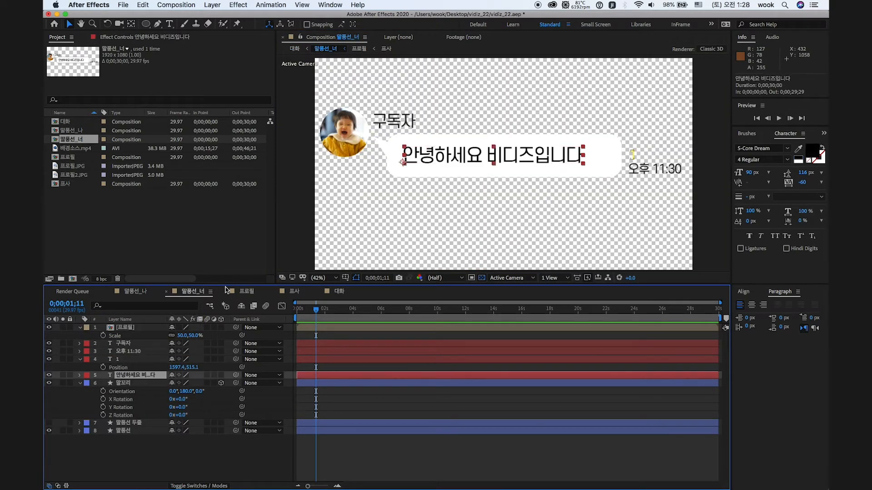
{"action": "double_click", "coordinate": [133, 376]}
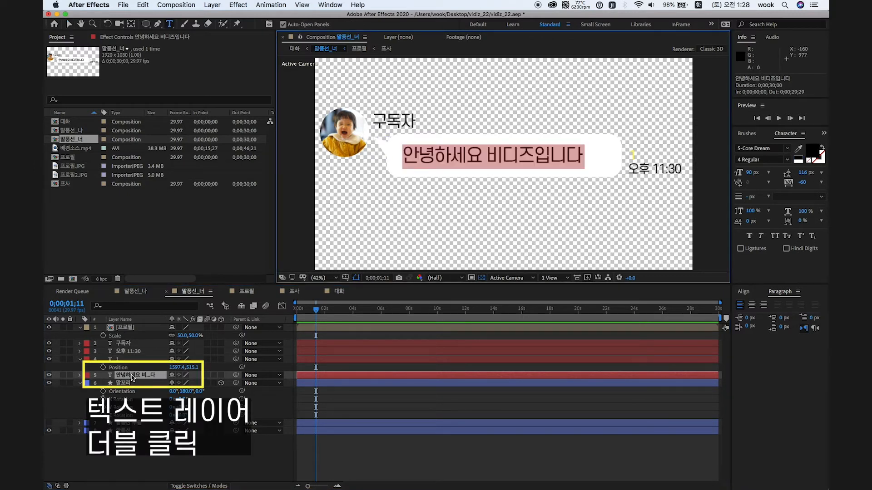
{"action": "key", "text": "BackSpace"}
{"action": "type", "text": "영상 기"}
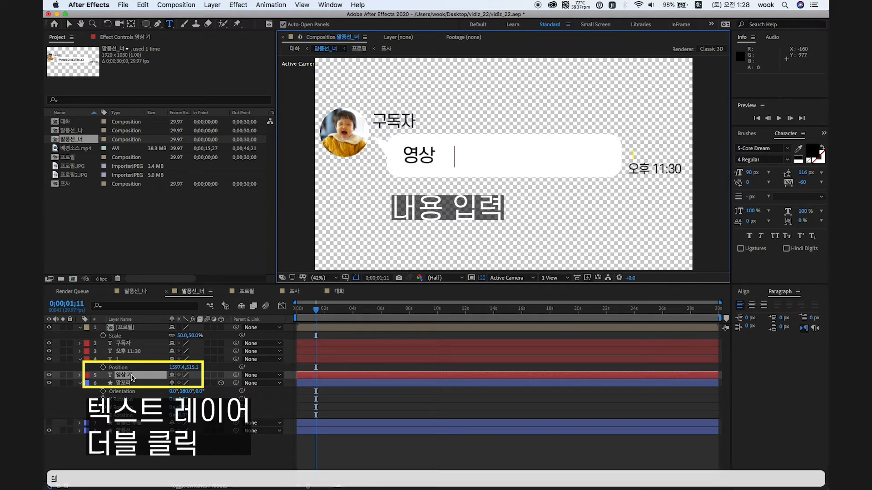
{"action": "type", "text": "다렸어요!"}
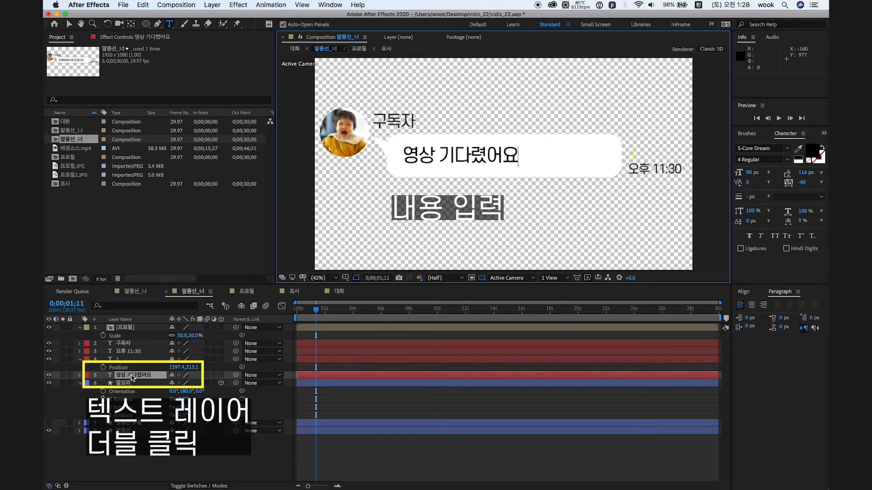
{"action": "left_click", "coordinate": [217, 451]}
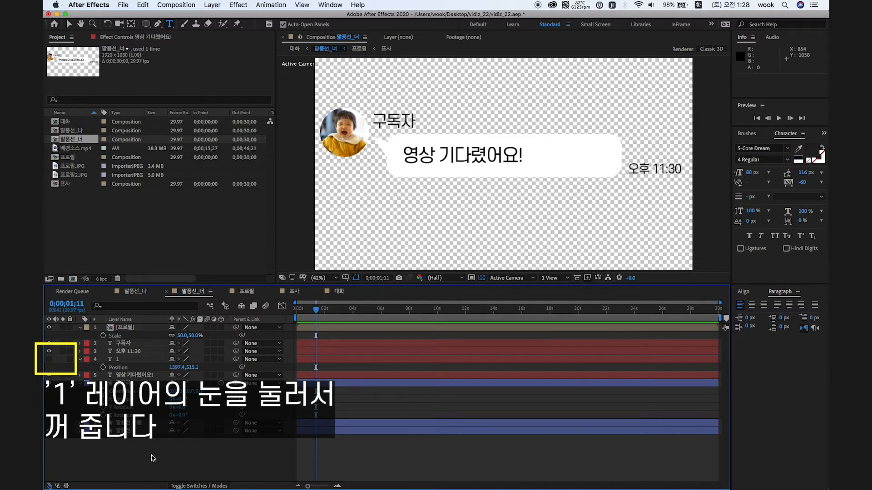
- Return to the 대화 composition and shift the 말풍선_너 layer to start at 0;00;03;01
{"action": "left_click", "coordinate": [339, 292]}
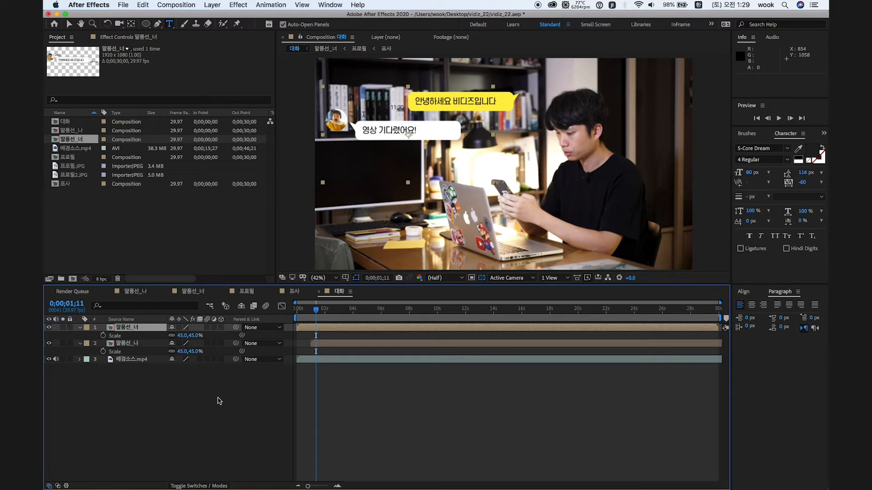
{"action": "left_click_drag", "start_coordinate": [316, 310], "coordinate": [339, 317]}
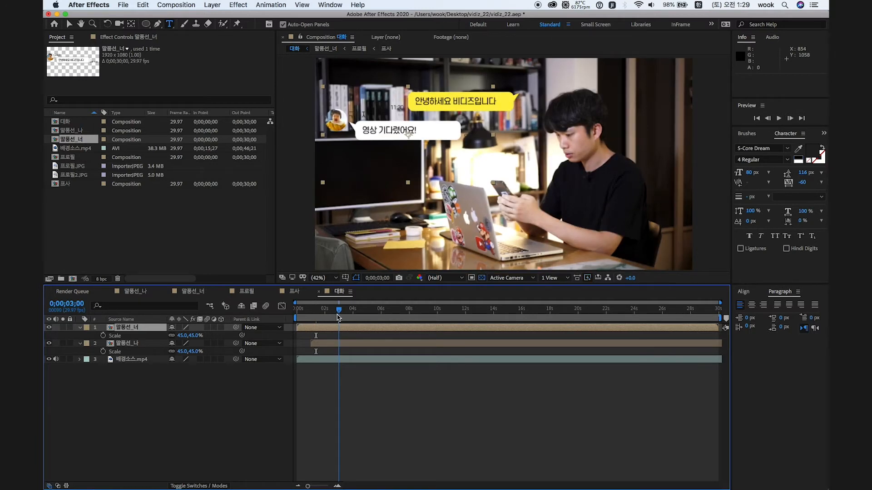
{"action": "left_click_drag", "start_coordinate": [324, 328], "coordinate": [338, 331]}
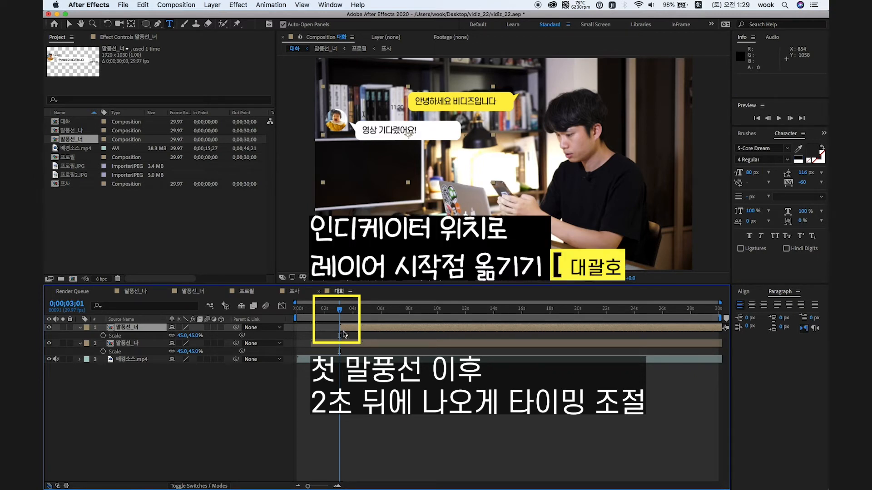
- Split the 말풍선_나 layer in 대화 at about 0;00;02;01, one second after the yellow bubble appears
{"action": "mouse_move", "coordinate": [339, 310]}
{"action": "left_mouse_down"}
{"action": "mouse_move", "coordinate": [315, 313]}
{"action": "mouse_move", "coordinate": [329, 315]}
{"action": "left_mouse_up"}
{"action": "key", "text": "space"}
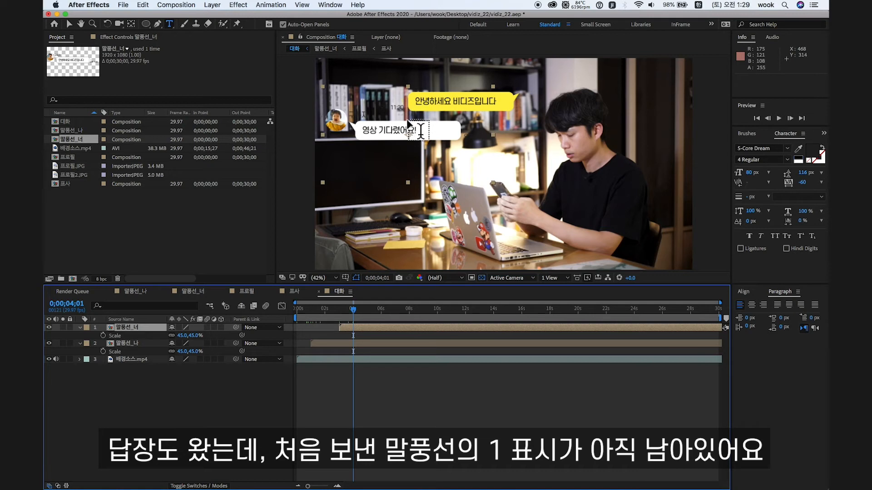
{"action": "left_click_drag", "start_coordinate": [321, 317], "coordinate": [325, 320]}
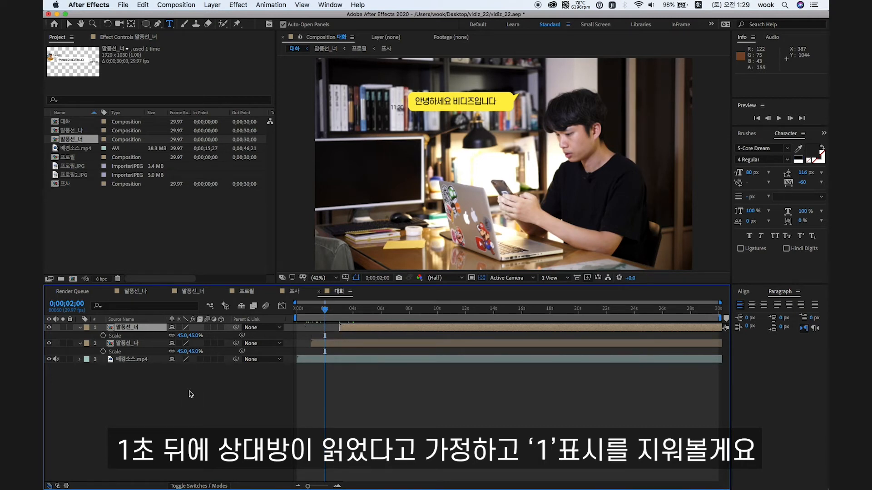
{"action": "left_click_drag", "start_coordinate": [505, 318], "coordinate": [503, 324]}
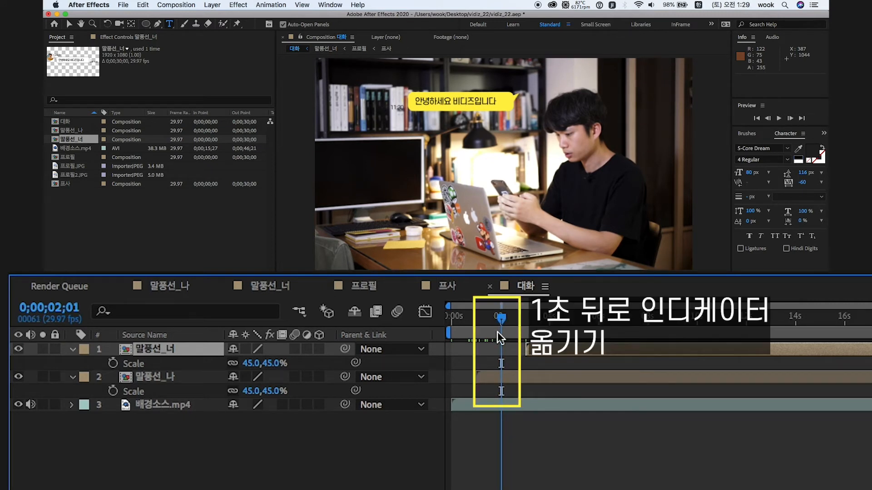
{"action": "left_click", "coordinate": [220, 453]}
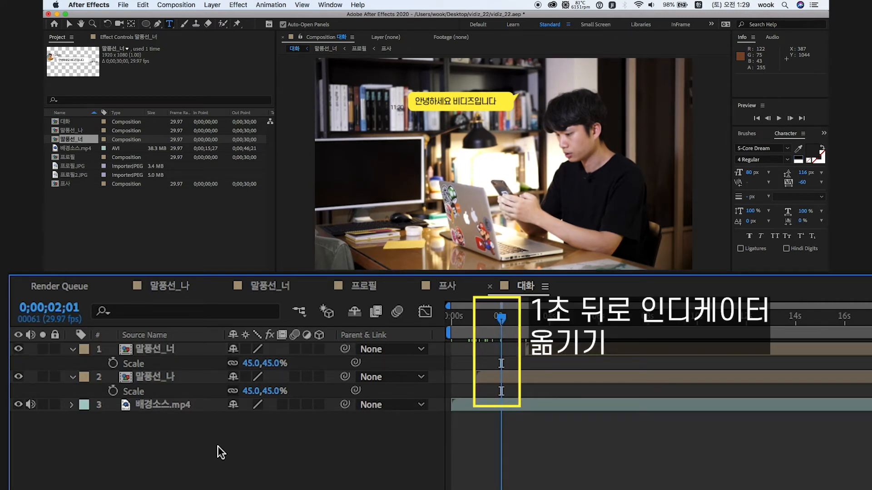
{"action": "left_click", "coordinate": [155, 379]}
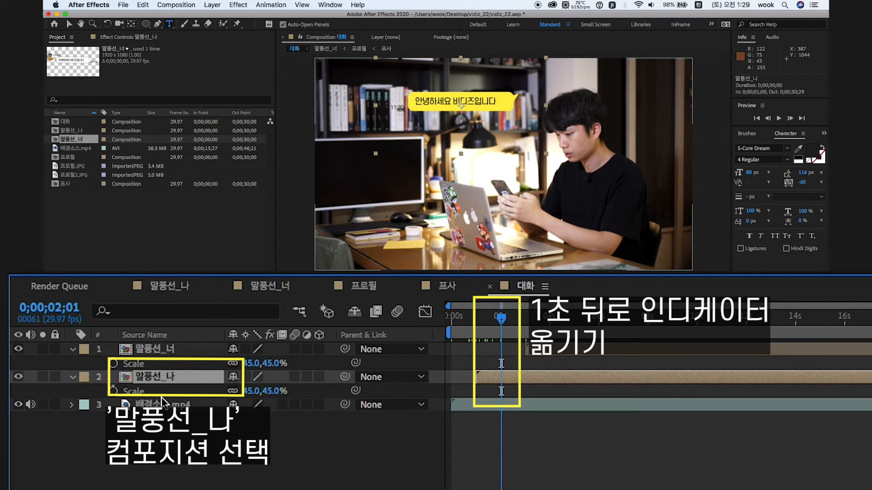
{"action": "key", "text": "ctrl+shift+d"}
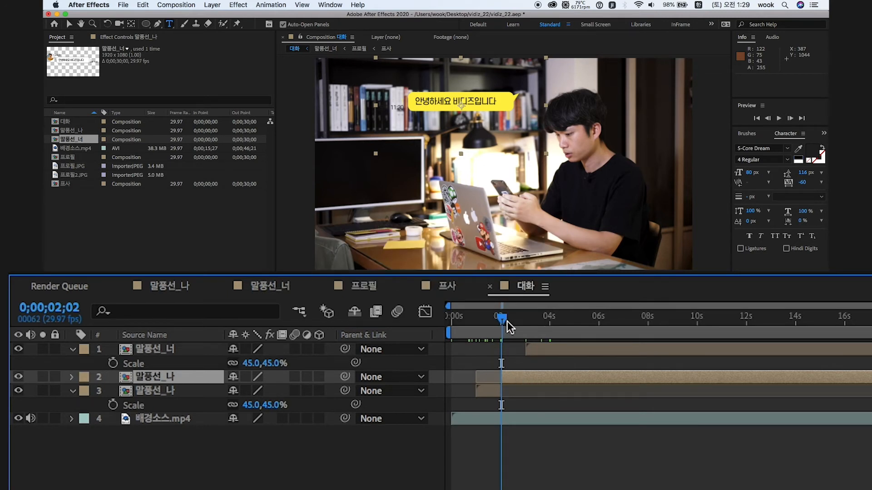
- Draw a small rectangular mask over the 1 marker on the second 말풍선_나 segment, set it to Subtract and preview from the start
{"action": "left_click_drag", "start_coordinate": [502, 318], "coordinate": [512, 318]}
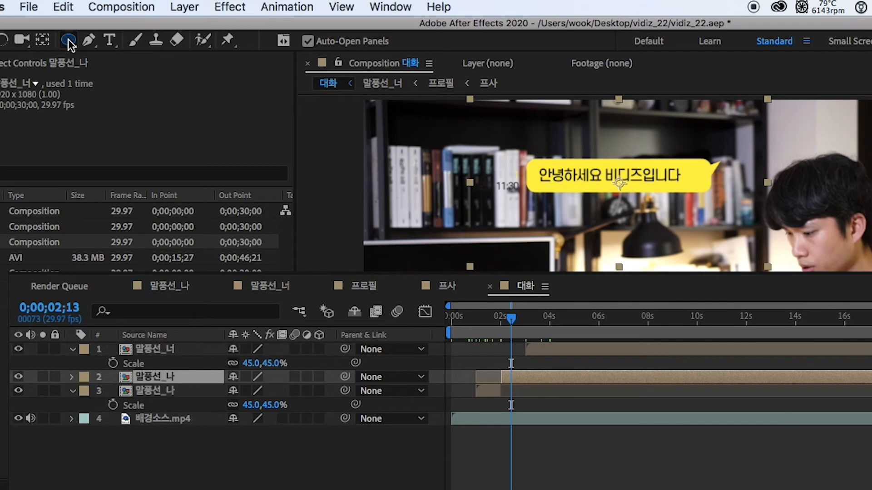
{"action": "left_click", "coordinate": [146, 23]}
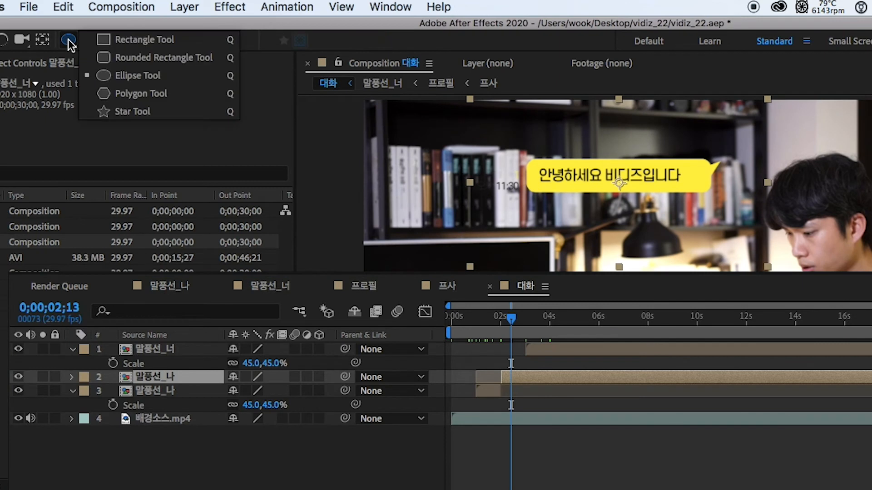
{"action": "left_click", "coordinate": [111, 40]}
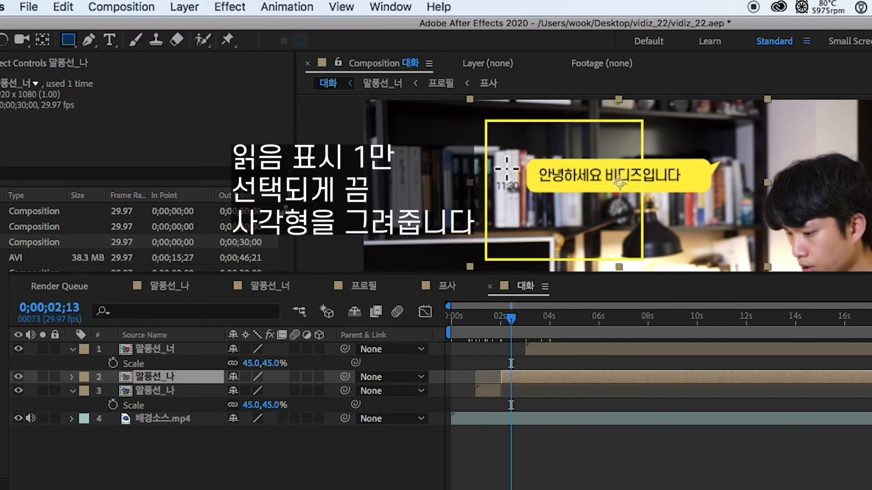
{"action": "left_click_drag", "start_coordinate": [509, 166], "coordinate": [525, 182]}
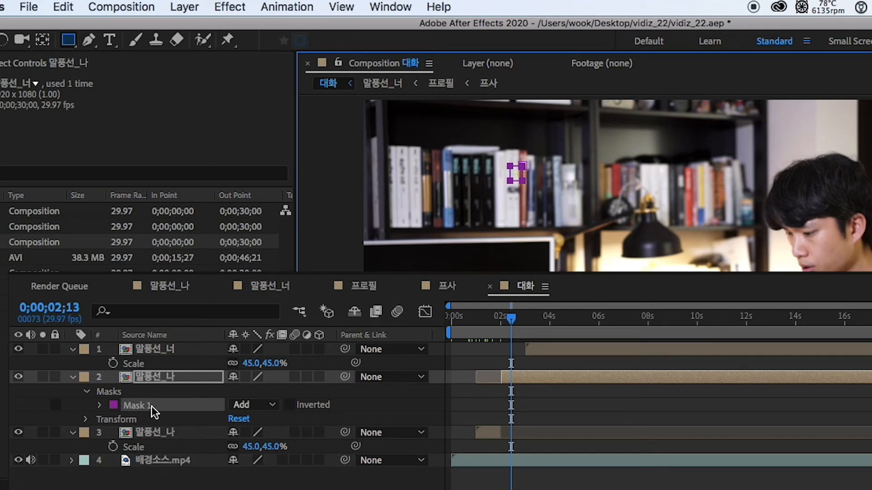
{"action": "left_click", "coordinate": [260, 407]}
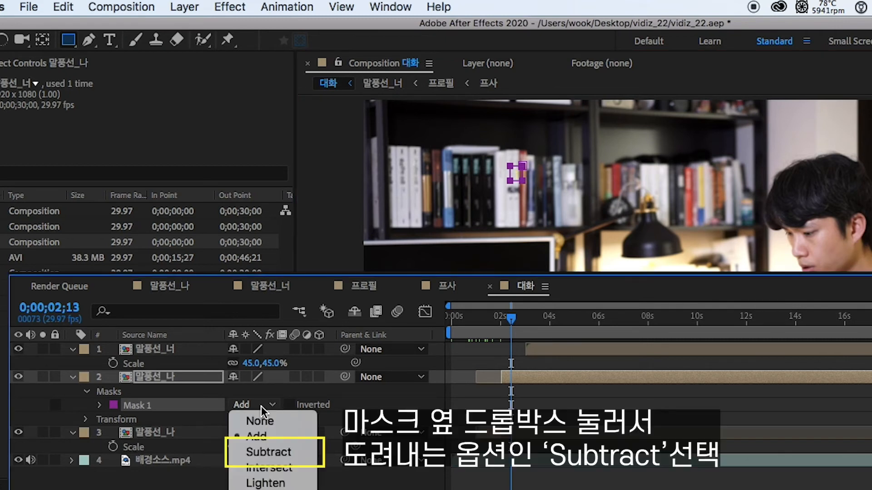
{"action": "left_click", "coordinate": [265, 451]}
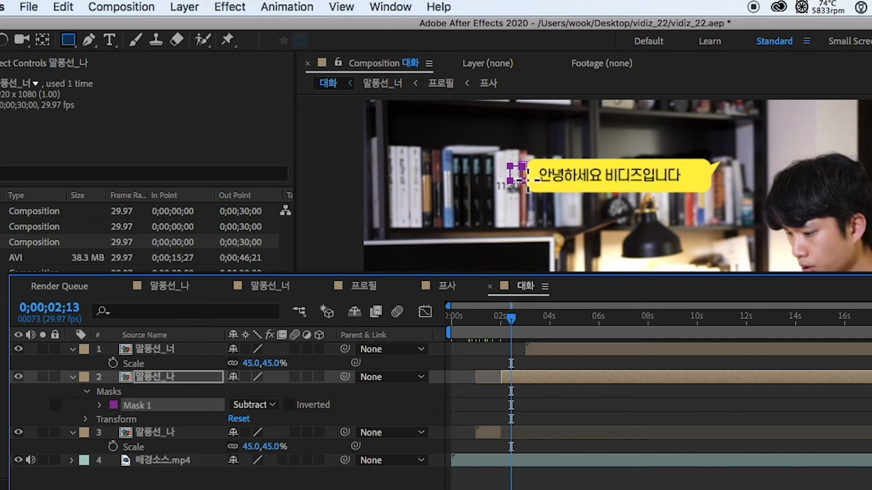
{"action": "key", "text": "super+shift+a"}
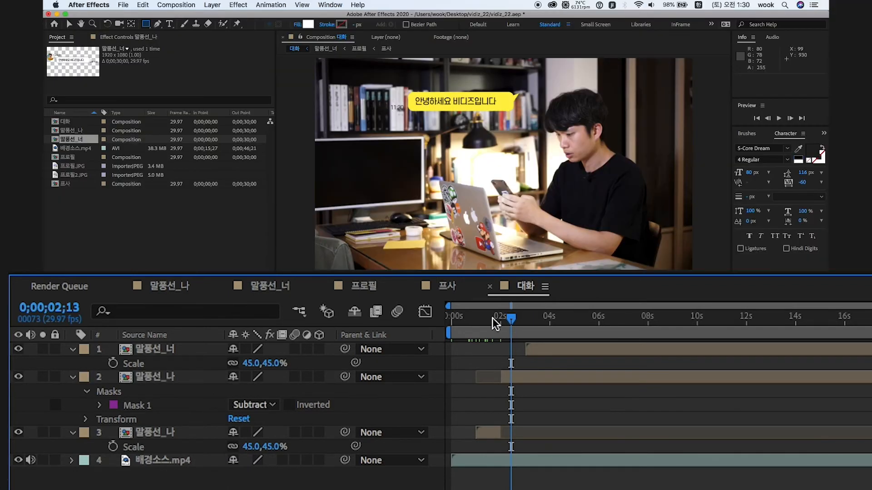
{"action": "left_click_drag", "start_coordinate": [511, 317], "coordinate": [440, 326]}
{"action": "key", "text": "space"}
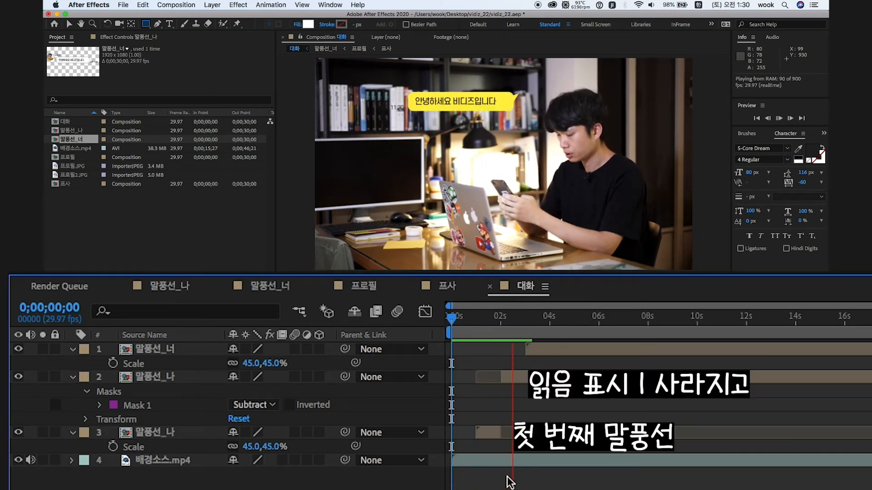
{"action": "key", "text": "space"}
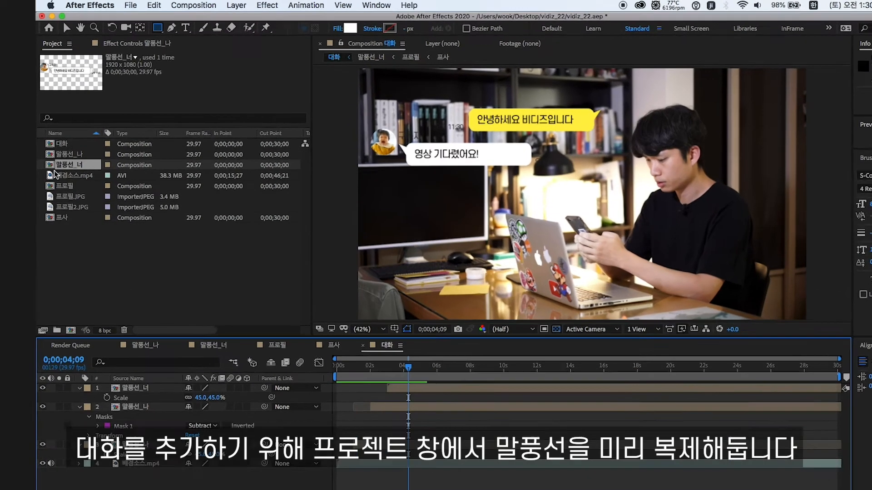
- Duplicate the 말풍선_나 and 말풍선_너 compositions three times in the project
{"action": "left_click", "coordinate": [84, 132]}
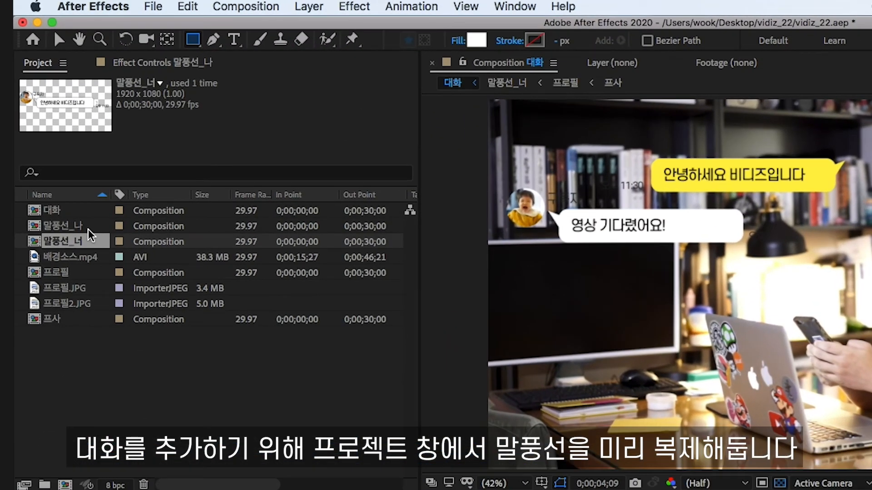
{"action": "left_click", "coordinate": [86, 241], "text": "shift"}
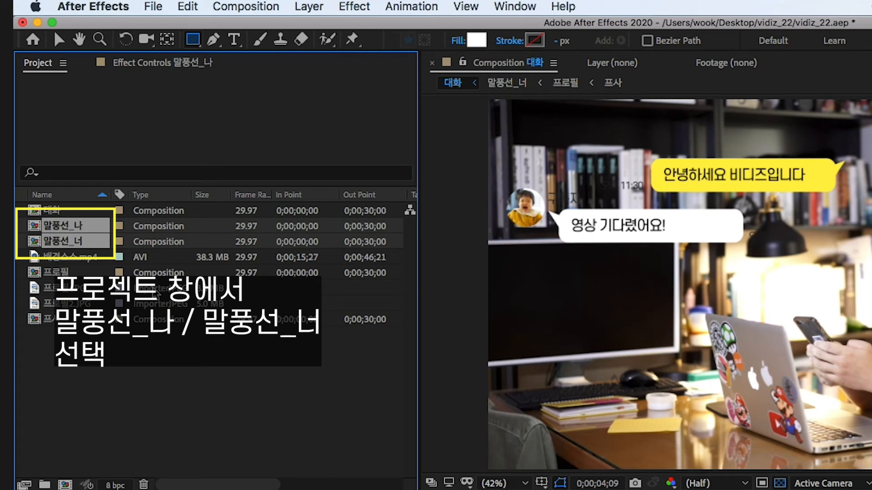
{"action": "key", "text": "ctrl+d"}
{"action": "key", "text": "ctrl+d"}
{"action": "key", "text": "ctrl+d"}
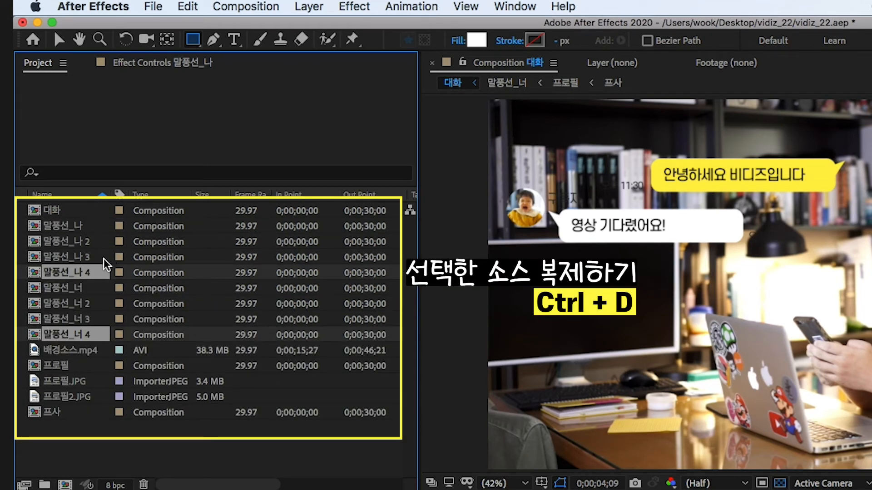
{"action": "left_click", "coordinate": [192, 458]}
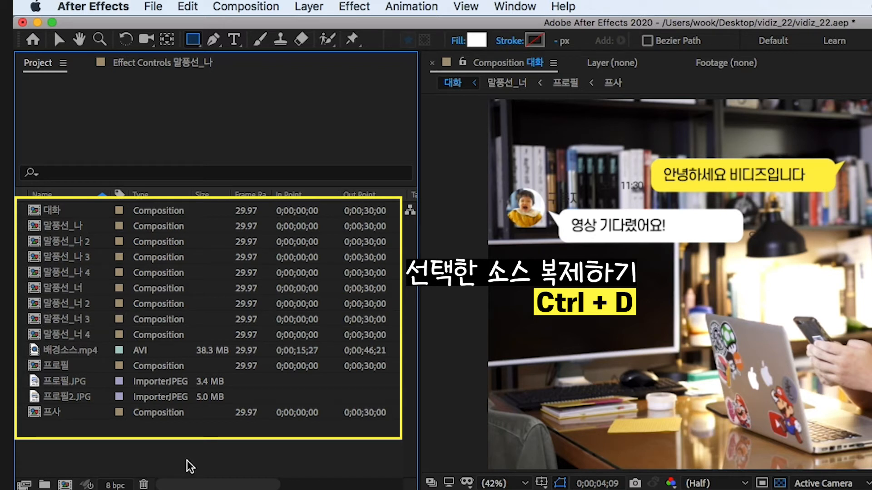
- Examine the previews of 말풍선_나 and the numbered 말풍선_나 and 말풍선_너 copies in the project
{"action": "left_click", "coordinate": [84, 226]}
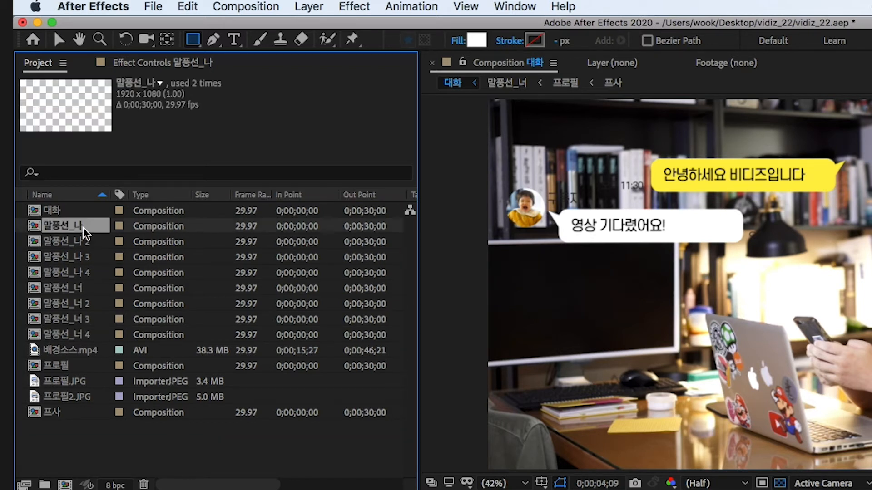
{"action": "left_click", "coordinate": [95, 241]}
{"action": "left_click", "coordinate": [91, 257]}
{"action": "left_click", "coordinate": [87, 273]}
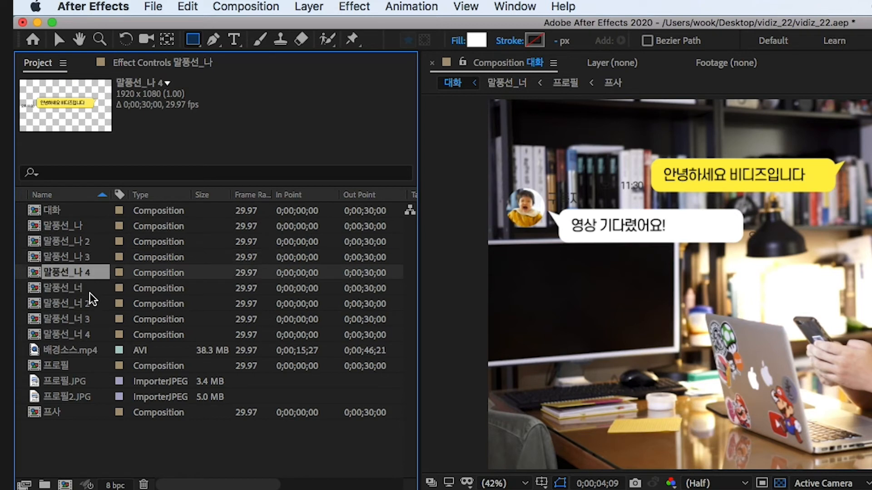
{"action": "left_click", "coordinate": [89, 303]}
{"action": "left_click", "coordinate": [91, 319]}
{"action": "left_click", "coordinate": [90, 335]}
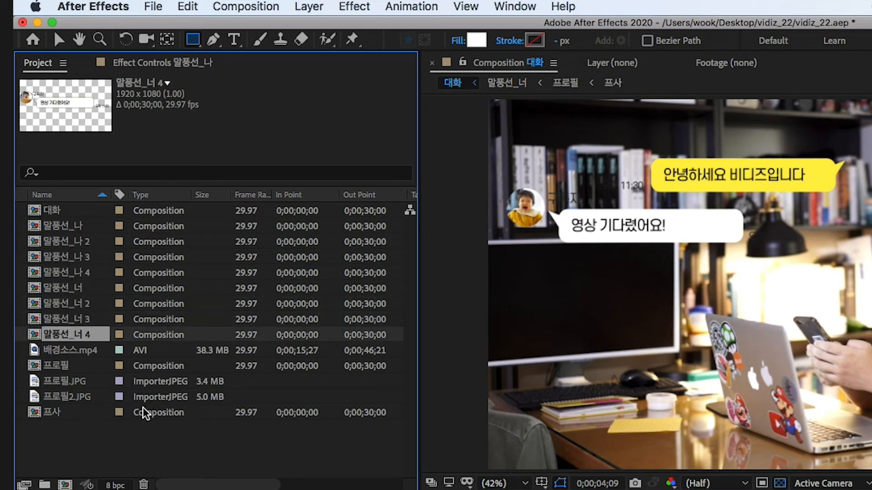
{"action": "left_click", "coordinate": [125, 443]}
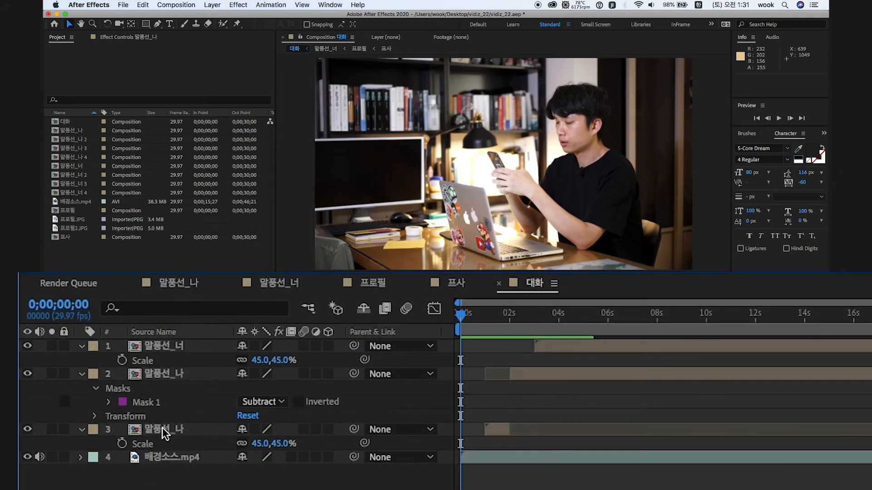
- Duplicate the short unmasked 말풍선_나 layer in 대화 and extend the copy to the end of the timeline
{"action": "left_click", "coordinate": [162, 428]}
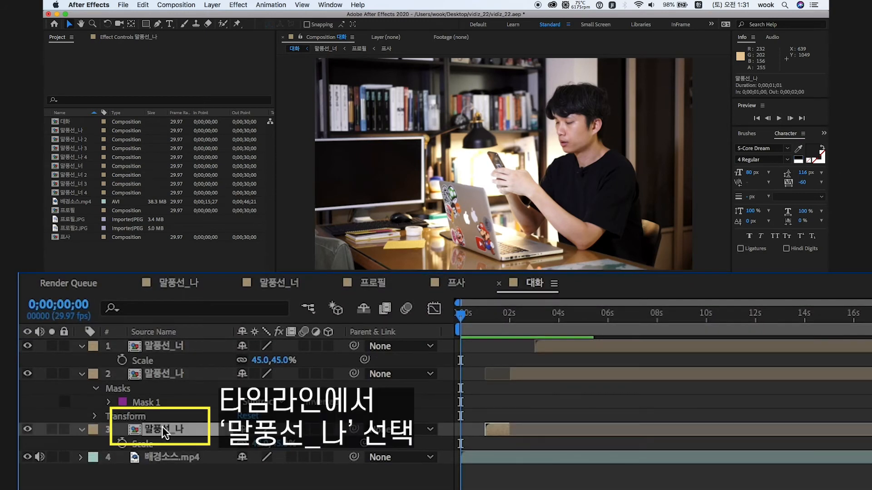
{"action": "key", "text": "ctrl+d"}
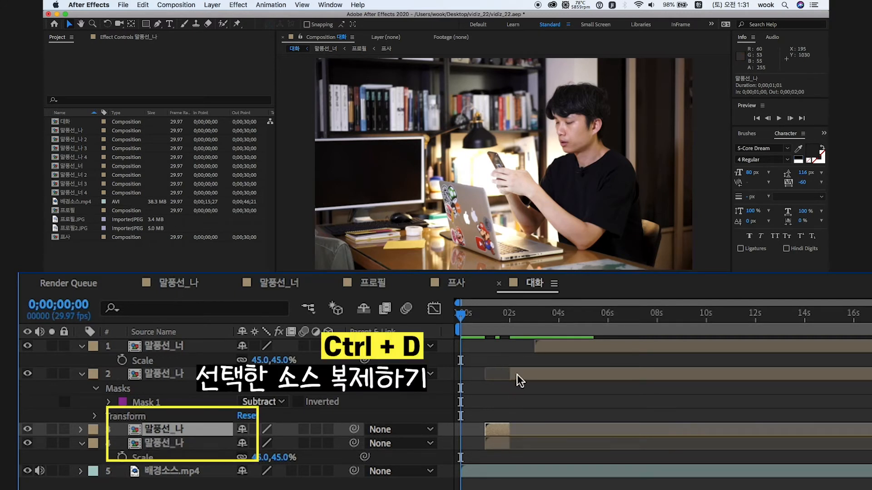
{"action": "left_click_drag", "start_coordinate": [508, 429], "coordinate": [869, 431]}
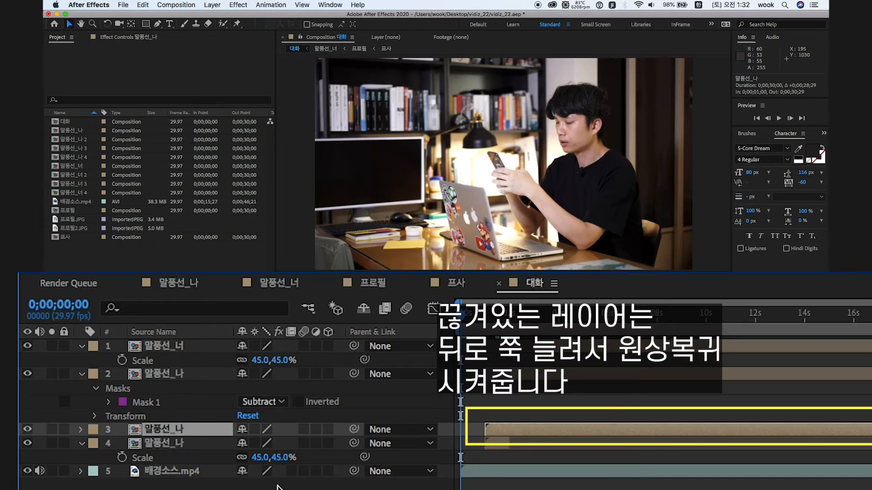
- Move the duplicated yellow bubble straight down below the white bubble, to about 741, 540
{"action": "left_click_drag", "start_coordinate": [481, 326], "coordinate": [567, 319]}
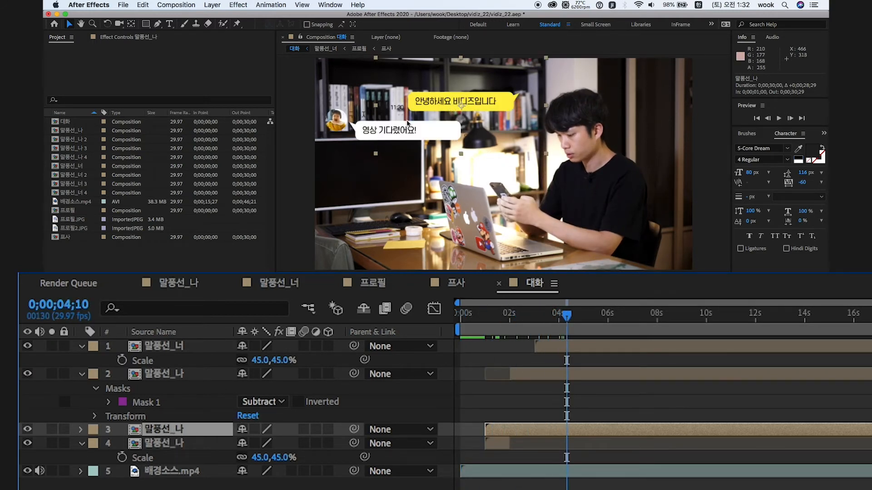
{"action": "left_click", "coordinate": [440, 106]}
{"action": "left_click_drag", "start_coordinate": [440, 105], "coordinate": [438, 160]}
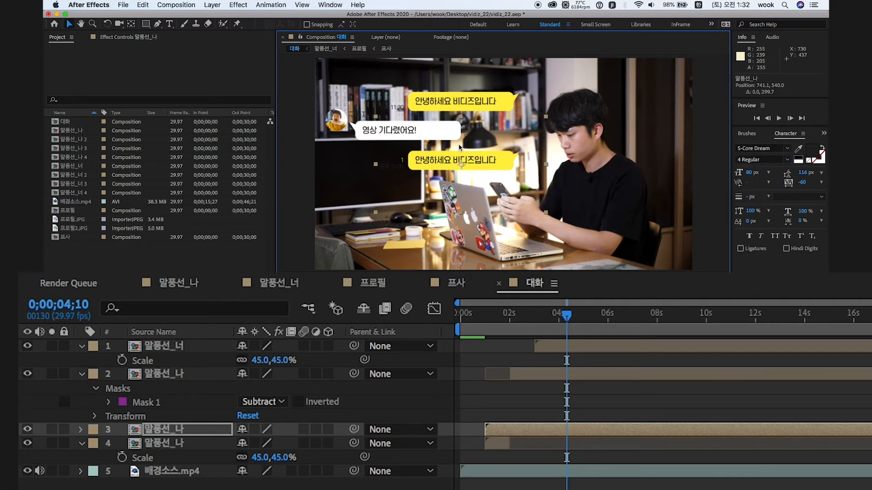
- Shift the duplicated 말풍선_나 layer to start at 0;00;04;29 and make it the topmost layer
{"action": "left_click_drag", "start_coordinate": [526, 316], "coordinate": [534, 318]}
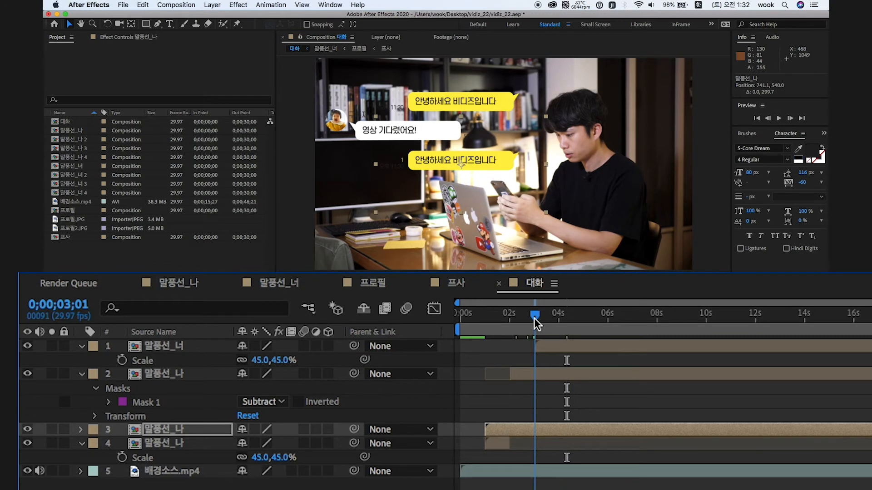
{"action": "left_click_drag", "start_coordinate": [534, 318], "coordinate": [582, 333]}
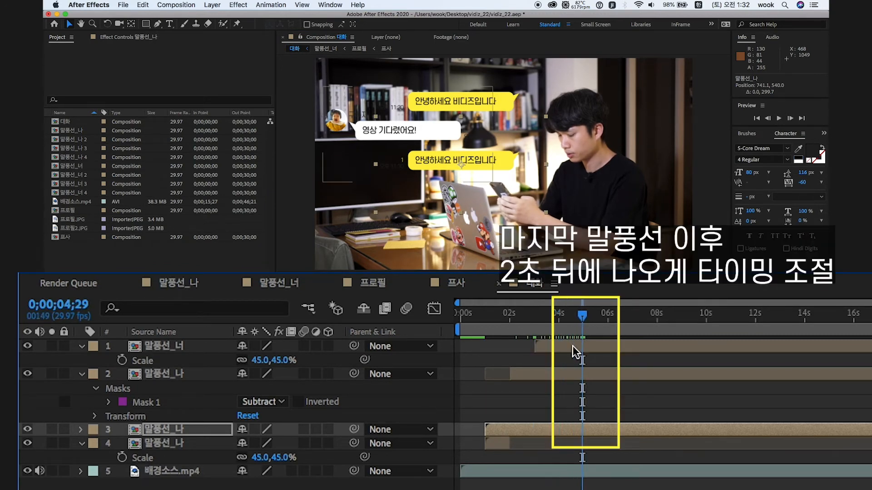
{"action": "left_click_drag", "start_coordinate": [518, 429], "coordinate": [623, 429]}
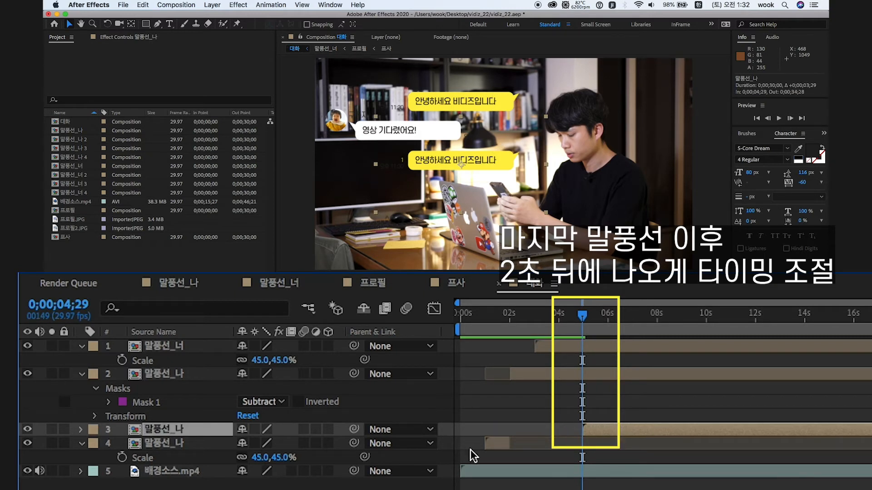
{"action": "left_click_drag", "start_coordinate": [159, 431], "coordinate": [162, 344]}
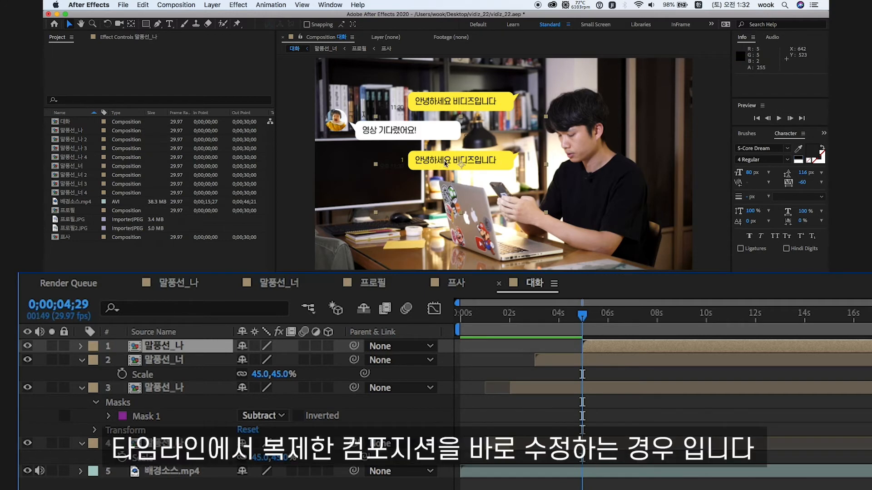
- Open 말풍선_나 from the duplicated layer, replace its message with "ㄴㅇㅍㄹㄴㅇㄹㄴㅇㄹㄴ" and return to the 대화 composition
{"action": "double_click", "coordinate": [618, 350]}
{"action": "left_click", "coordinate": [466, 158]}
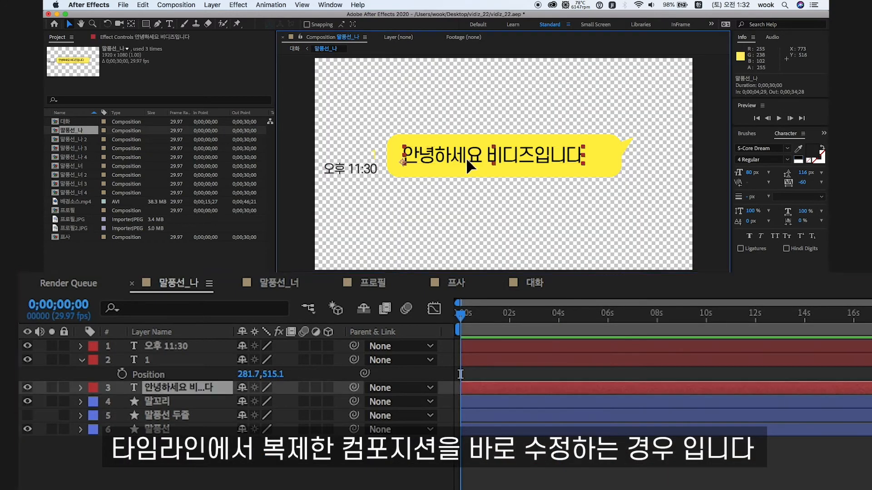
{"action": "double_click", "coordinate": [466, 157]}
{"action": "type", "text": "ㄴㅇㅍㄹㄴㅇㄹㄴㅇㄹㄴ"}
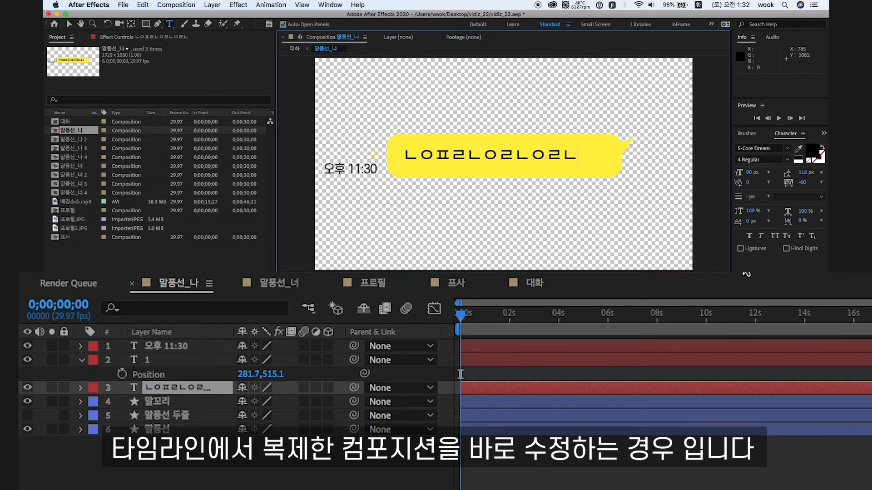
{"action": "left_click", "coordinate": [532, 282]}
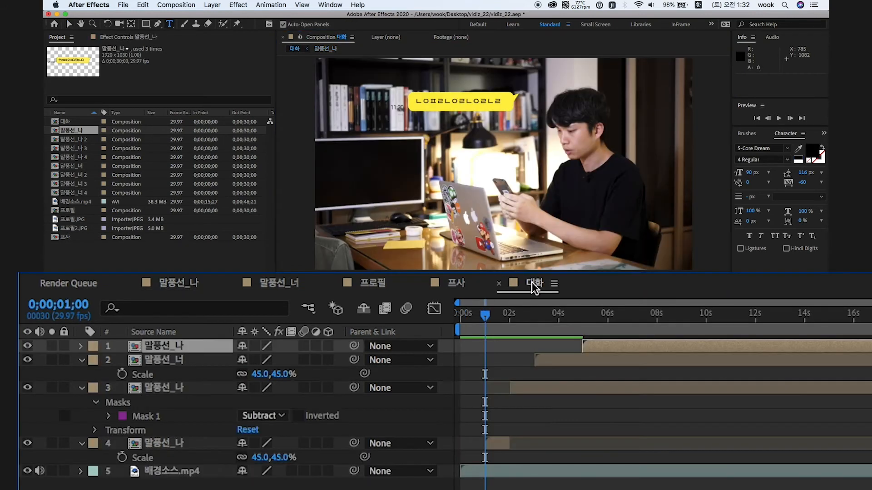
- Replace the topmost duplicated 말풍선_나 layer in 대화 with the 말풍선_나 2 composition, keeping its timing and position
{"action": "left_click", "coordinate": [633, 318]}
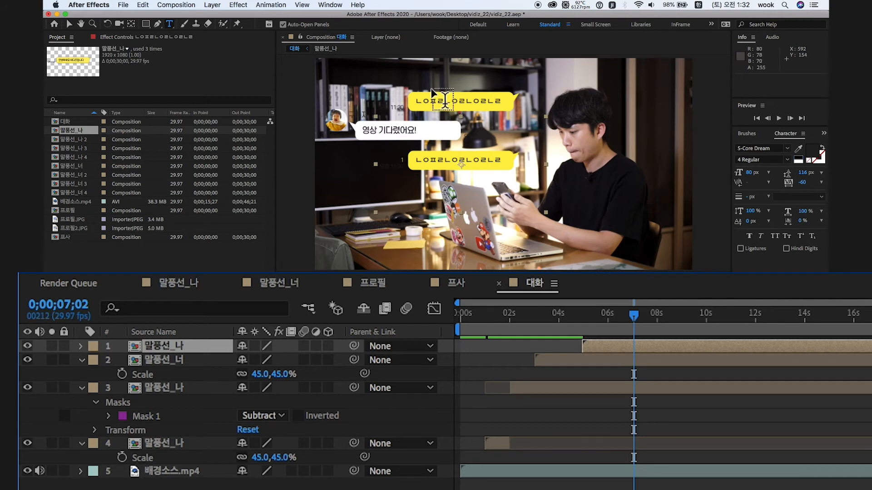
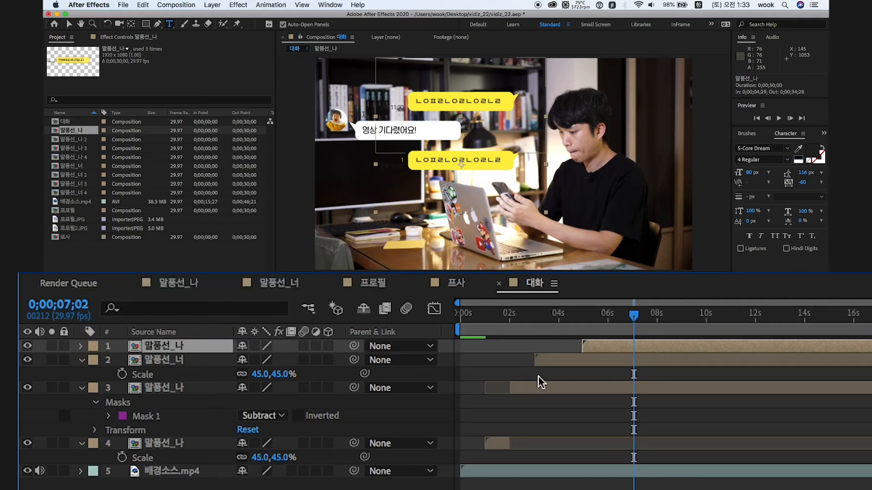
{"action": "key", "text": "space"}
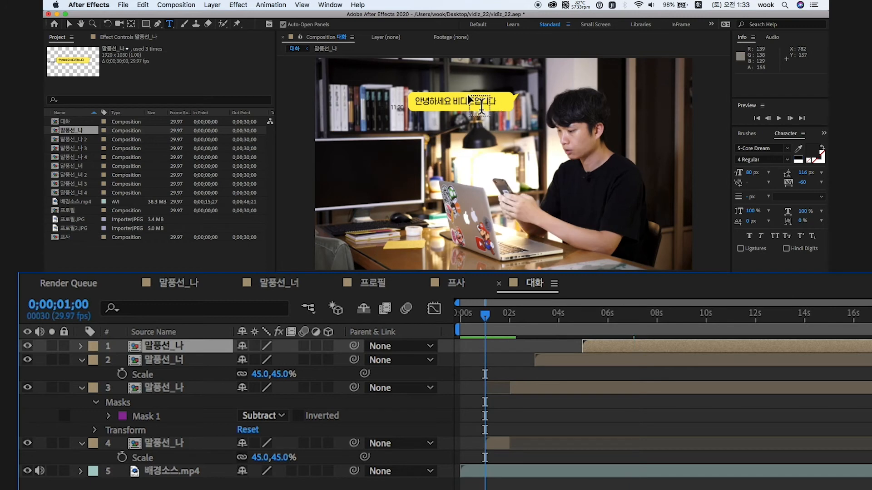
{"action": "left_click", "coordinate": [642, 313]}
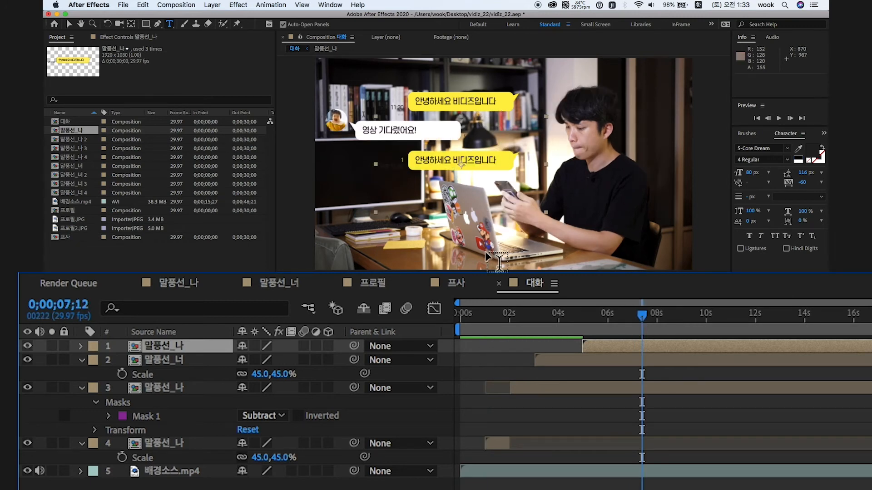
{"action": "left_click", "coordinate": [173, 348]}
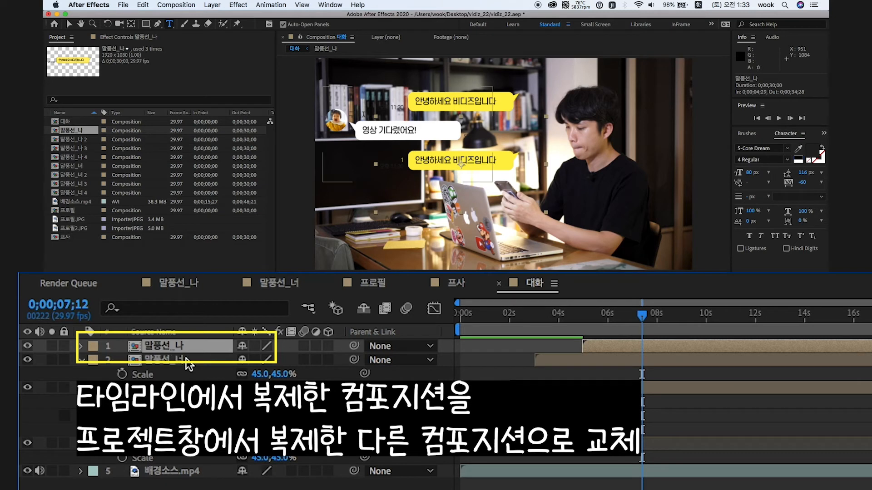
{"action": "left_click", "coordinate": [73, 140]}
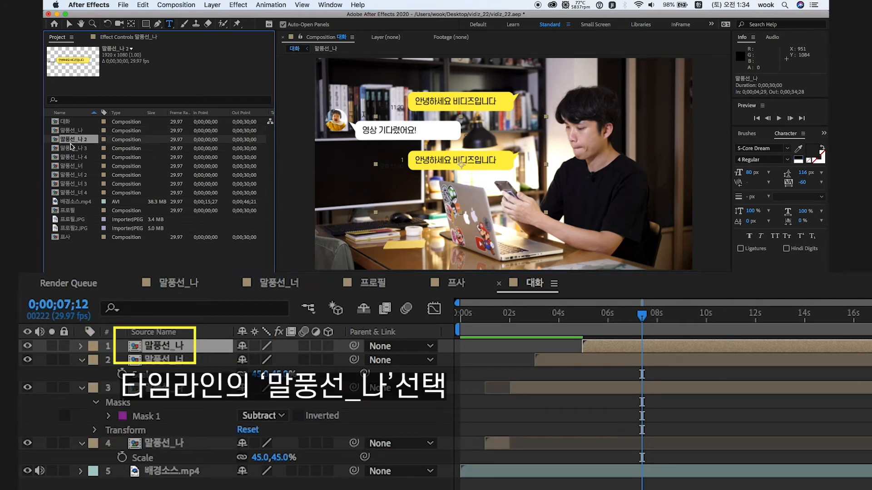
{"action": "left_click_drag", "start_coordinate": [74, 143], "coordinate": [185, 349]}
{"action": "key", "text": "alt"}
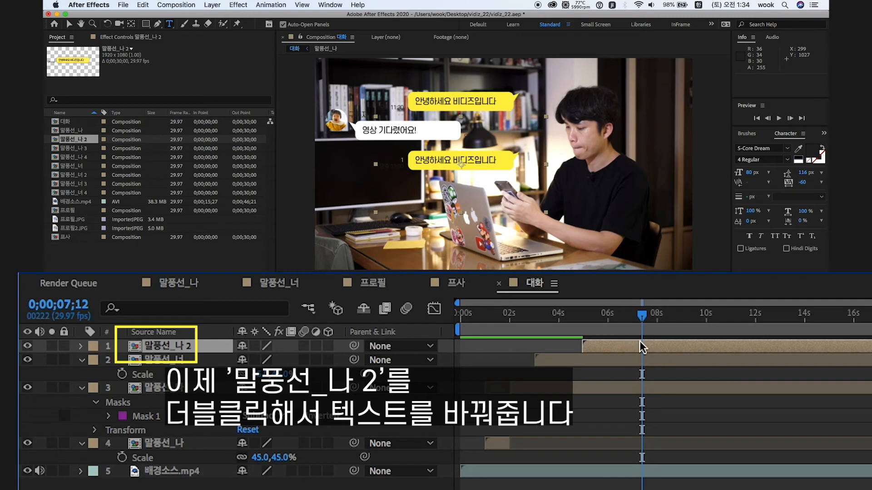
- Open 말풍선_나 2 and replace its message with two lines: "오늘은 이렇게 카톡 대화창" and "만드는 법을 알려드릴거에요"
{"action": "double_click", "coordinate": [672, 345]}
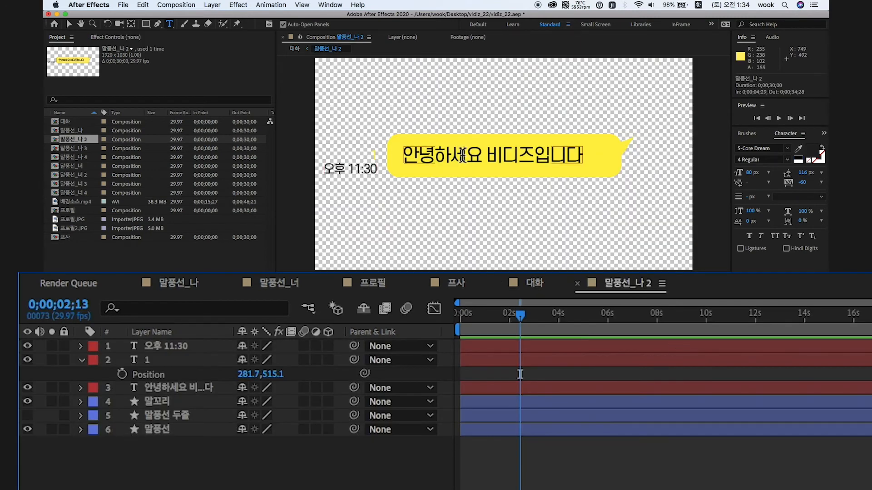
{"action": "left_click", "coordinate": [463, 155]}
{"action": "key", "text": "super+a"}
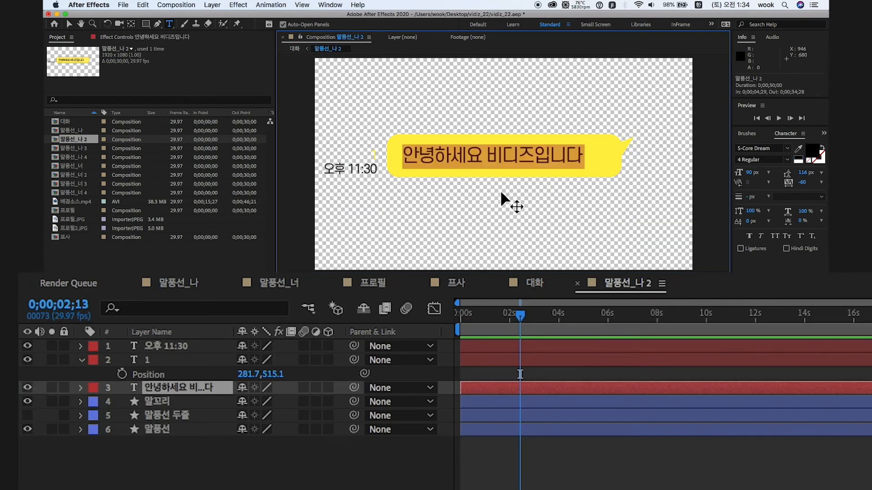
{"action": "type", "text": "오늘은 이"}
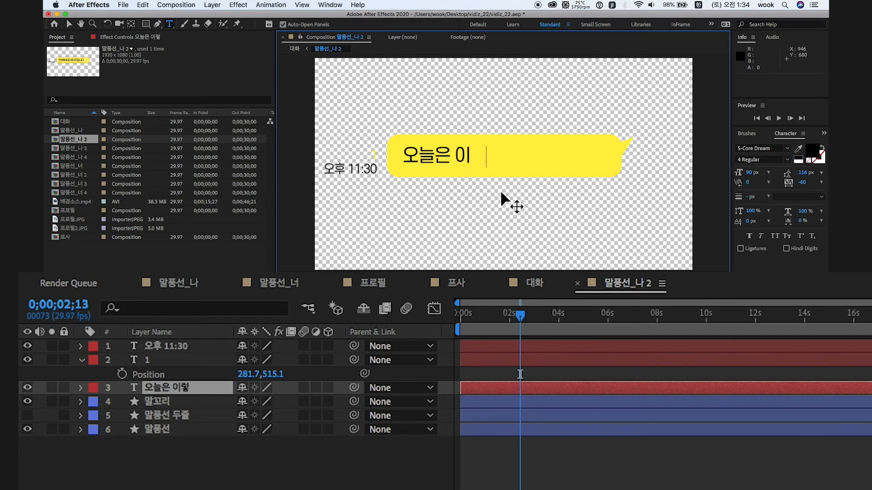
{"action": "type", "text": "렇게 카톡 대화창"}
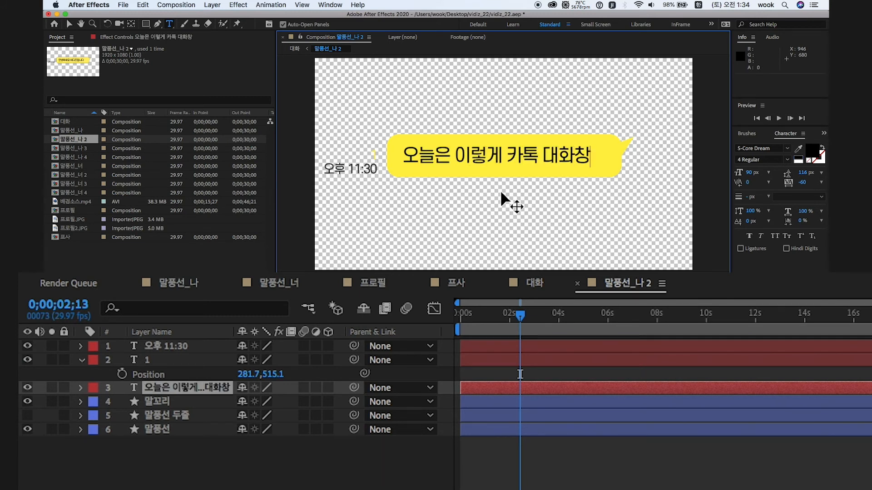
{"action": "key", "text": "Return"}
{"action": "type", "text": "만"}
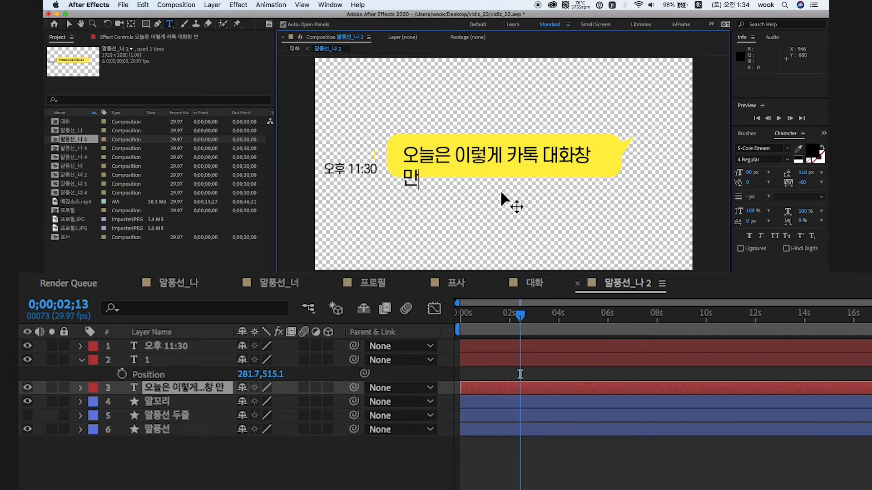
{"action": "type", "text": "드는 법을 알려드릴거에요"}
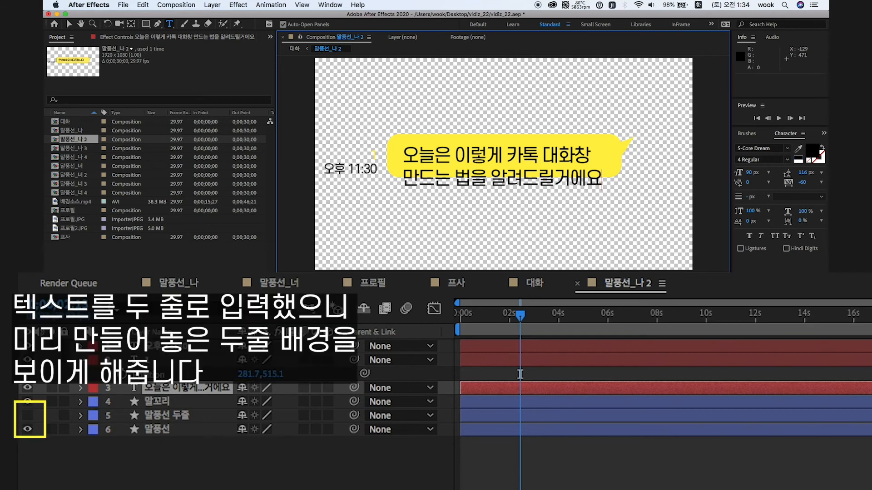
{"action": "left_click", "coordinate": [121, 455]}
- Hide the single-line 말풍선 shape, show 말풍선 두줄 instead, and hide the read mark layer 1
{"action": "left_click", "coordinate": [27, 429]}
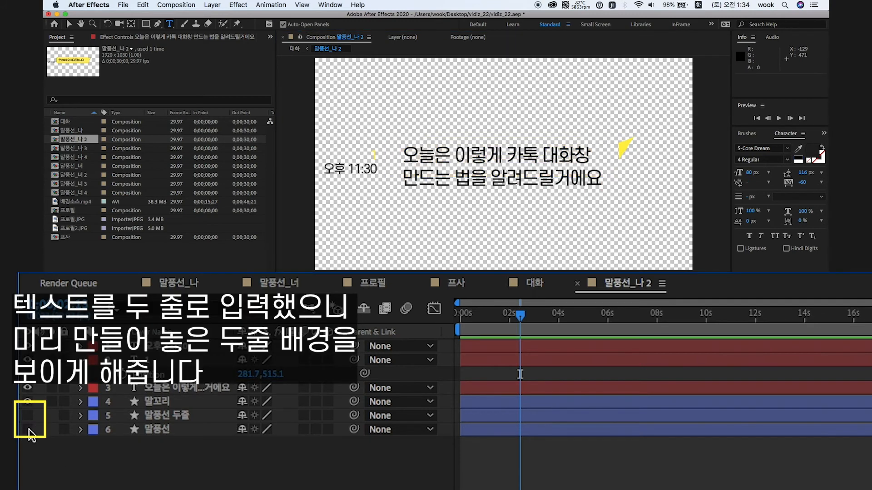
{"action": "left_click", "coordinate": [28, 416]}
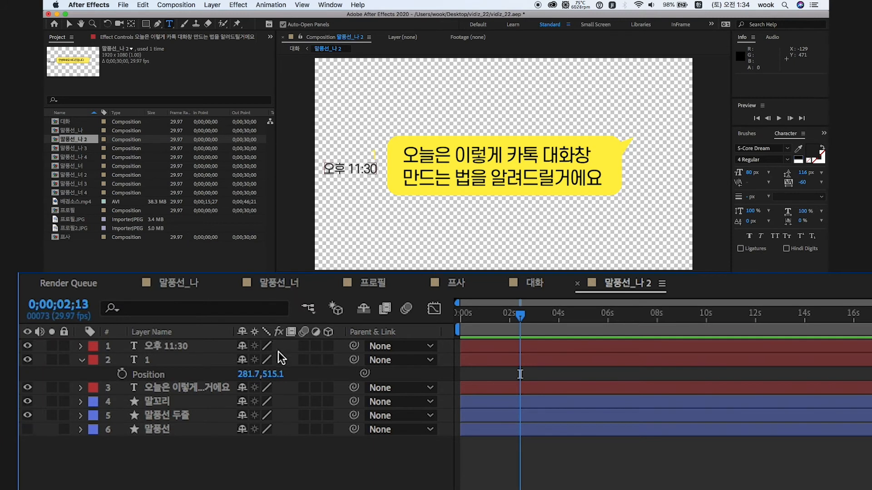
{"action": "left_click", "coordinate": [27, 361]}
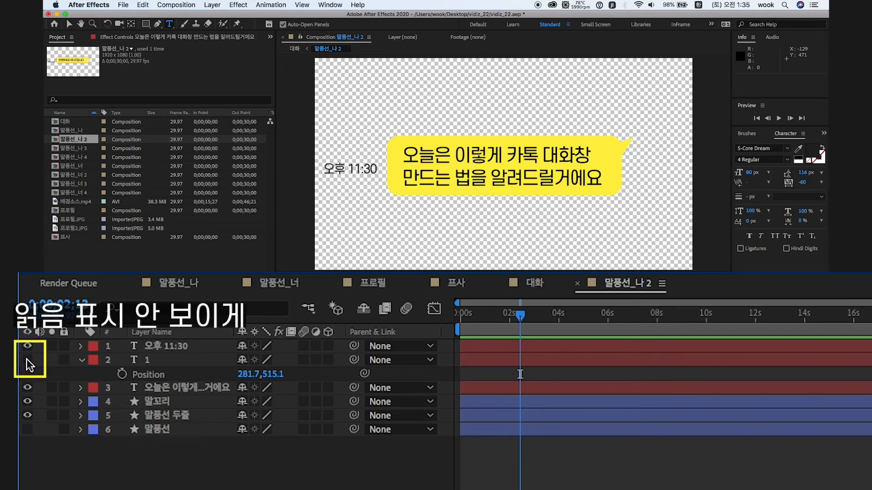
- Move the 오후 11:30 time text down to line up with the two-line bubble's lower edge and return to the 대화 composition
{"action": "left_click", "coordinate": [168, 348]}
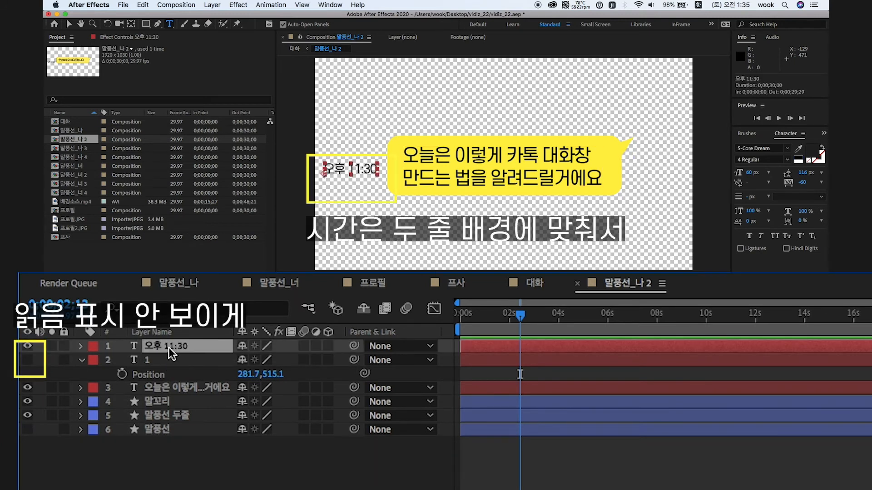
{"action": "key", "text": "v"}
{"action": "left_click_drag", "start_coordinate": [367, 171], "coordinate": [334, 188]}
{"action": "left_click", "coordinate": [254, 465]}
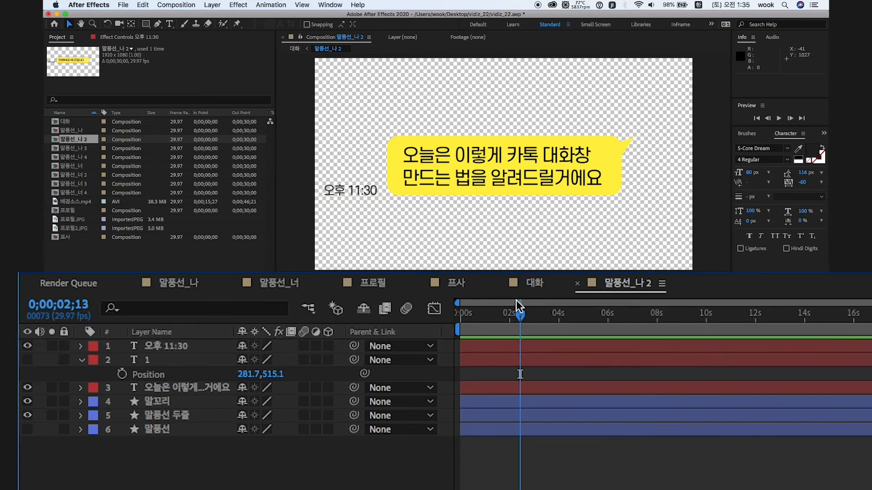
{"action": "left_click", "coordinate": [535, 283]}
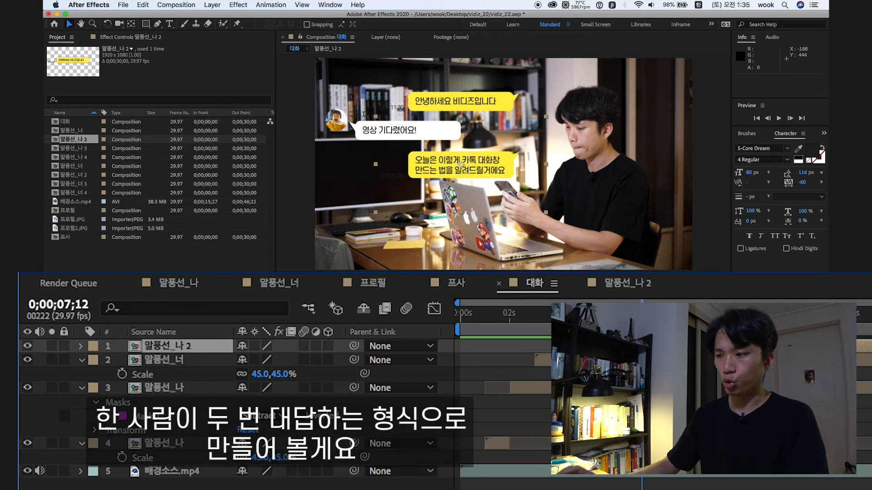
- Duplicate the 말풍선_너 layer, make the copy the topmost layer and start it at 0;00;07;02
{"action": "key", "text": "super+shift+a"}
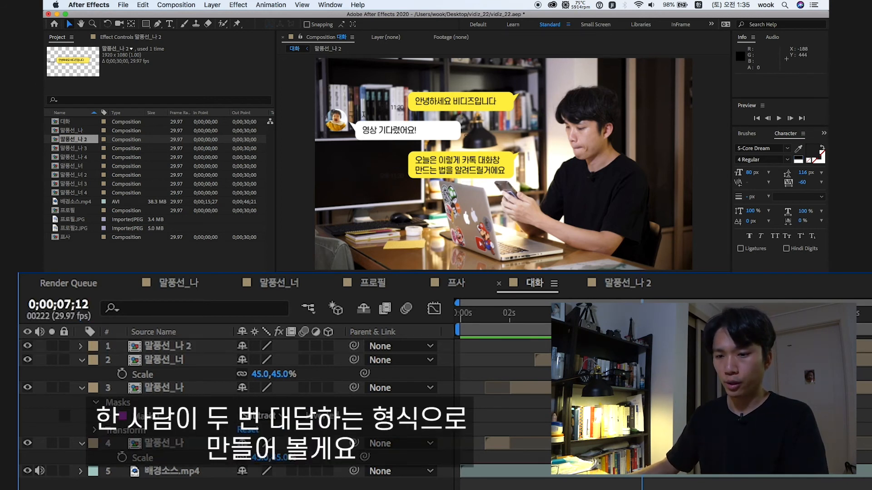
{"action": "left_click", "coordinate": [175, 361]}
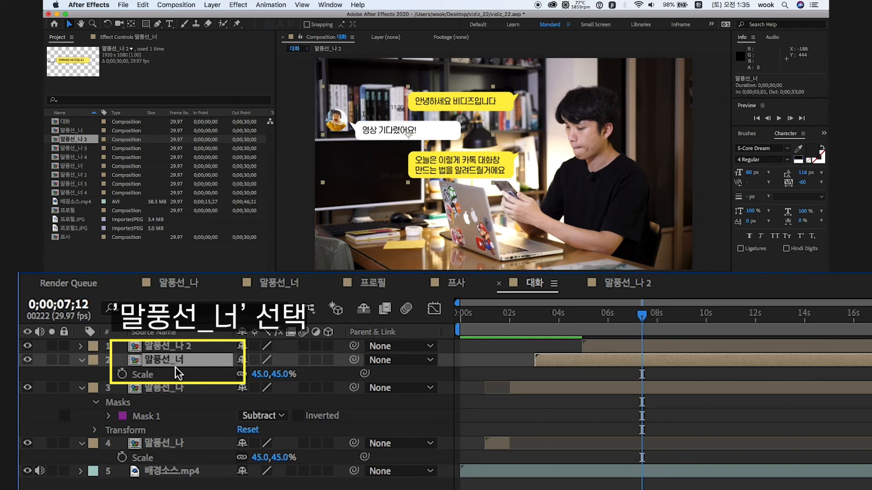
{"action": "key", "text": "super+d"}
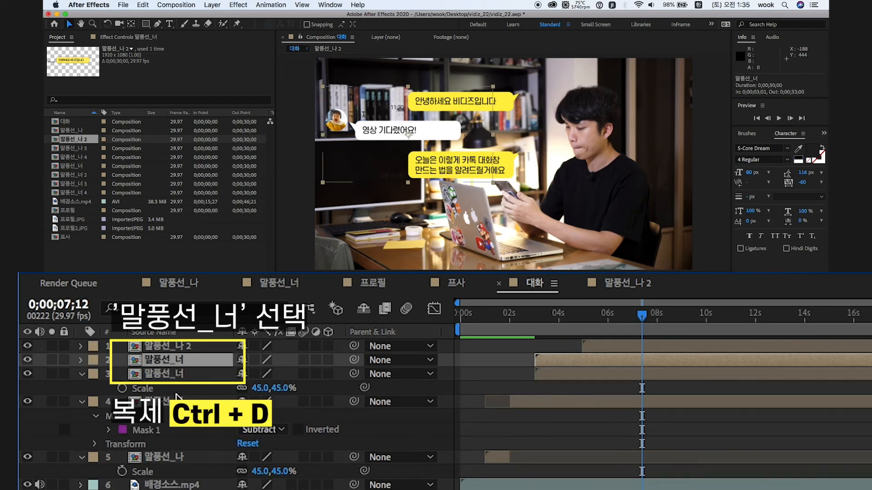
{"action": "mouse_move", "coordinate": [165, 358]}
{"action": "left_mouse_down"}
{"action": "mouse_move", "coordinate": [168, 340]}
{"action": "mouse_move", "coordinate": [170, 347]}
{"action": "left_mouse_up"}
{"action": "left_click_drag", "start_coordinate": [572, 349], "coordinate": [642, 344]}
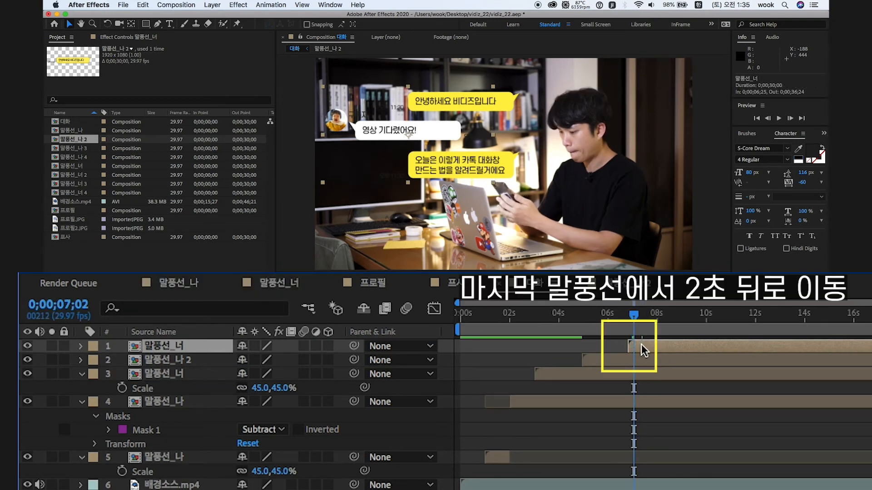
{"action": "key", "text": "["}
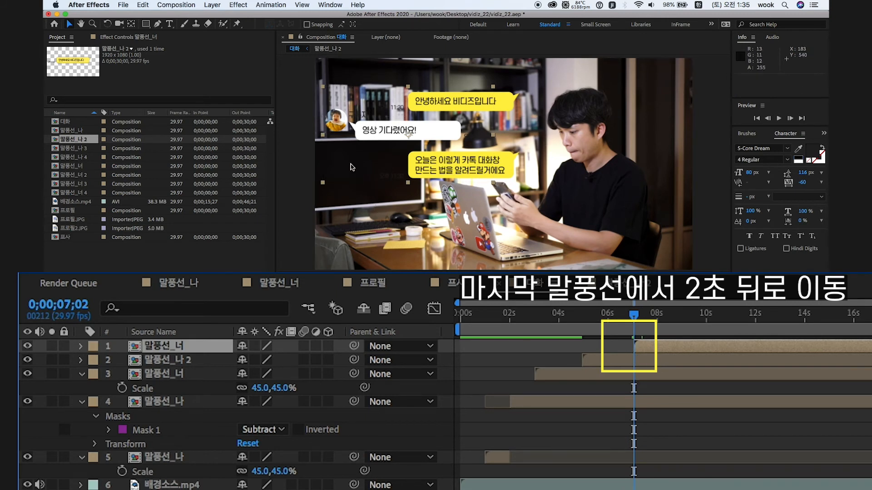
- Move the duplicated white bubble straight down below the two-line yellow bubble, to about 472, 733, and replace its source with 말풍선_너 2
{"action": "left_click", "coordinate": [380, 125]}
{"action": "left_click_drag", "start_coordinate": [381, 131], "coordinate": [389, 200]}
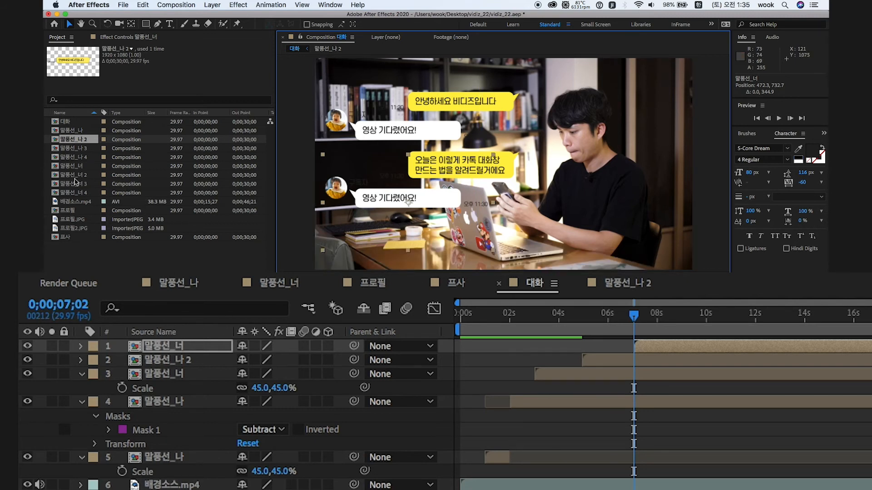
{"action": "left_click", "coordinate": [73, 176]}
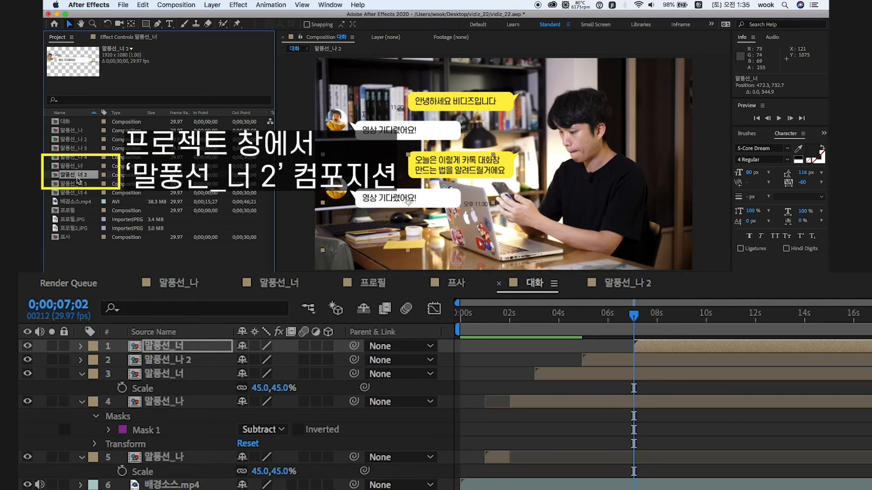
{"action": "left_click_drag", "start_coordinate": [80, 177], "coordinate": [177, 350]}
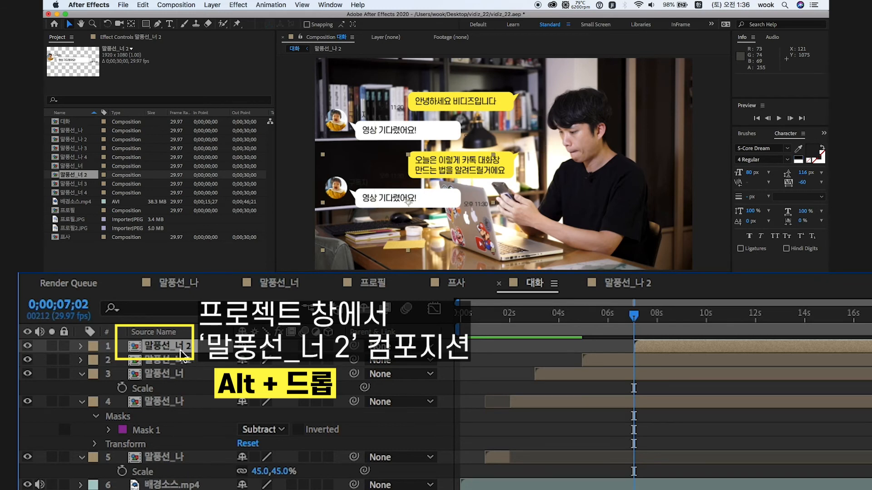
- Open 말풍선_너 2, replace its message with "우와! 꼭 필요한 효과였는데" and return to the 대화 composition
{"action": "double_click", "coordinate": [168, 348]}
{"action": "double_click", "coordinate": [454, 160]}
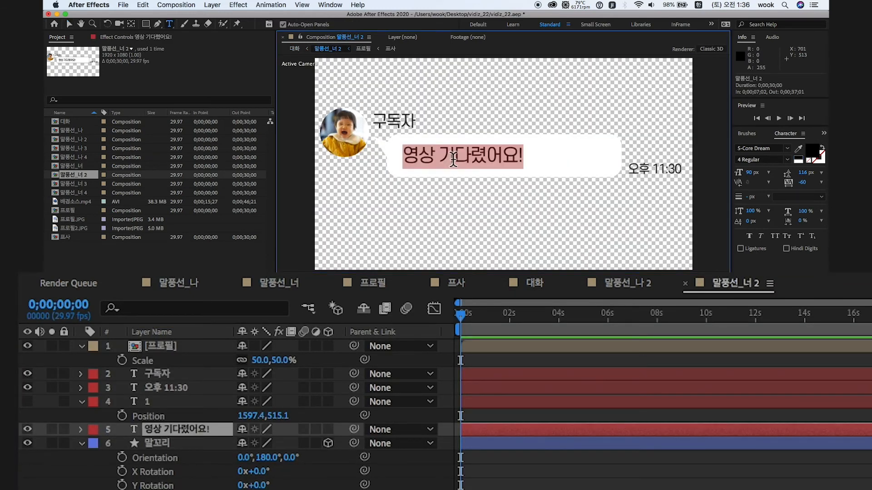
{"action": "type", "text": "우와! 꼭"}
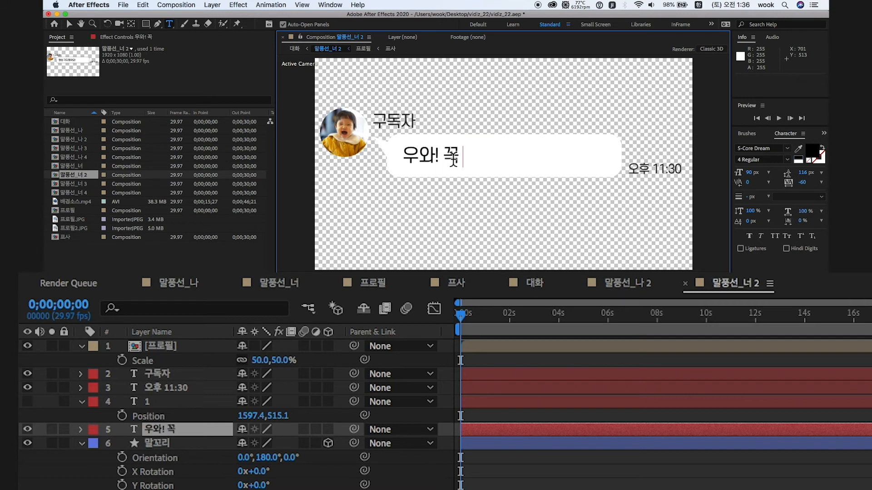
{"action": "type", "text": " 필요한 효과였는데"}
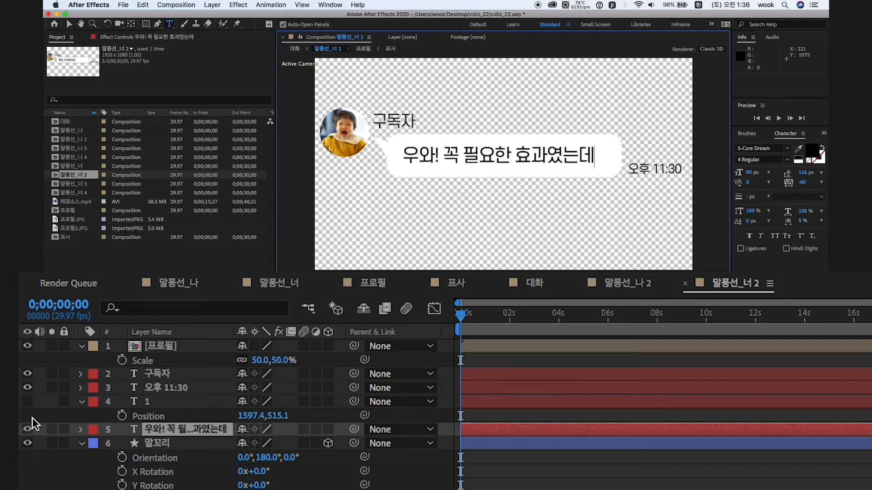
{"action": "left_click", "coordinate": [309, 488]}
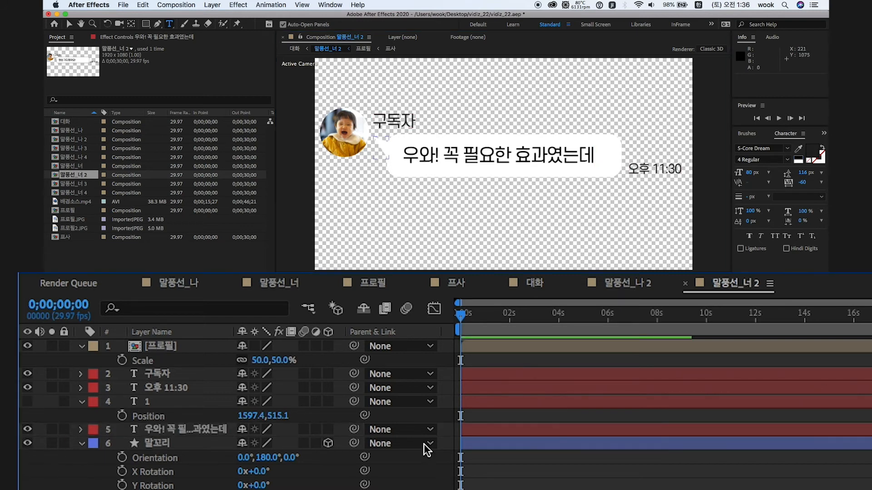
{"action": "left_click", "coordinate": [528, 287]}
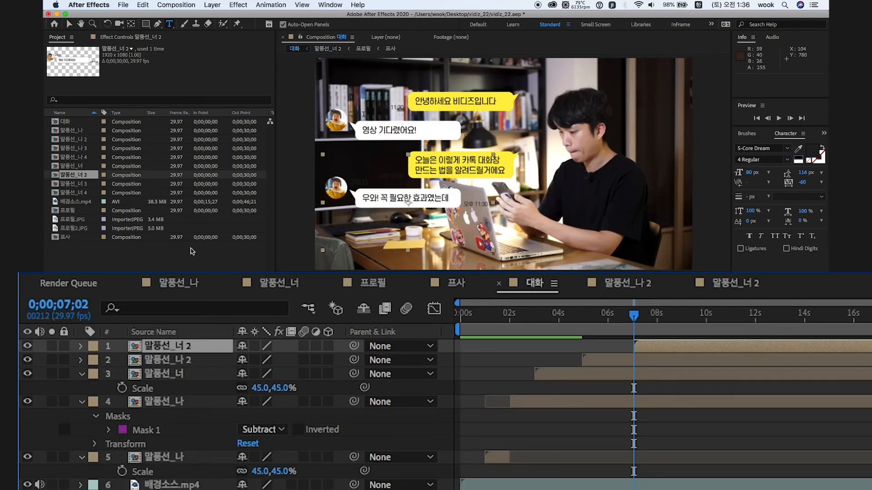
- Duplicate the 말풍선_너 2 layer in 대화 and start the copy at 0;00;07;29
{"action": "left_click", "coordinate": [158, 347]}
{"action": "key", "text": "cmd+d"}
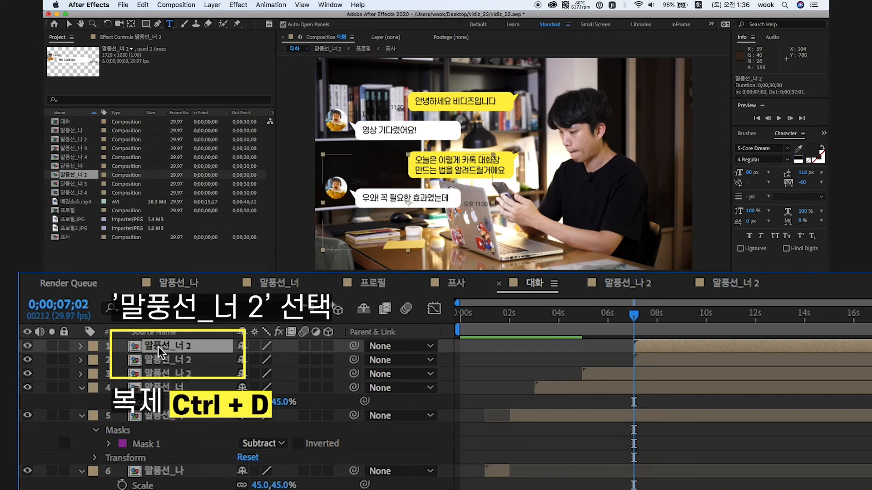
{"action": "left_click_drag", "start_coordinate": [639, 324], "coordinate": [657, 335]}
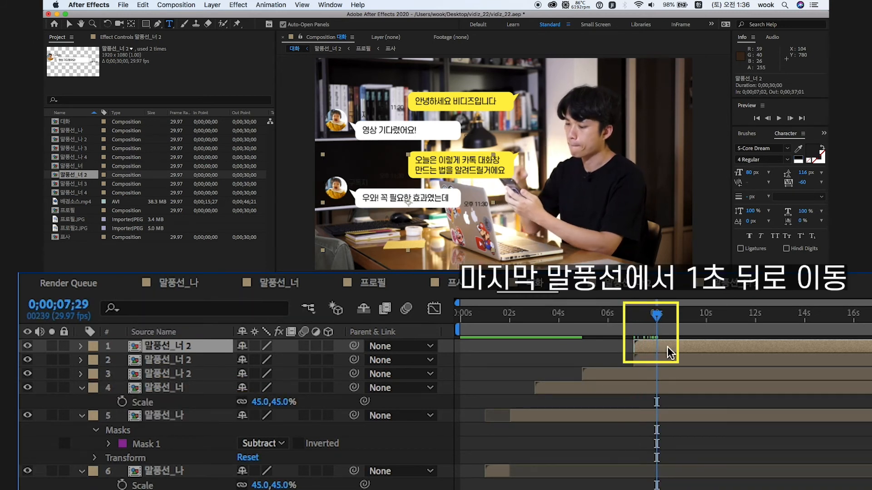
{"action": "key", "text": "["}
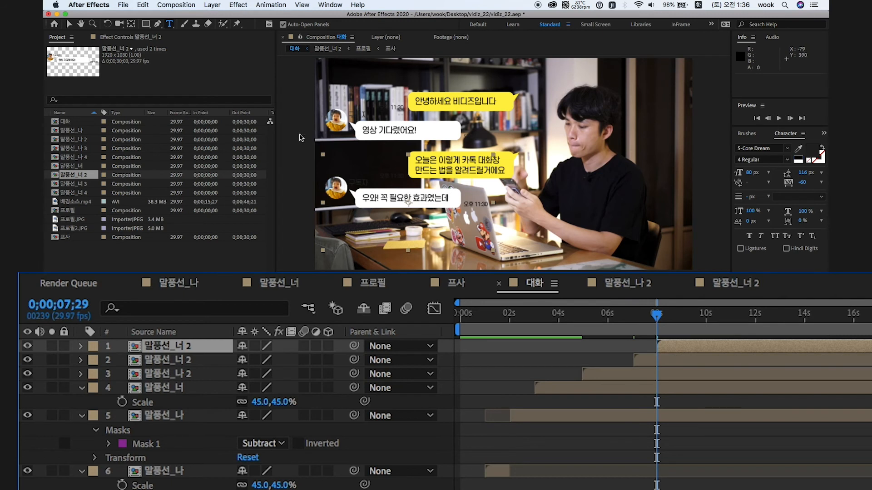
- Move the duplicated white bubble straight down to about 472, 844.5 and replace its source with 말풍선_너 3
{"action": "key", "text": "v"}
{"action": "left_click_drag", "start_coordinate": [387, 201], "coordinate": [385, 218]}
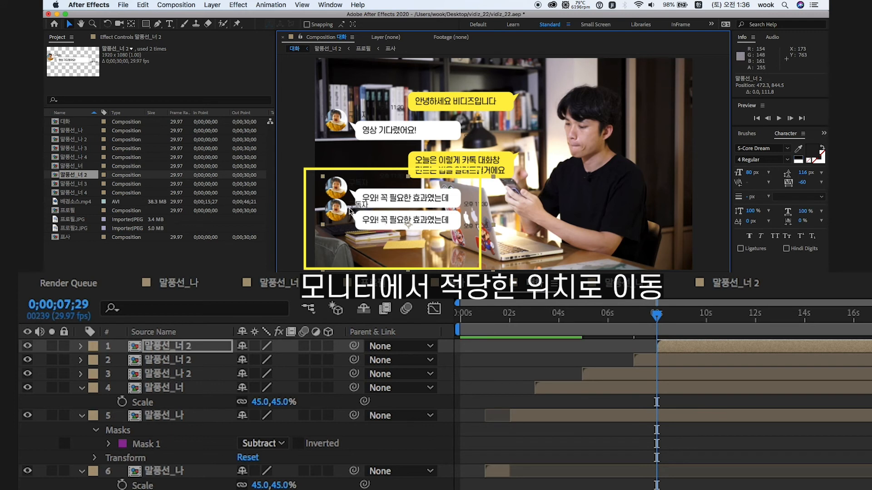
{"action": "left_click", "coordinate": [177, 348]}
{"action": "left_click_drag", "start_coordinate": [71, 187], "coordinate": [177, 349]}
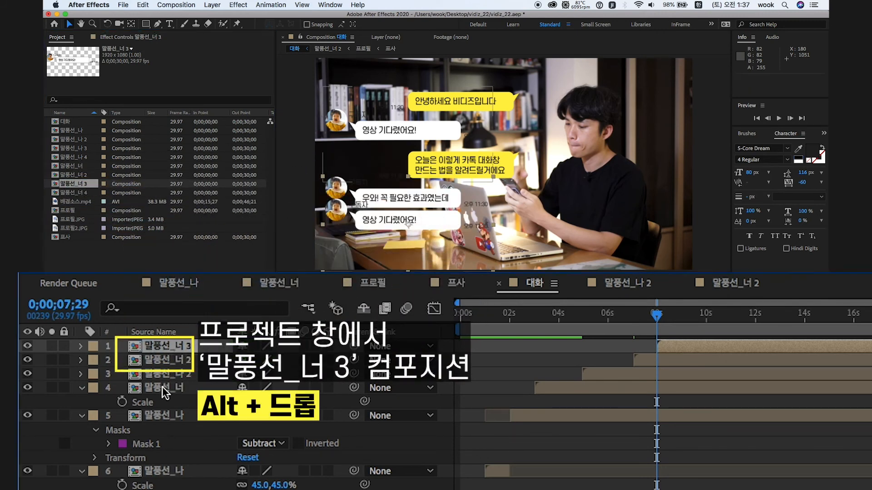
- Open the 말풍선_너 3 composition and replace its message text with "어서 알려주세요!"
{"action": "double_click", "coordinate": [730, 347]}
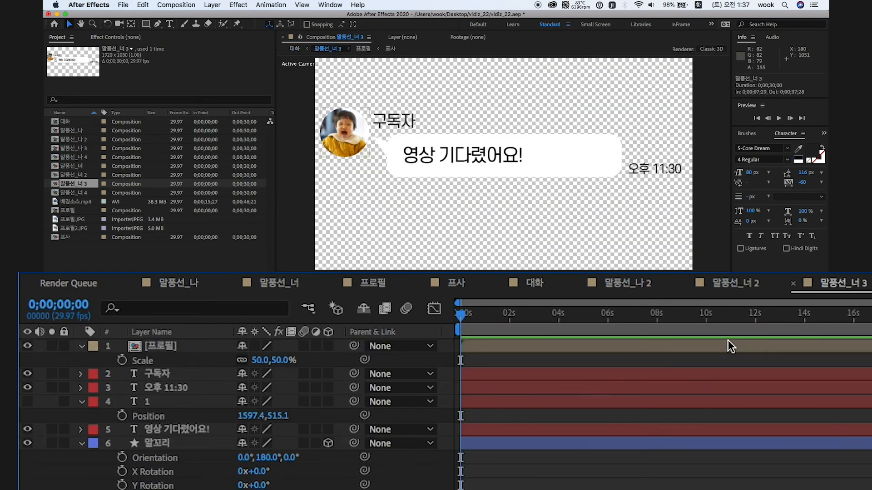
{"action": "left_click", "coordinate": [174, 430]}
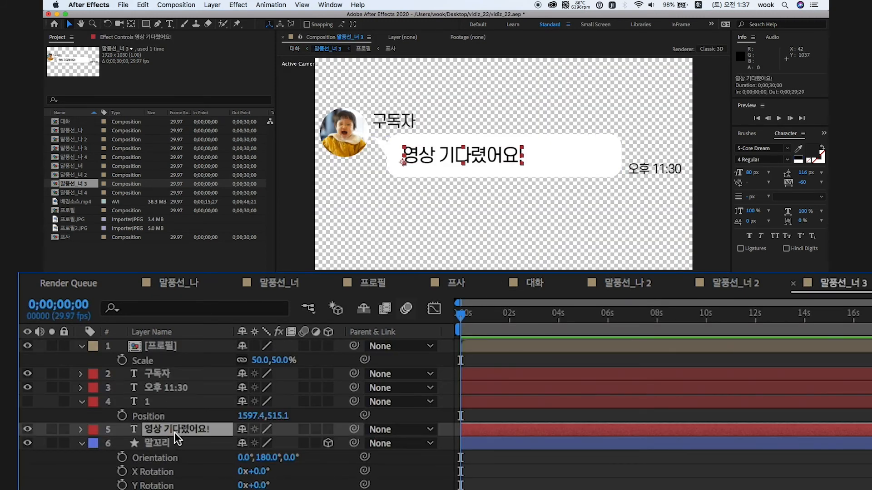
{"action": "double_click", "coordinate": [176, 432]}
{"action": "type", "text": "어서 알려주세요!"}
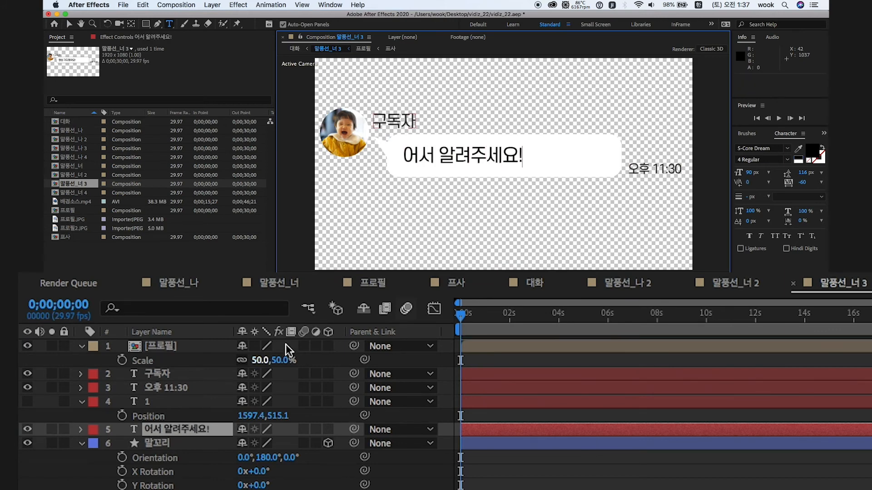
{"action": "left_click", "coordinate": [359, 489]}
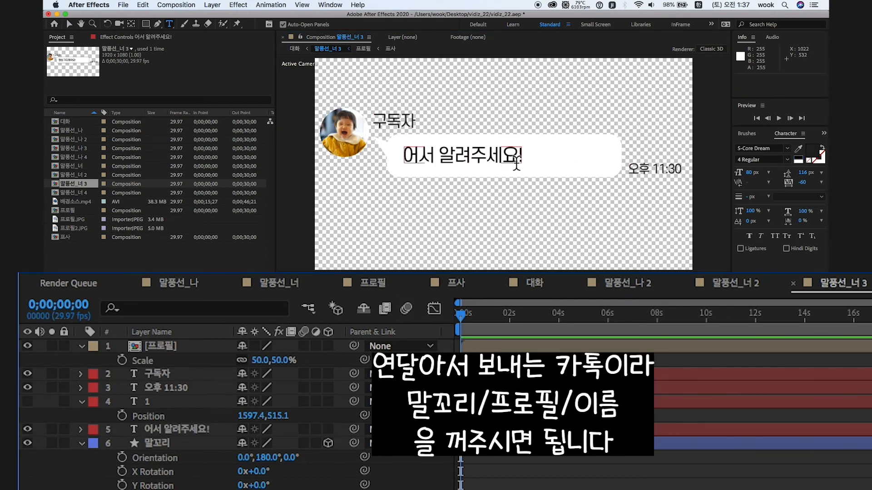
- Hide the 말꼬리, 프로필 and 구독자 layers in 말풍선_너 3 and return to the 대화 composition
{"action": "left_click", "coordinate": [28, 443]}
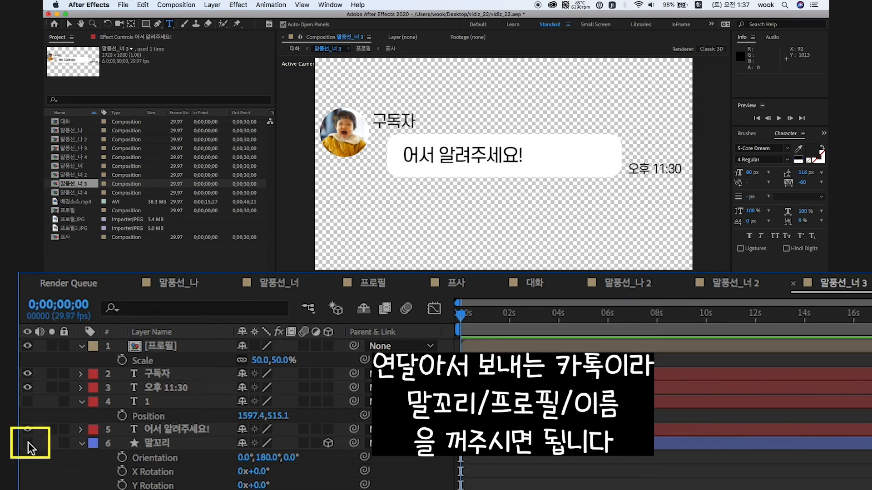
{"action": "left_click", "coordinate": [27, 346]}
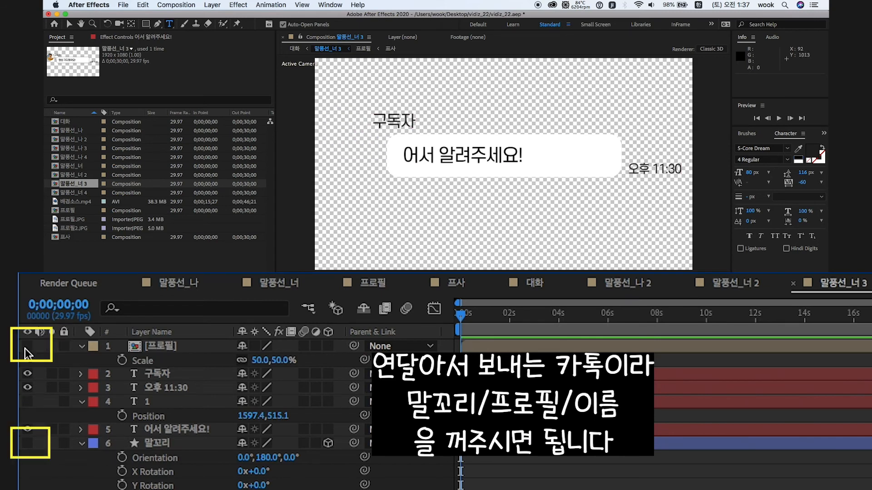
{"action": "left_click", "coordinate": [27, 374]}
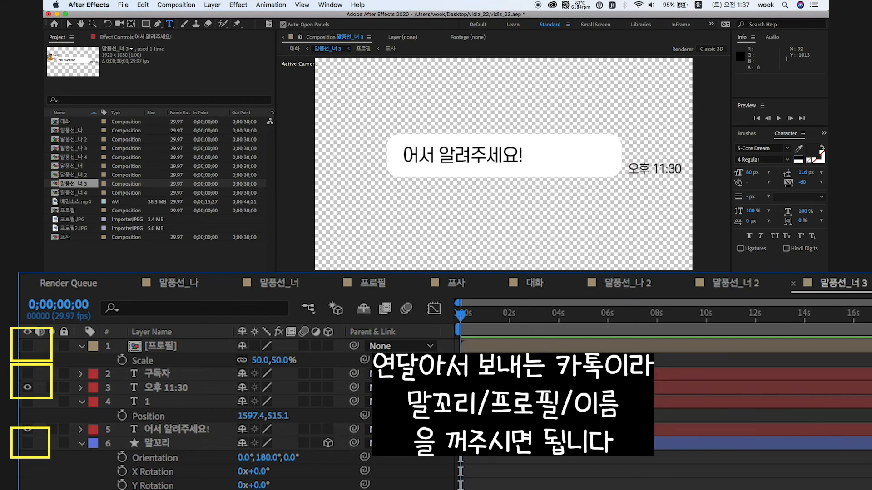
{"action": "left_click", "coordinate": [535, 282]}
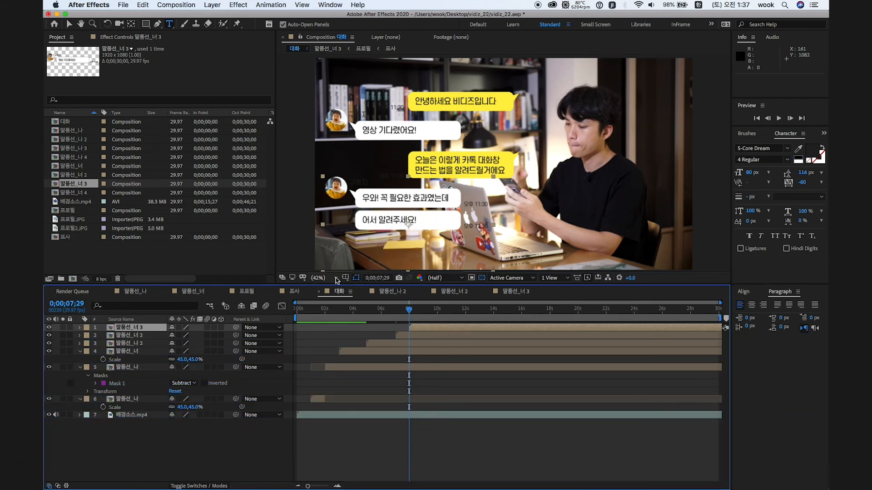
- Create a white 1920 × 1080 px solid in 대화 and place it directly above the 배경소스.mp4 layer
{"action": "left_click_drag", "start_coordinate": [366, 309], "coordinate": [429, 336]}
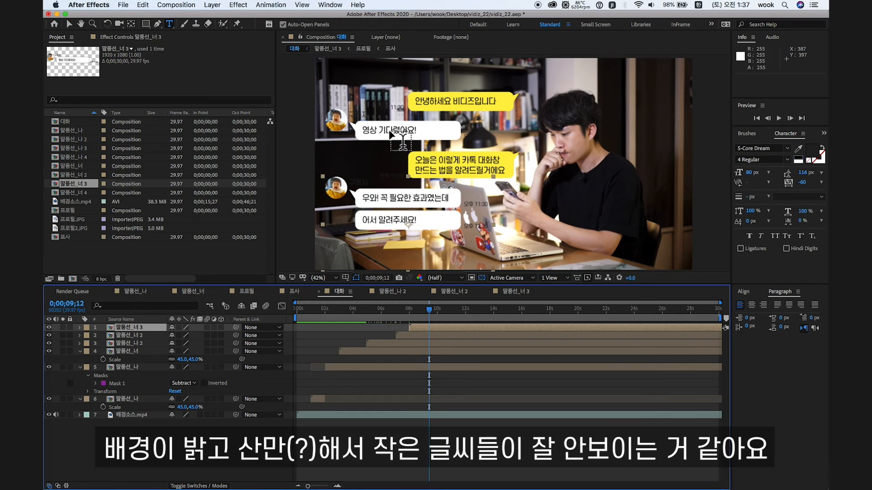
{"action": "left_click", "coordinate": [186, 460]}
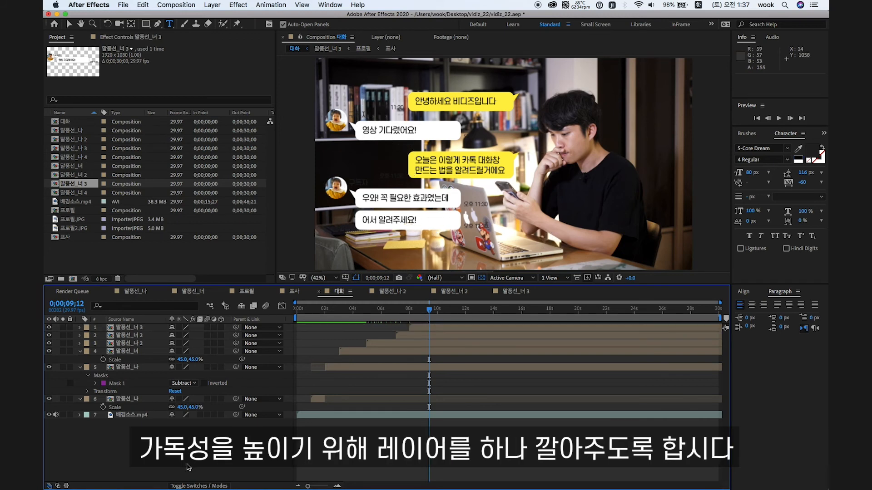
{"action": "key", "text": "ctrl+y"}
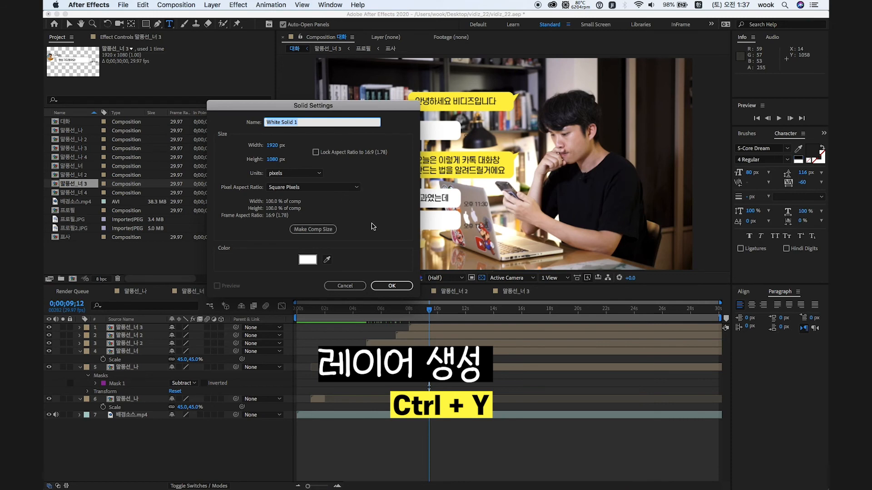
{"action": "left_click", "coordinate": [314, 259]}
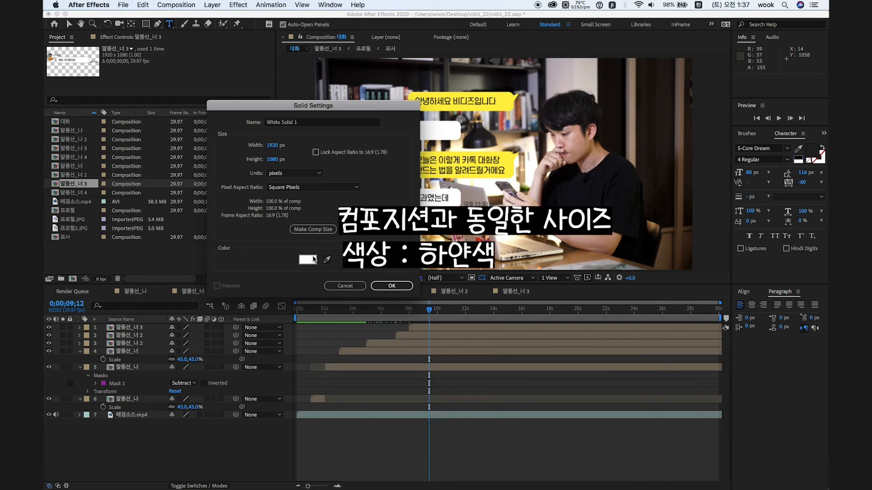
{"action": "left_click", "coordinate": [391, 286]}
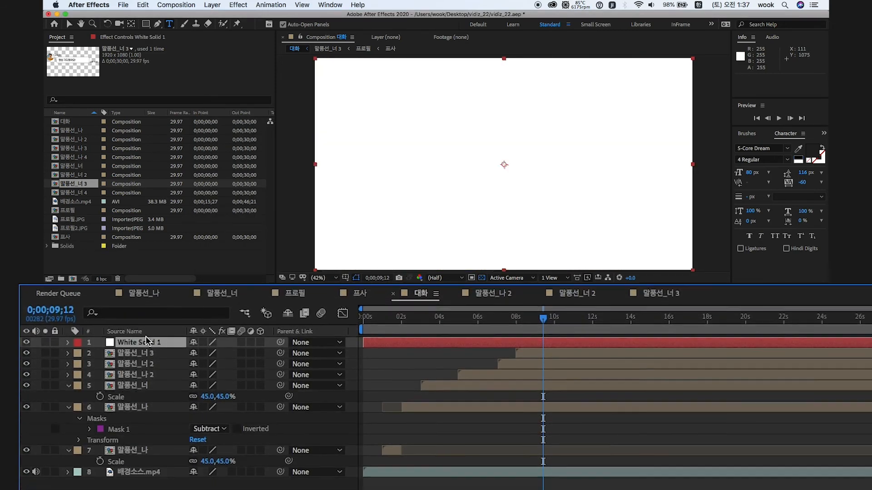
{"action": "left_click_drag", "start_coordinate": [129, 329], "coordinate": [124, 453]}
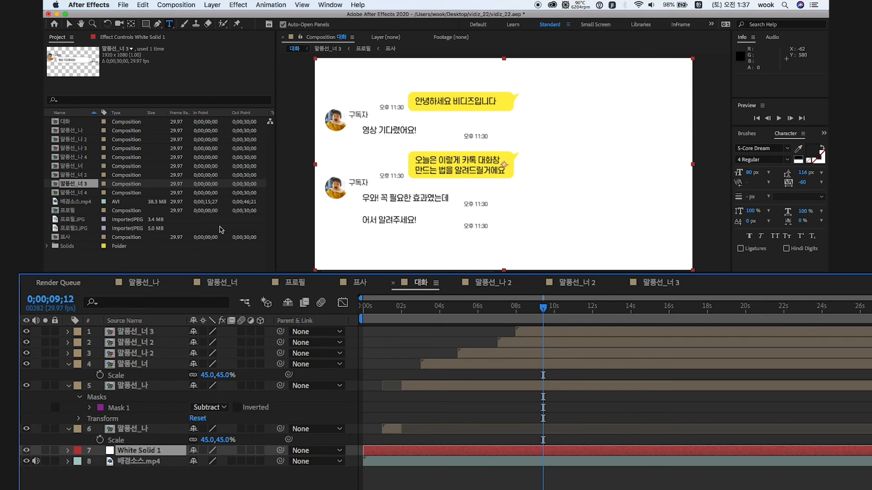
- Set the white solid's opacity to 50%
{"action": "left_click", "coordinate": [146, 478]}
{"action": "left_click", "coordinate": [131, 452]}
{"action": "key", "text": "t"}
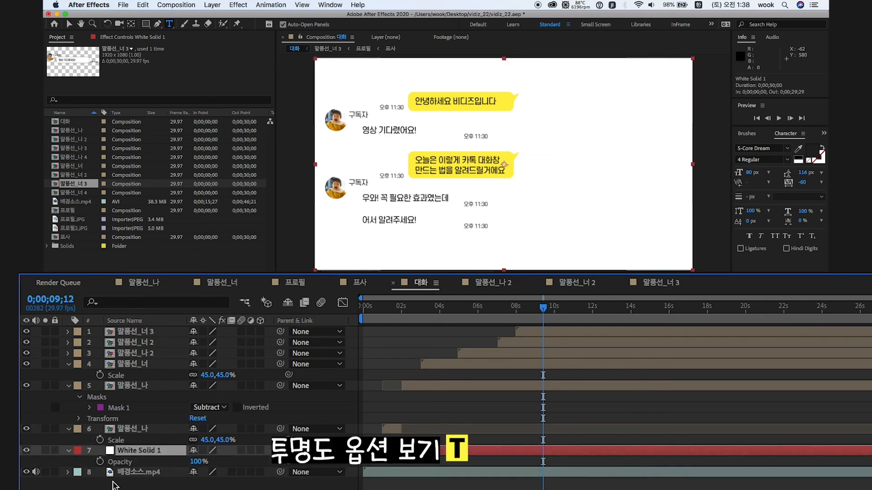
{"action": "left_click", "coordinate": [200, 461]}
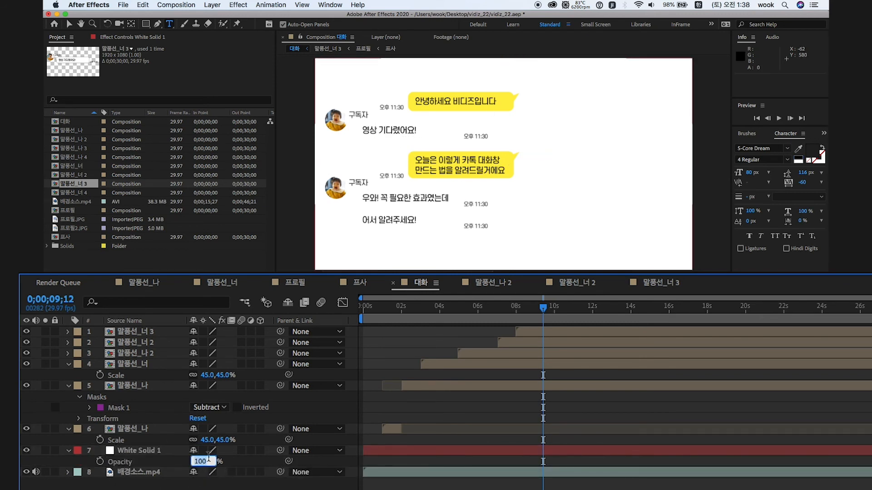
{"action": "type", "text": "50"}
{"action": "key", "text": "Return"}
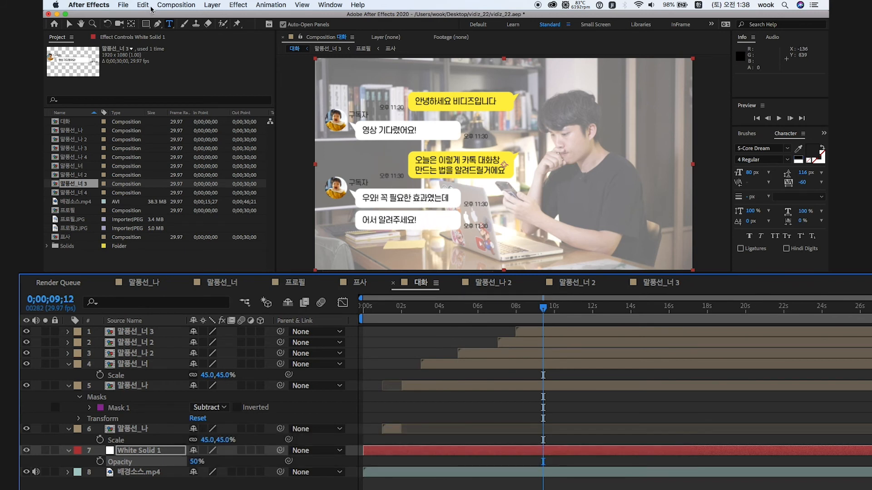
- Draw a rectangular mask on the white solid around the chat side, extending past the frame's left, top and bottom edges
{"action": "left_click", "coordinate": [146, 24]}
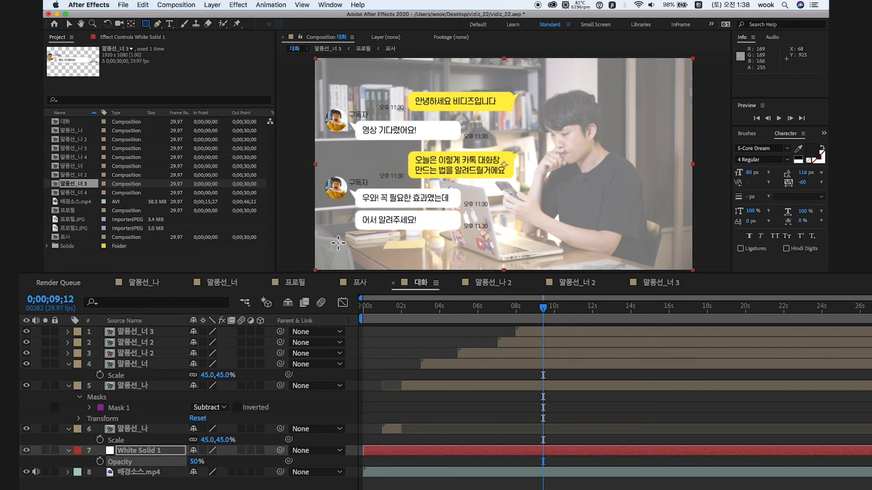
{"action": "scroll", "coordinate": [460, 211], "scroll_direction": "down", "scroll_amount": 1}
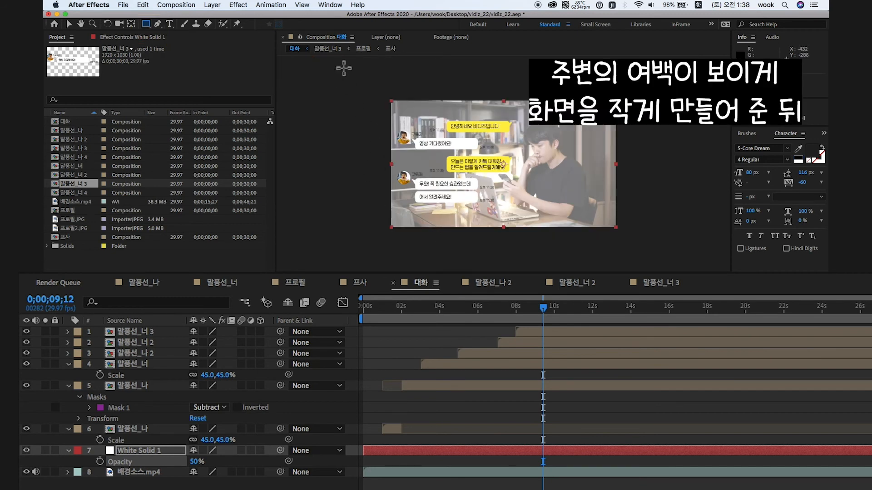
{"action": "left_click_drag", "start_coordinate": [324, 61], "coordinate": [515, 262]}
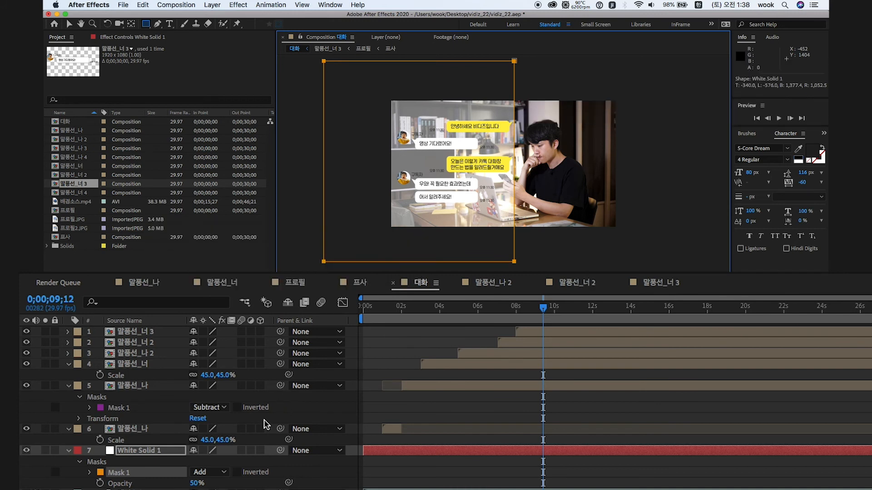
- Feather the white solid's mask by about 211 pixels
{"action": "left_click", "coordinate": [121, 474]}
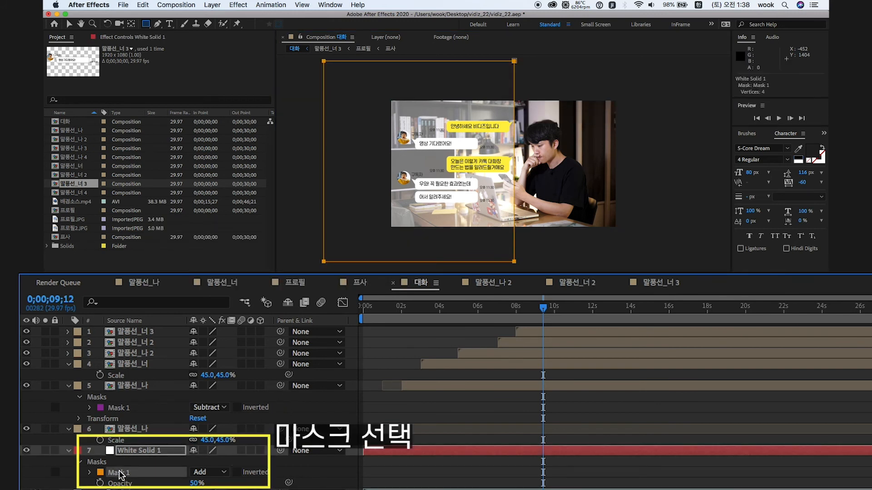
{"action": "key", "text": "f"}
{"action": "left_click", "coordinate": [145, 474]}
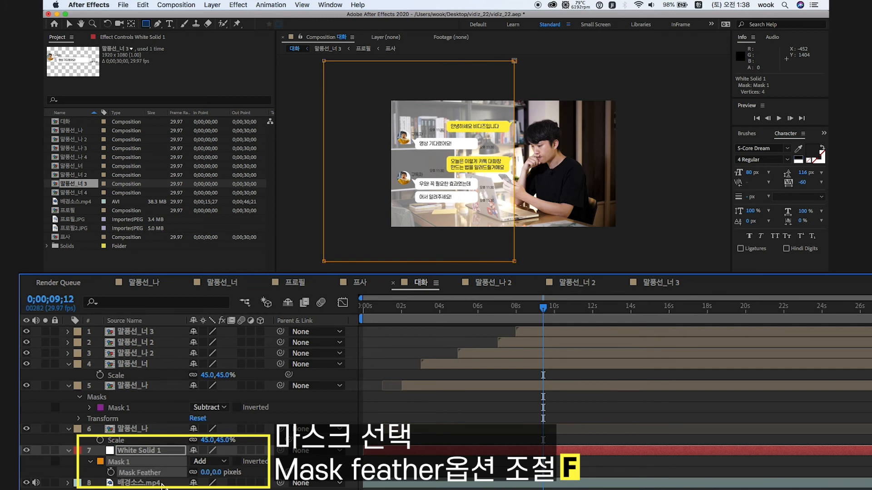
{"action": "left_click_drag", "start_coordinate": [209, 472], "coordinate": [349, 479]}
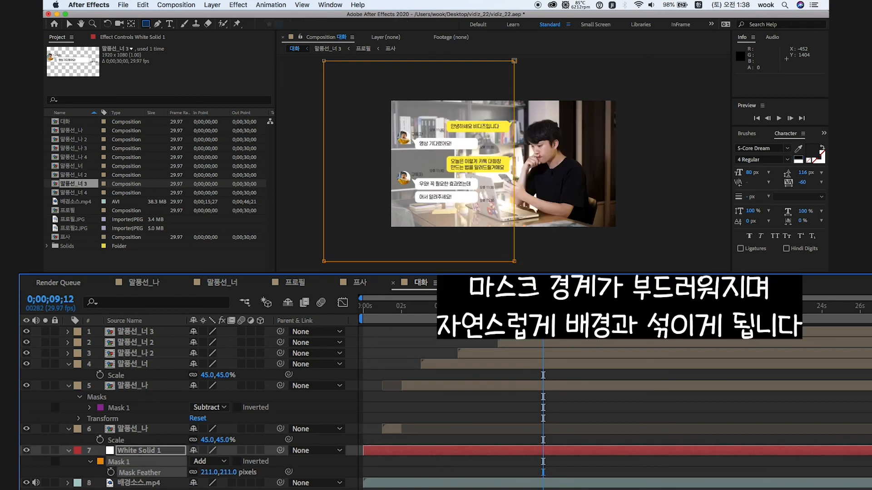
{"action": "left_click", "coordinate": [272, 489]}
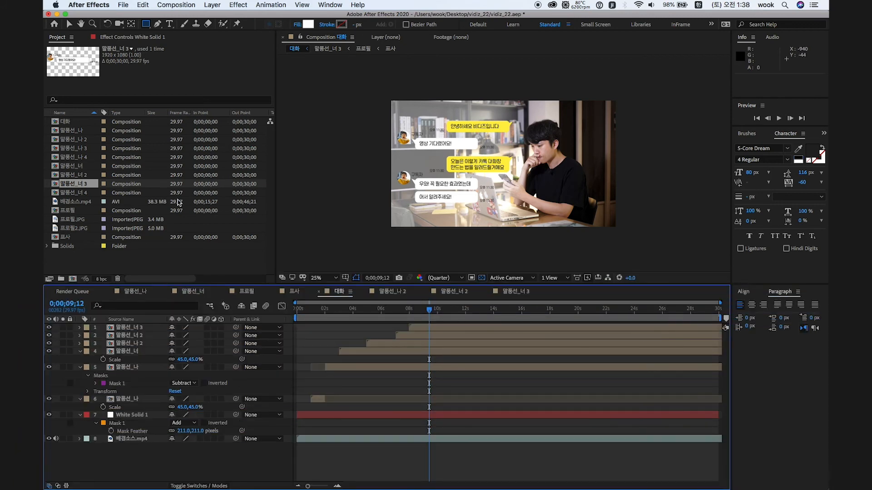
- Import the sound effect 4. 뿅.mp3, add it as the lowest layer of 대화 and start it at 0;00;01;00
{"action": "double_click", "coordinate": [156, 264]}
{"action": "double_click", "coordinate": [301, 79]}
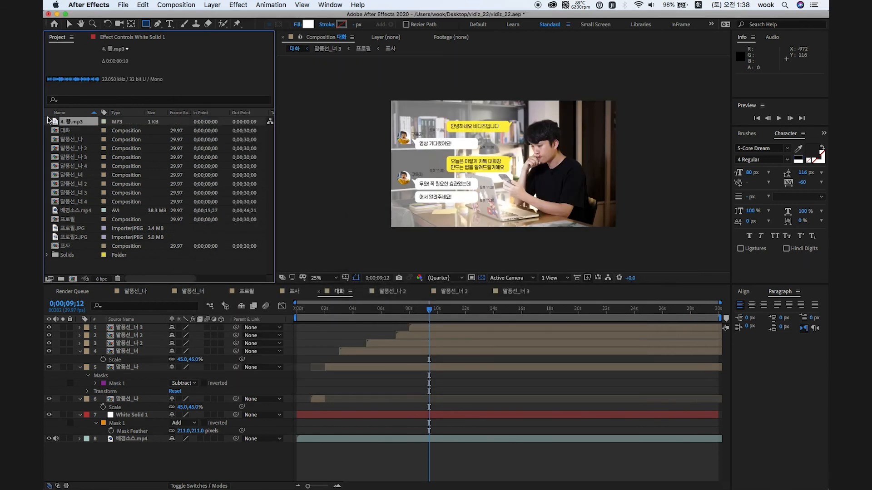
{"action": "left_click_drag", "start_coordinate": [216, 459], "coordinate": [143, 447]}
{"action": "left_click_drag", "start_coordinate": [305, 312], "coordinate": [311, 315]}
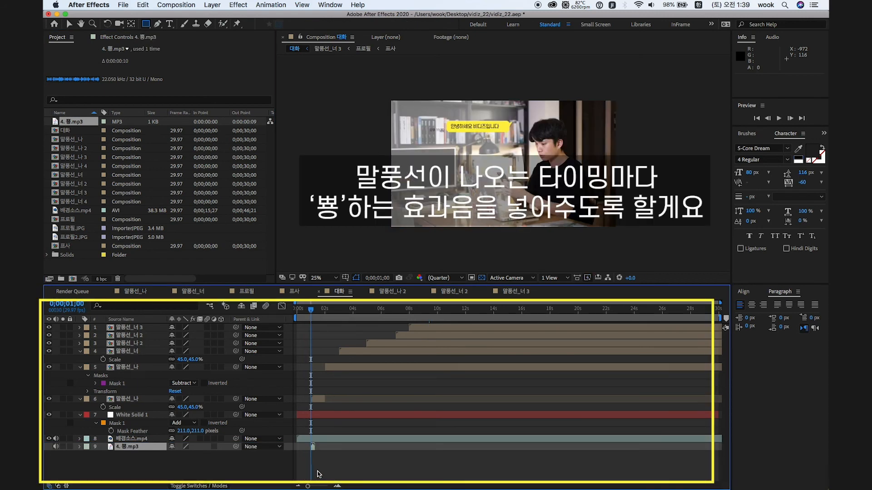
- Duplicate the sound effect four times, starting the copies where 말풍선_너, 말풍선_나 2, 말풍선_너 2 and 말풍선_너 3 begin
{"action": "key", "text": "ctrl+d"}
{"action": "left_click_drag", "start_coordinate": [311, 312], "coordinate": [341, 315]}
{"action": "key", "text": "bracketleft"}
{"action": "key", "text": "ctrl+d"}
{"action": "left_click_drag", "start_coordinate": [357, 313], "coordinate": [368, 315]}
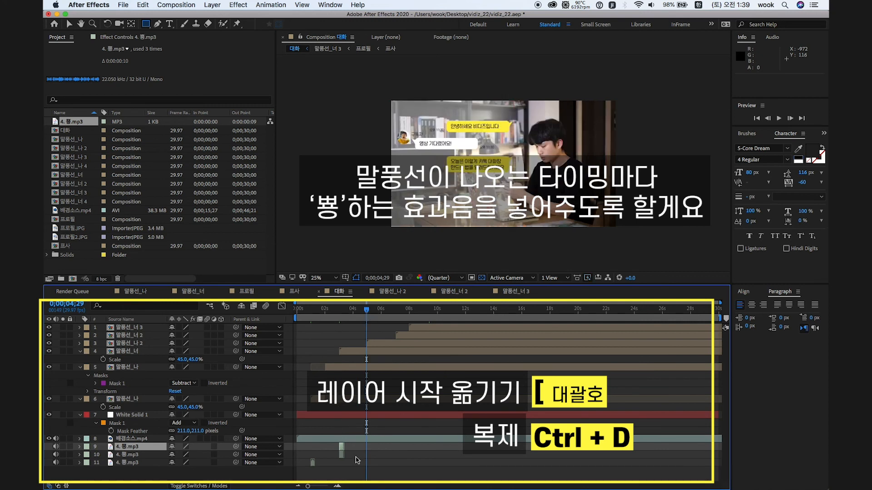
{"action": "left_click_drag", "start_coordinate": [381, 308], "coordinate": [398, 316]}
{"action": "key", "text": "ctrl+d"}
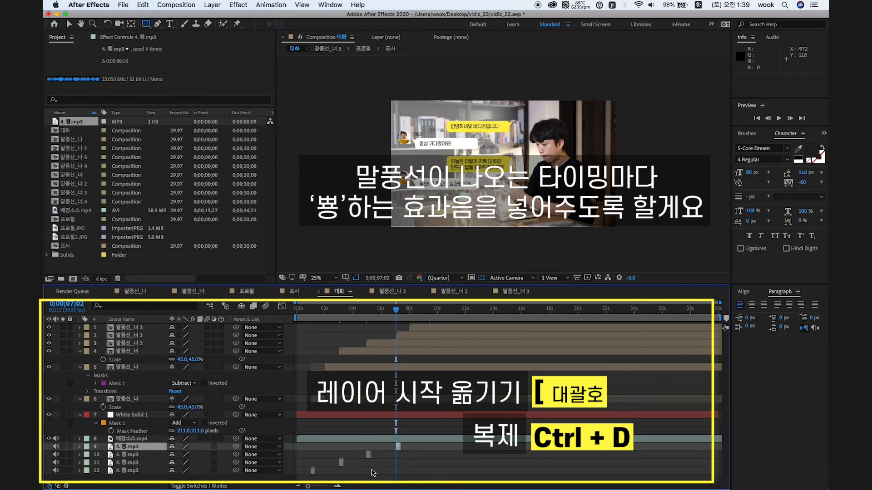
{"action": "left_click", "coordinate": [410, 308]}
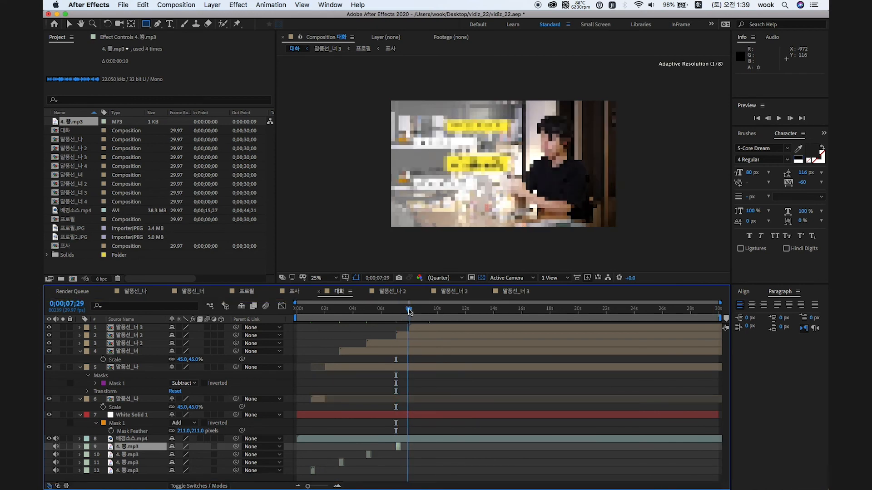
{"action": "key", "text": "ctrl+d"}
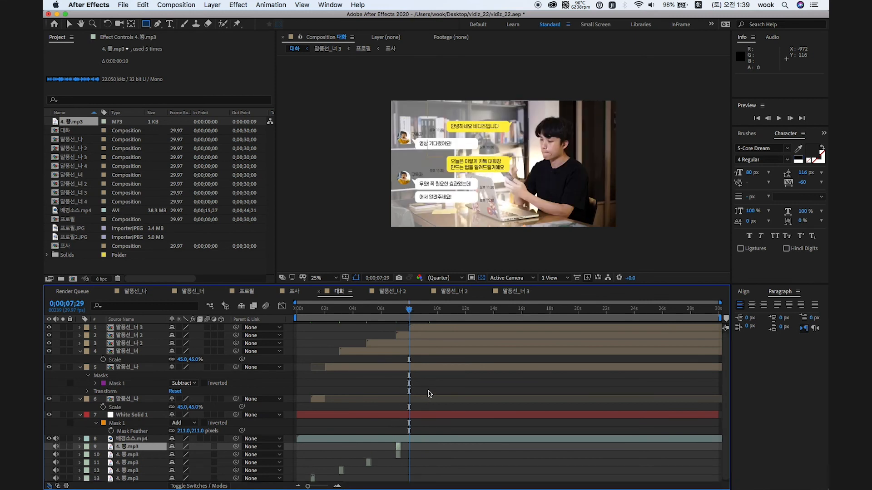
- End the work area at 0;00;11;02, enlarge the composition view to fit and play the preview
{"action": "left_click_drag", "start_coordinate": [437, 310], "coordinate": [453, 310]}
{"action": "key", "text": "n"}
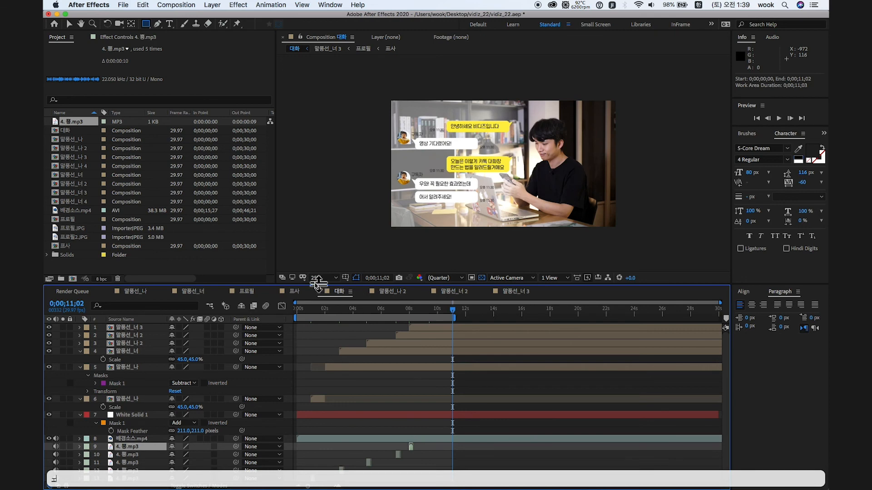
{"action": "left_click", "coordinate": [323, 278]}
{"action": "left_click", "coordinate": [325, 300]}
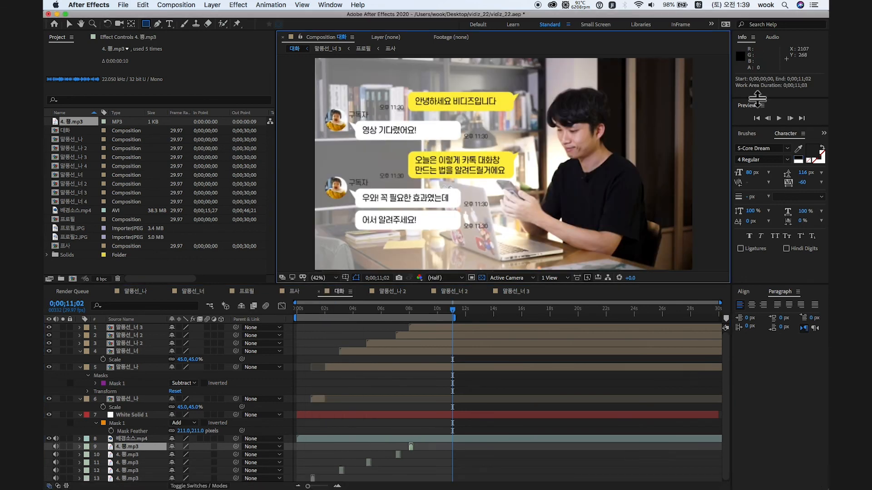
{"action": "left_click", "coordinate": [779, 119]}
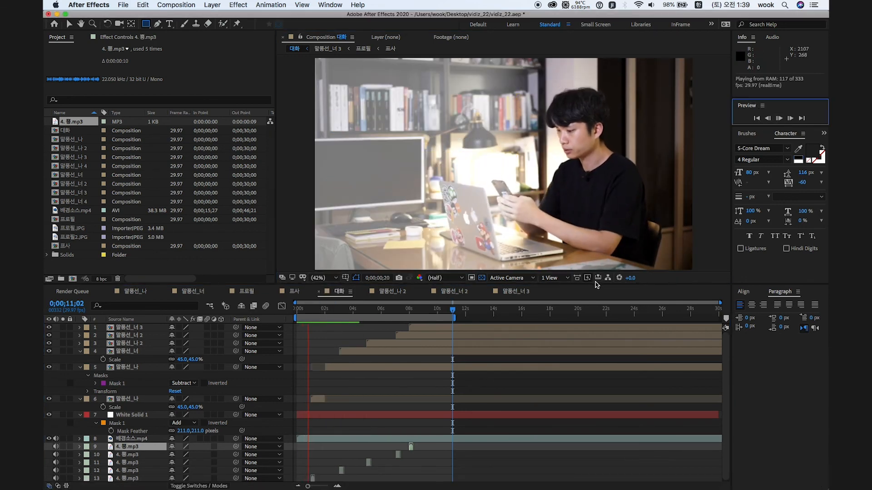